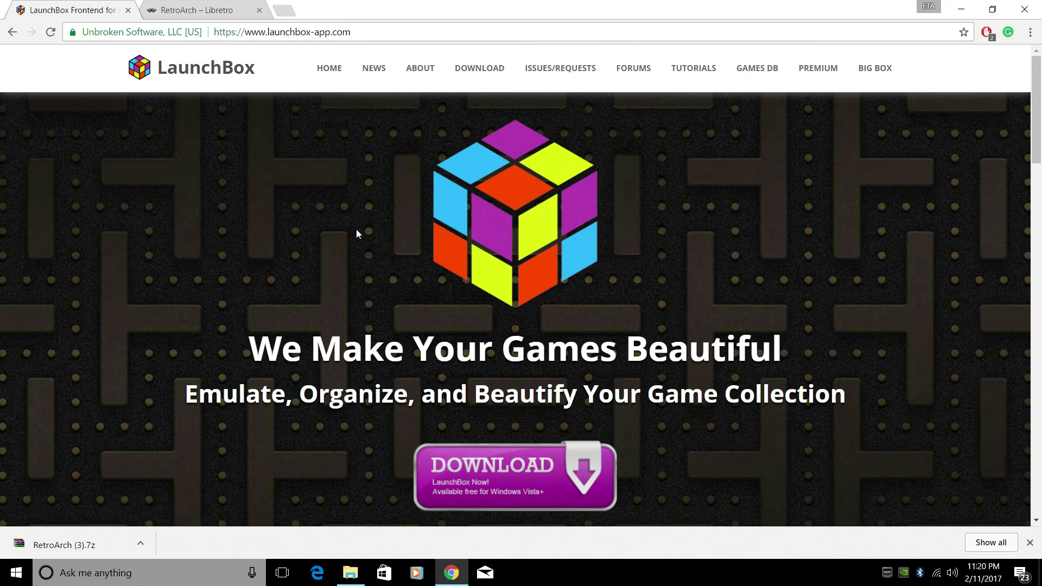
Look over the RetroArch and LaunchBox websites, browsing the LaunchBox home page as far as the Big Box video.
left_click(220, 7)
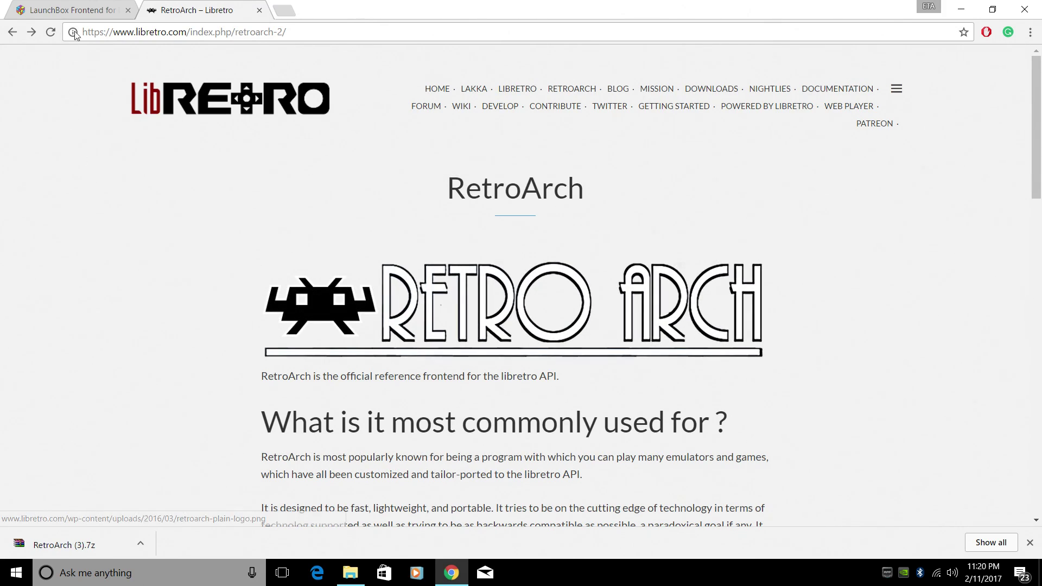
left_click(89, 6)
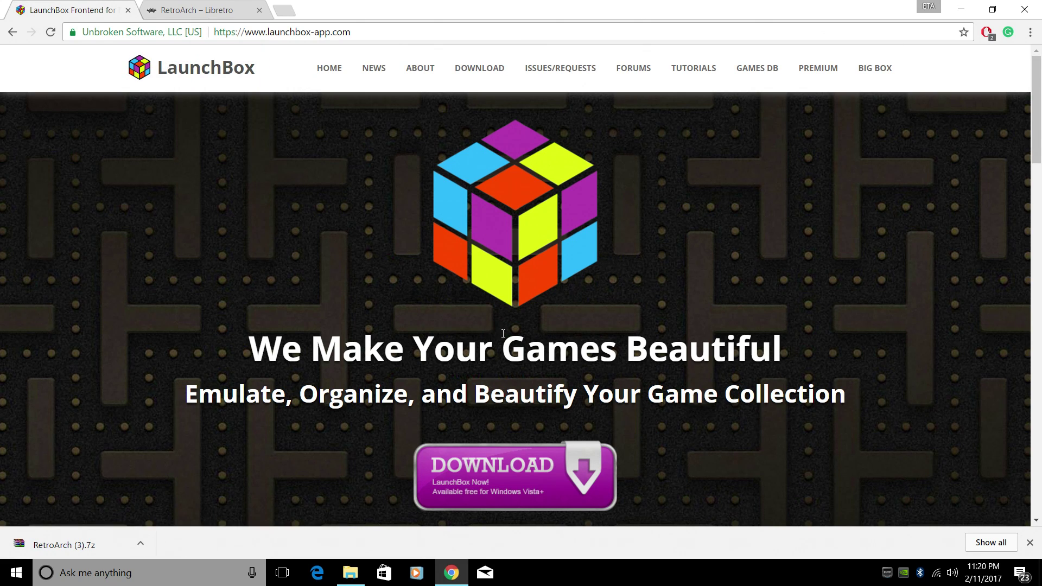
scroll(503, 333, "down", 10)
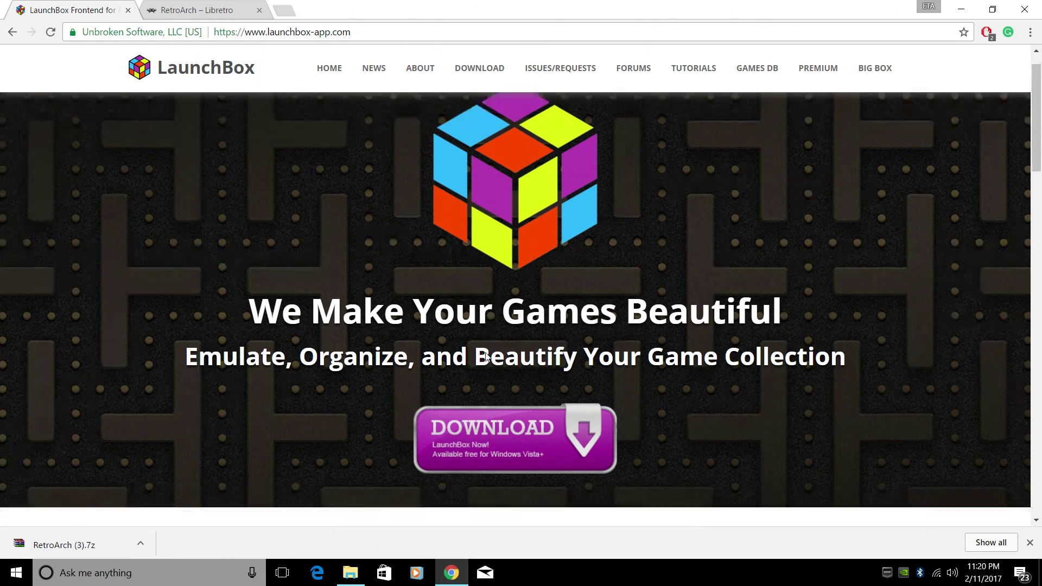
scroll(490, 358, "down", 15)
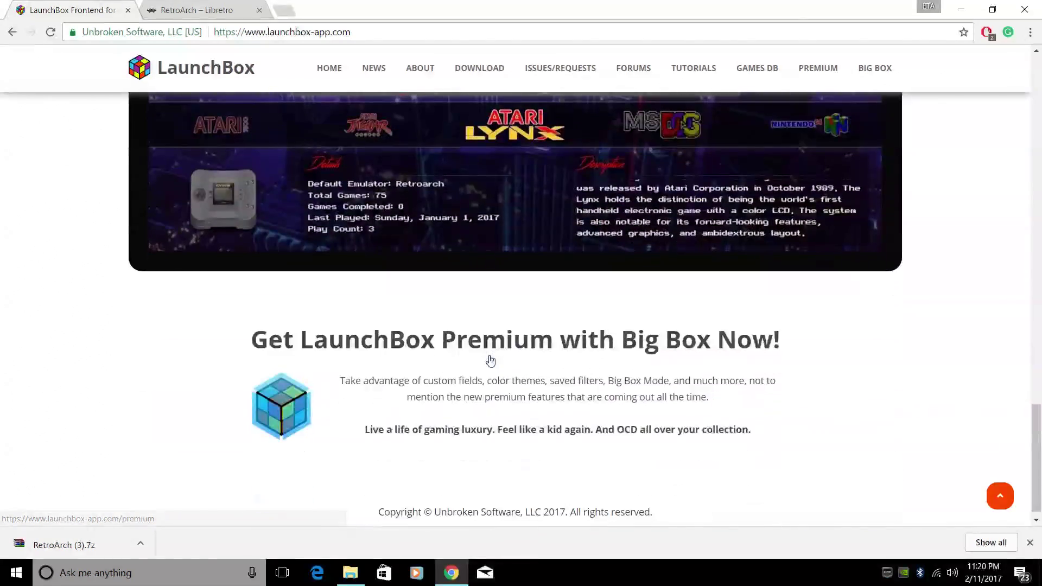
scroll(488, 360, "up", 2)
scroll(494, 366, "up", 3)
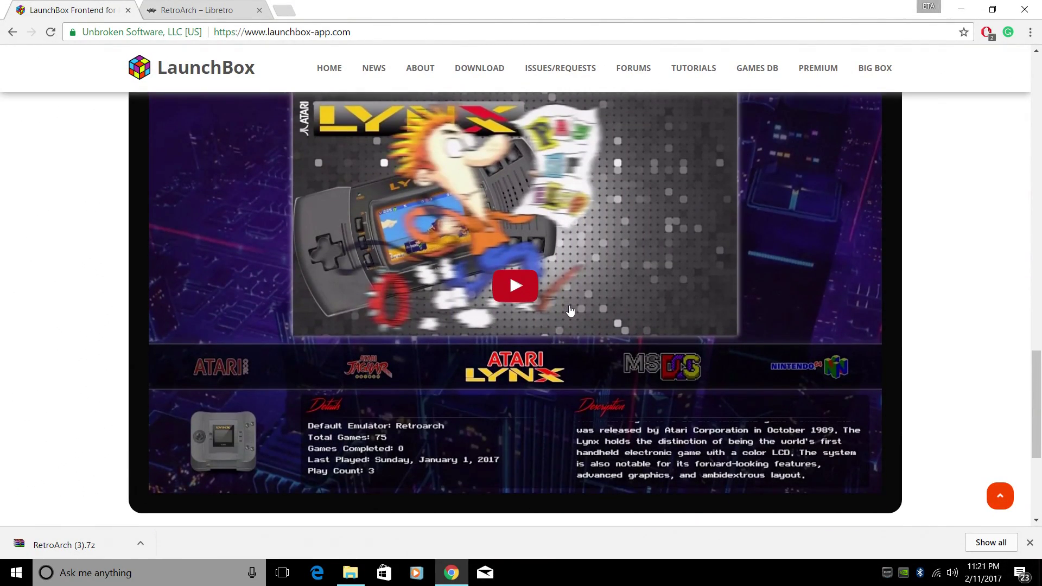
Play the Big Box preview video on the LaunchBox home page, skipping ahead to about 3:42 and 10:08.
left_click(522, 293)
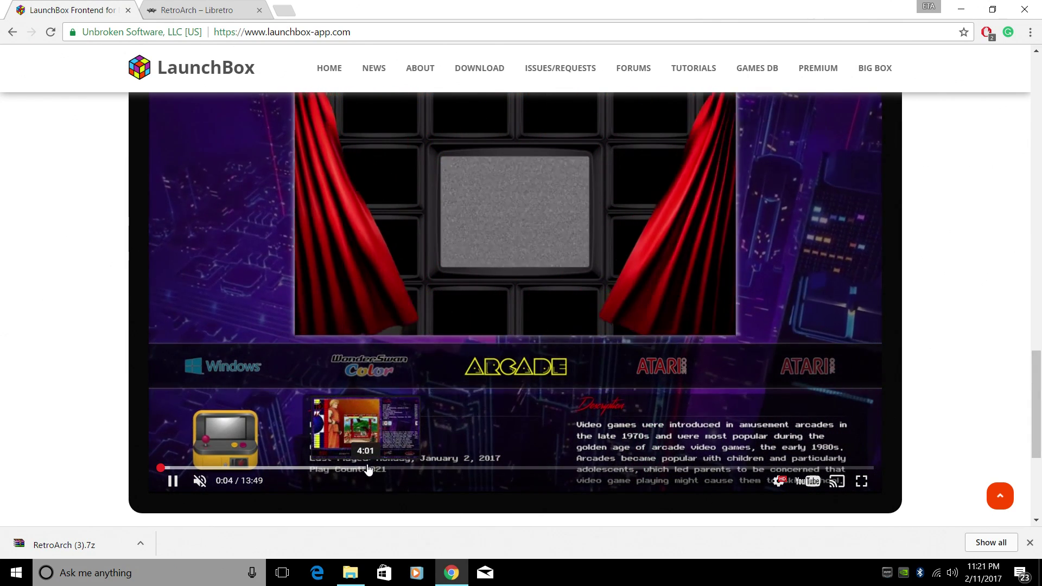
left_click(348, 467)
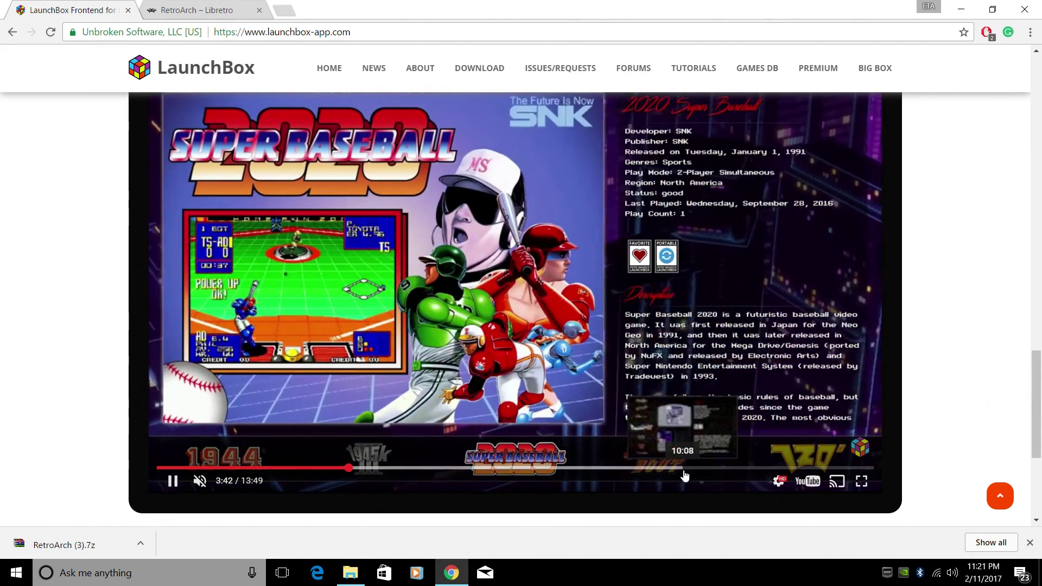
left_click(683, 469)
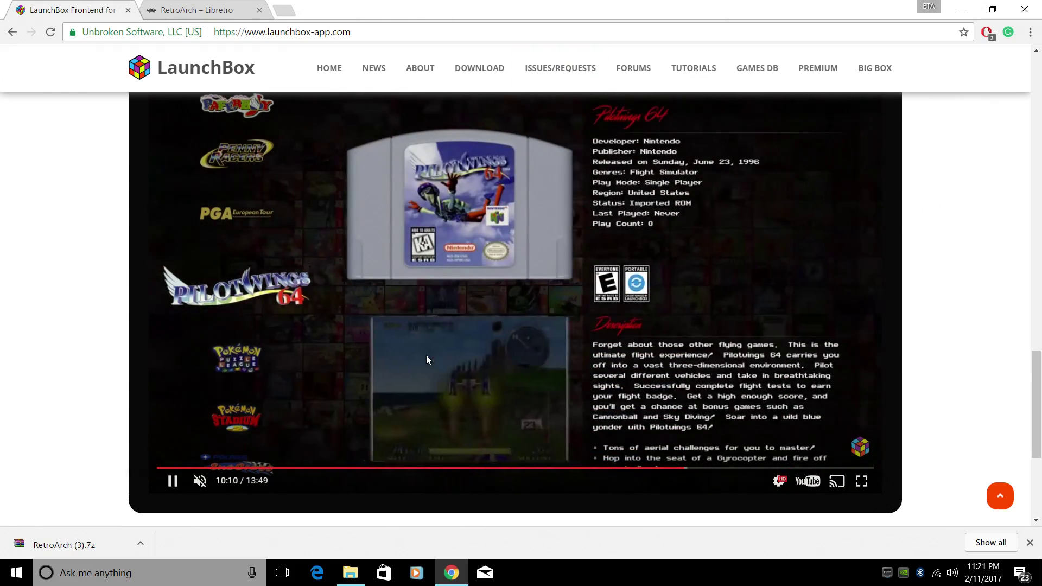
scroll(367, 255, "up", 15)
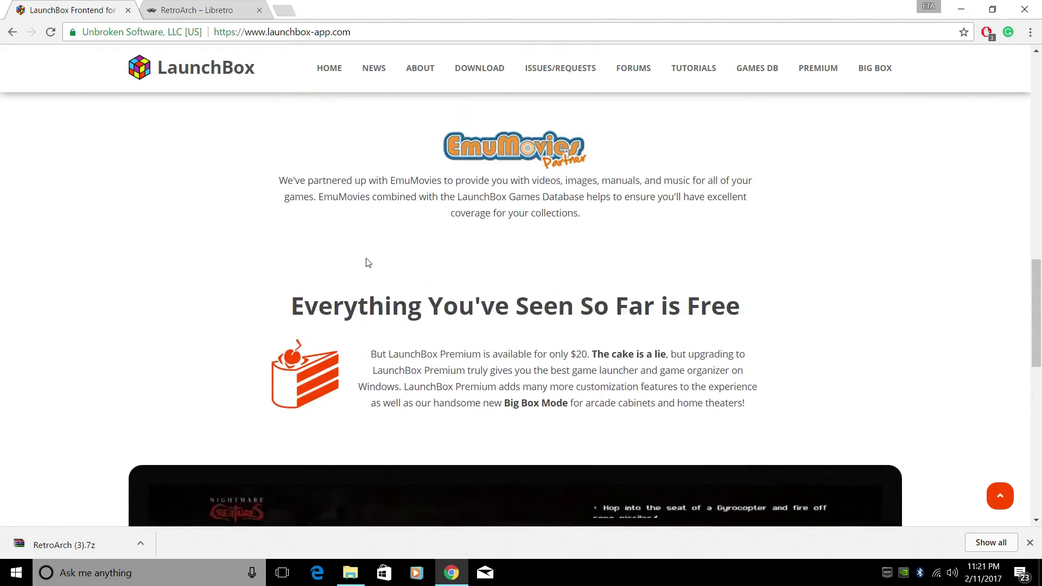
scroll(367, 264, "up", 8)
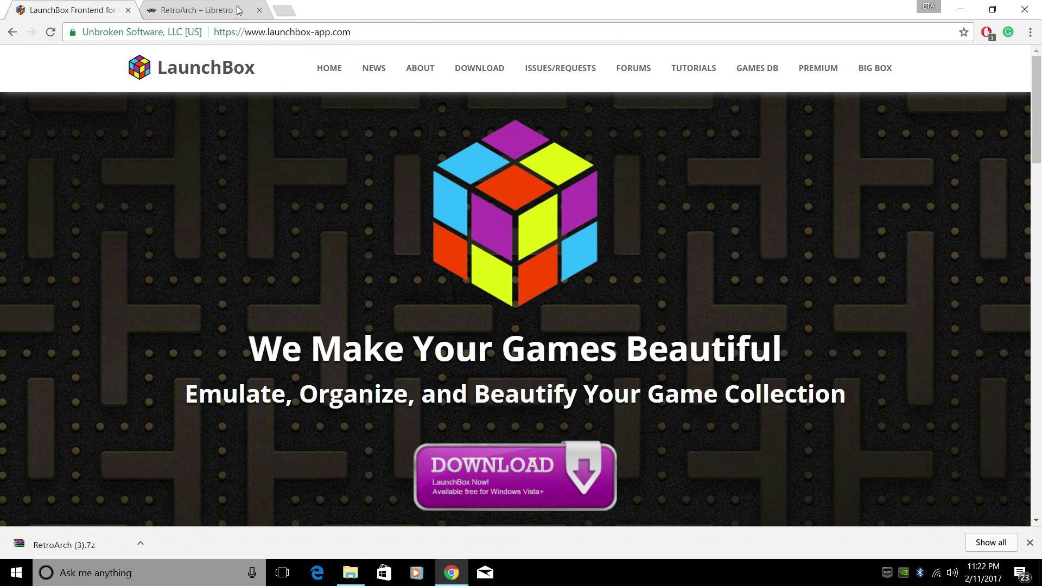
Open the LaunchBox website's download page.
left_click(184, 9)
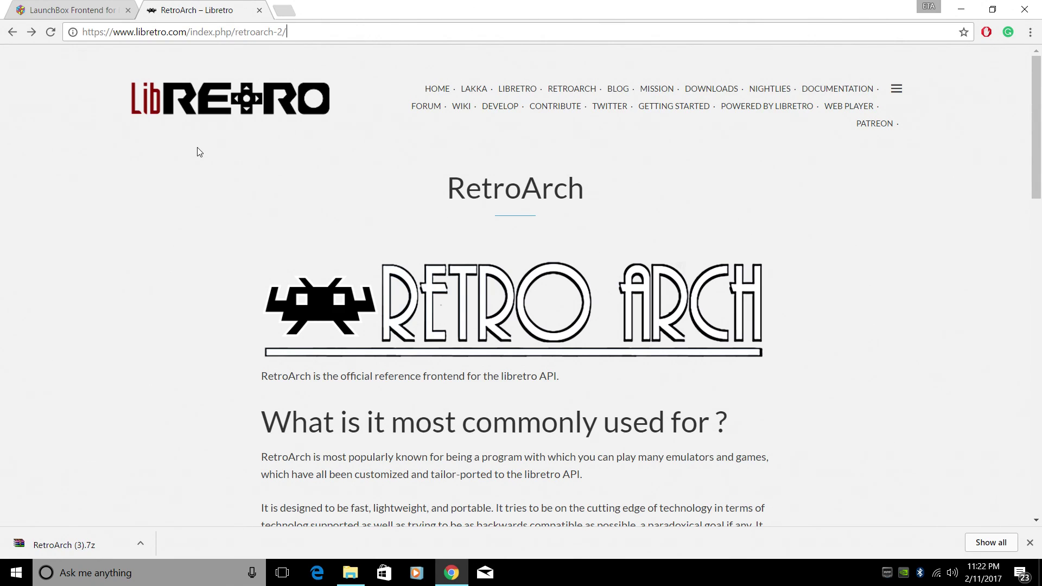
left_click(75, 10)
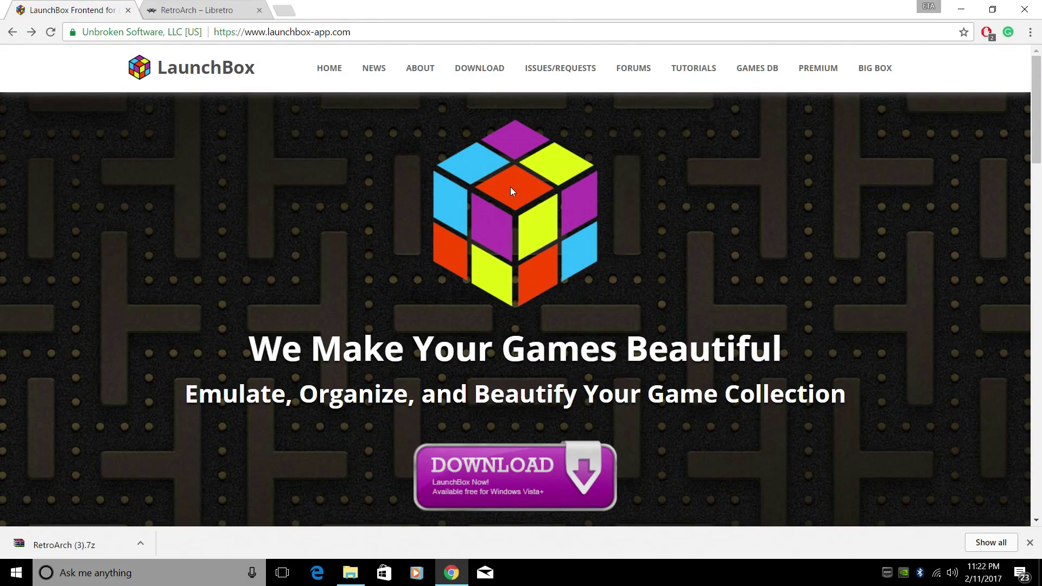
left_click(468, 74)
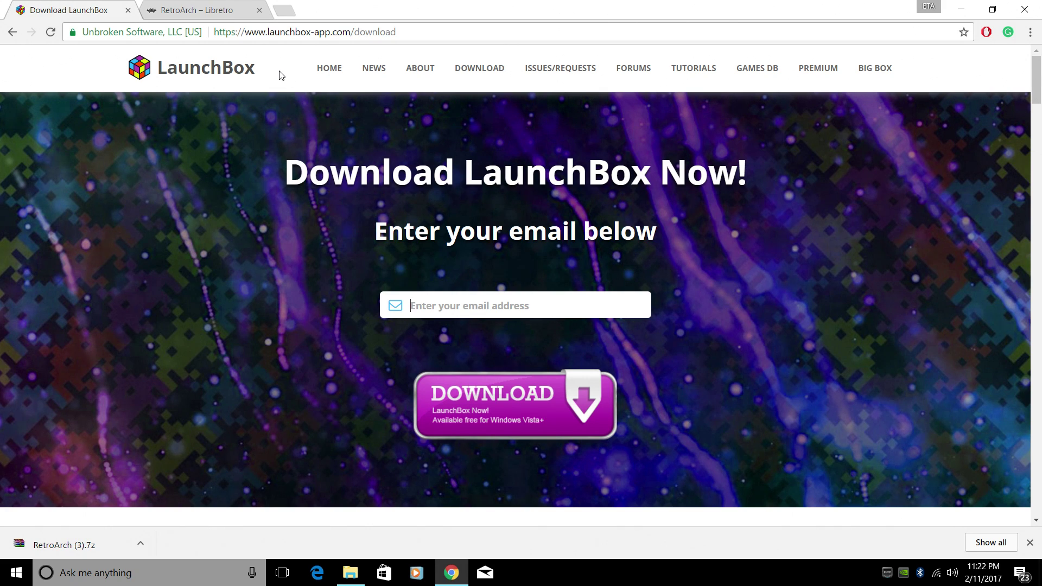
Download RetroArch.7z from the Windows x86_64 folder of stable release 1.4.1 on the Libretro website.
left_click(202, 6)
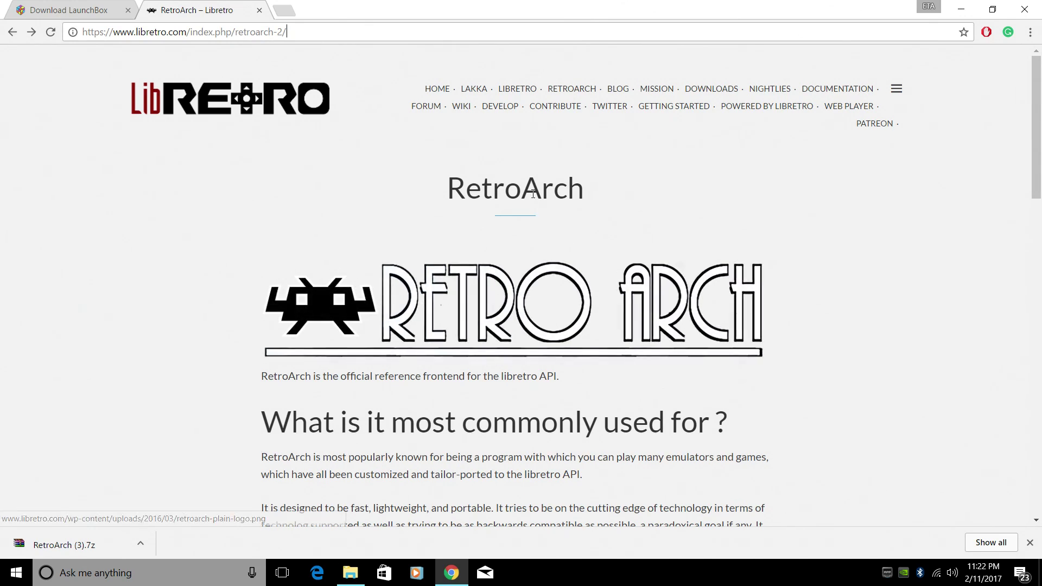
left_click(710, 88)
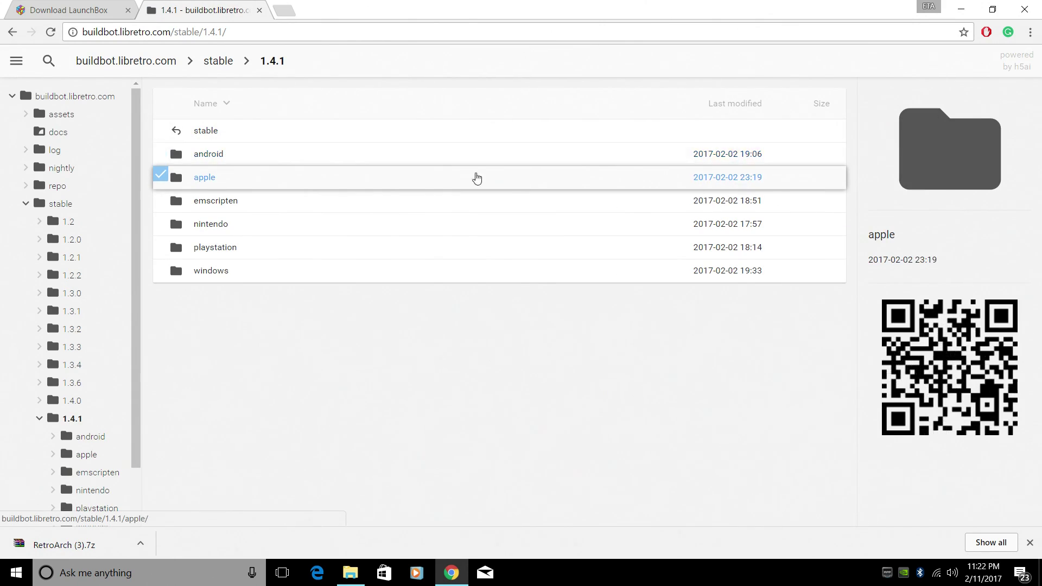
left_click(222, 271)
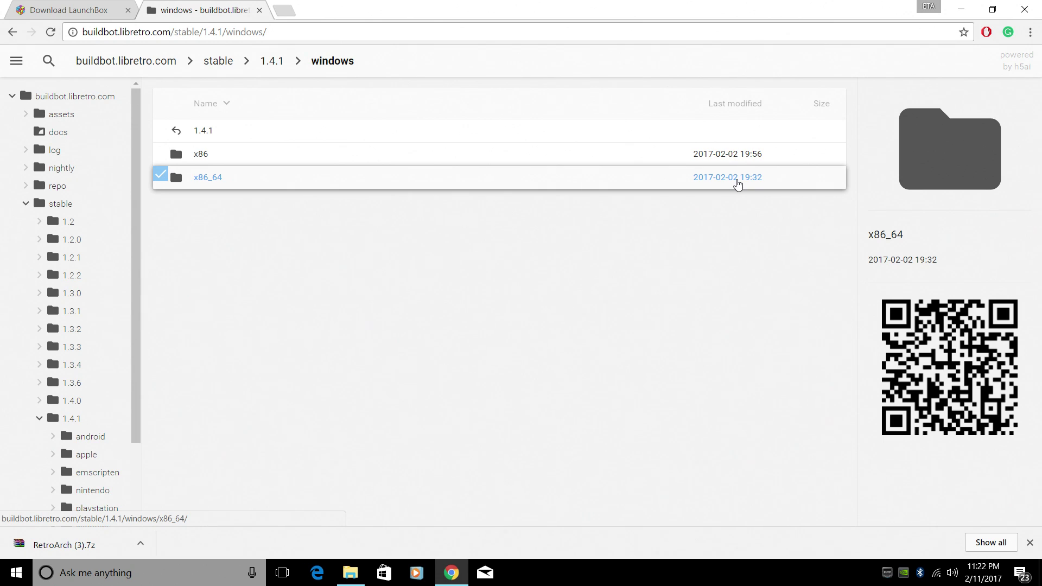
left_click(736, 183)
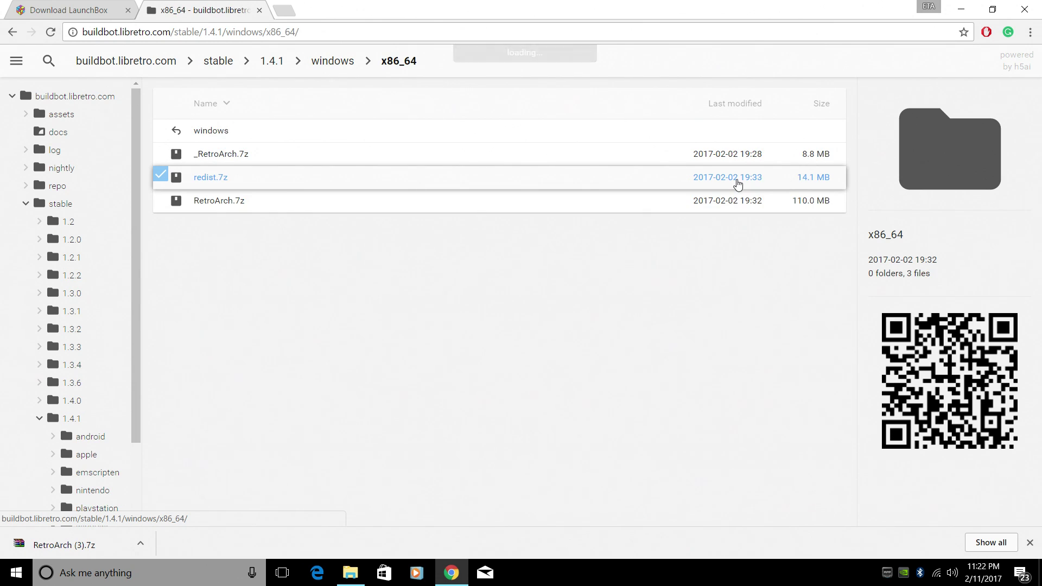
left_click(829, 205)
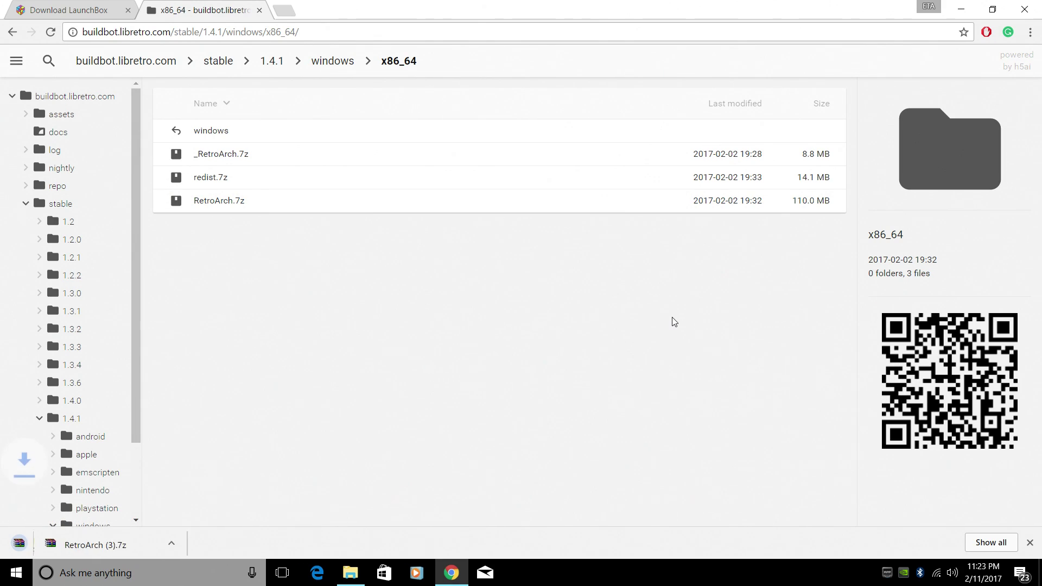
Minimize the browser, launch LaunchBox from the desktop to view it, dismiss the Add Games wizard and exit LaunchBox.
left_click(961, 9)
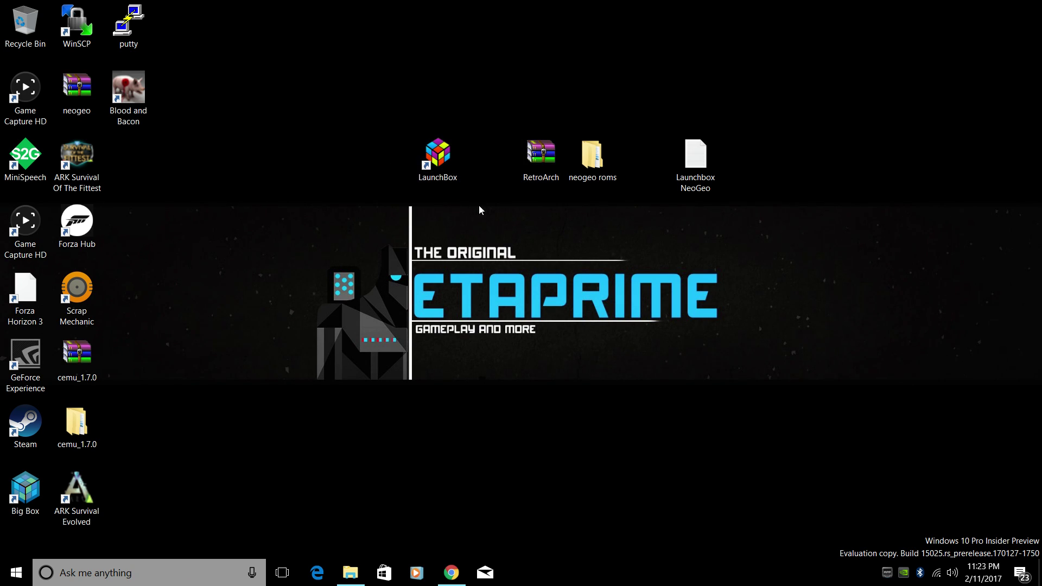
double_click(440, 154)
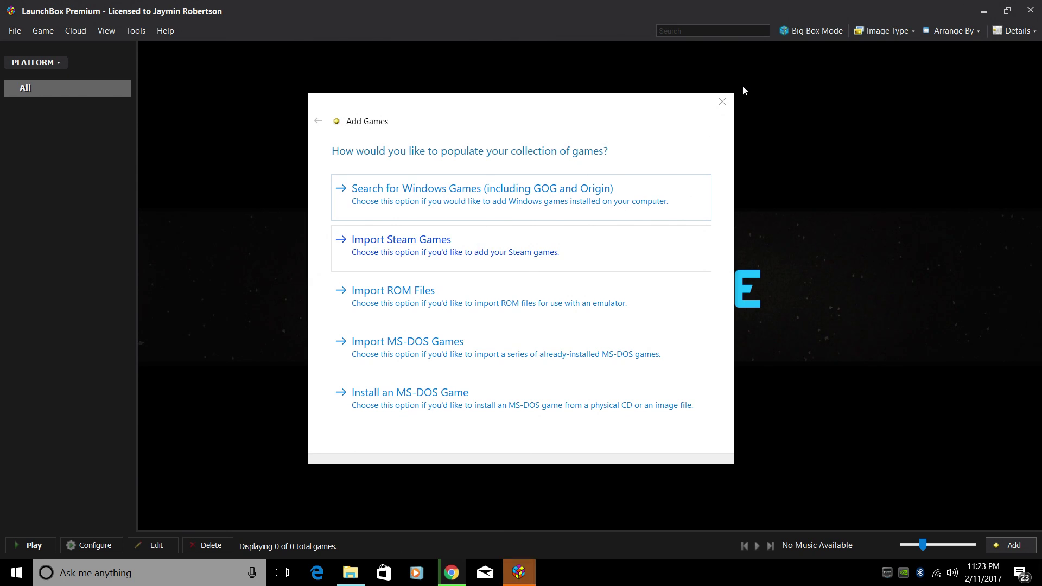
left_click(722, 101)
left_click(1030, 9)
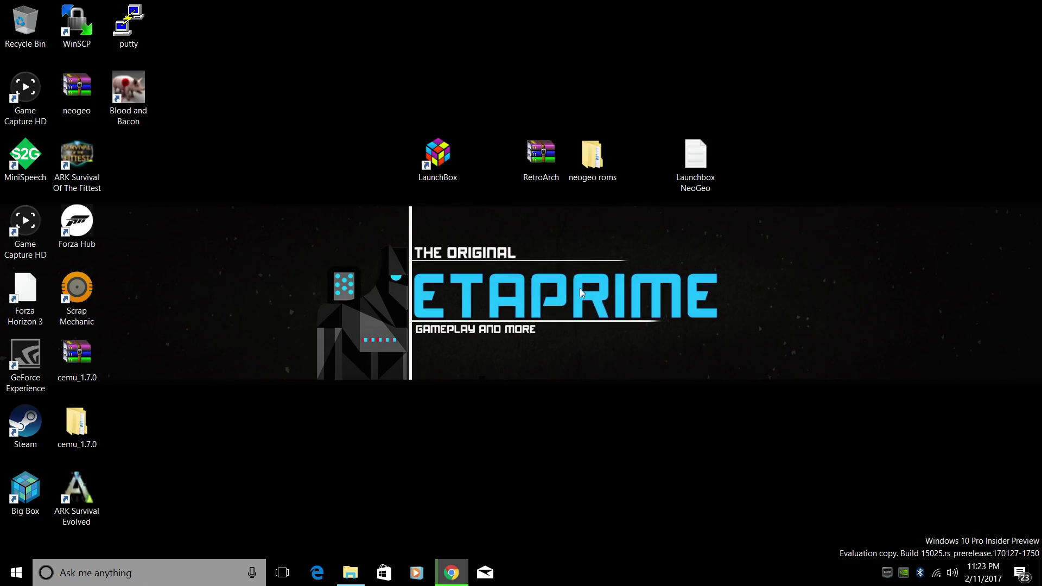
Extract the RetroArch archive on the desktop and place the extracted folder below the LaunchBox shortcut.
right_click(546, 142)
left_click(652, 209)
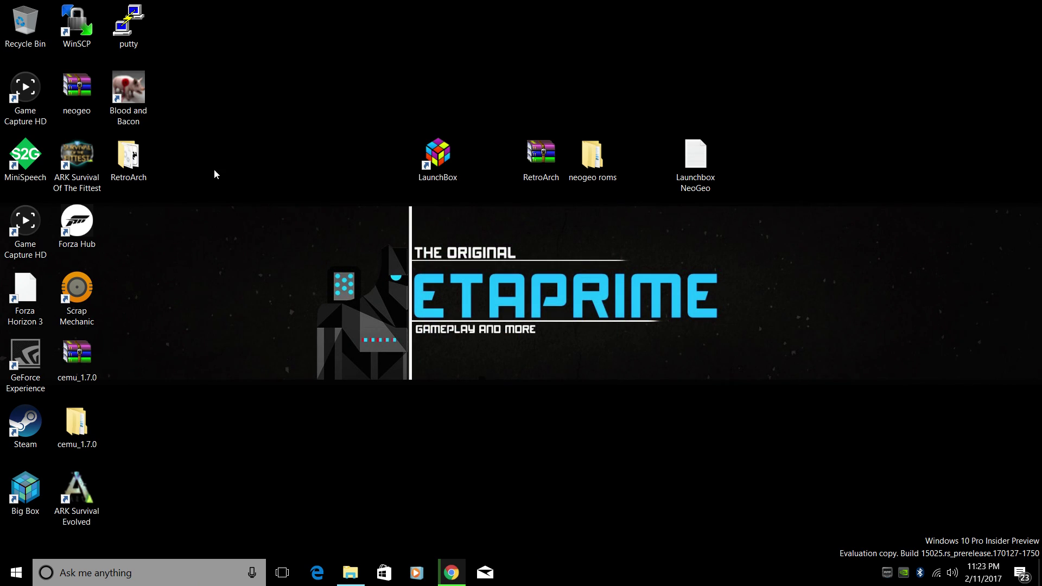
left_click_drag(152, 178, 470, 251)
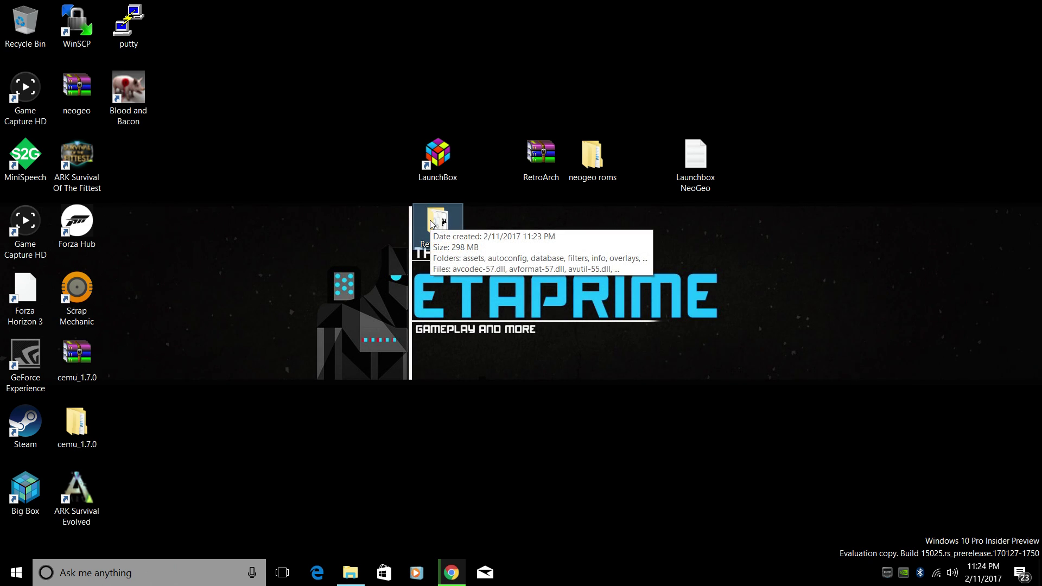
Show the Documents folder beside the desktop and move the extracted RetroArch folder into its Emulators folder.
left_click(354, 568)
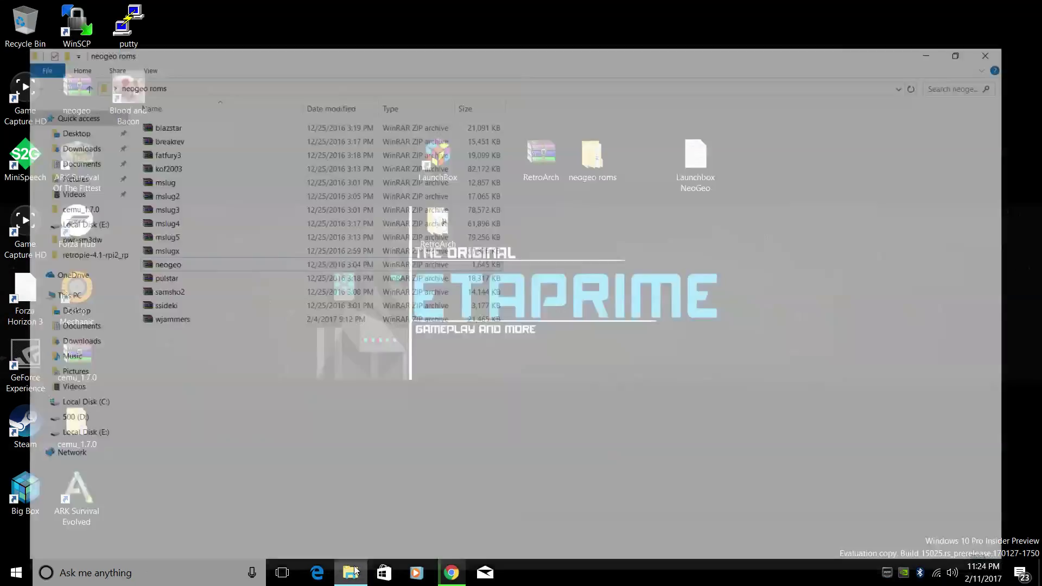
left_click(64, 124)
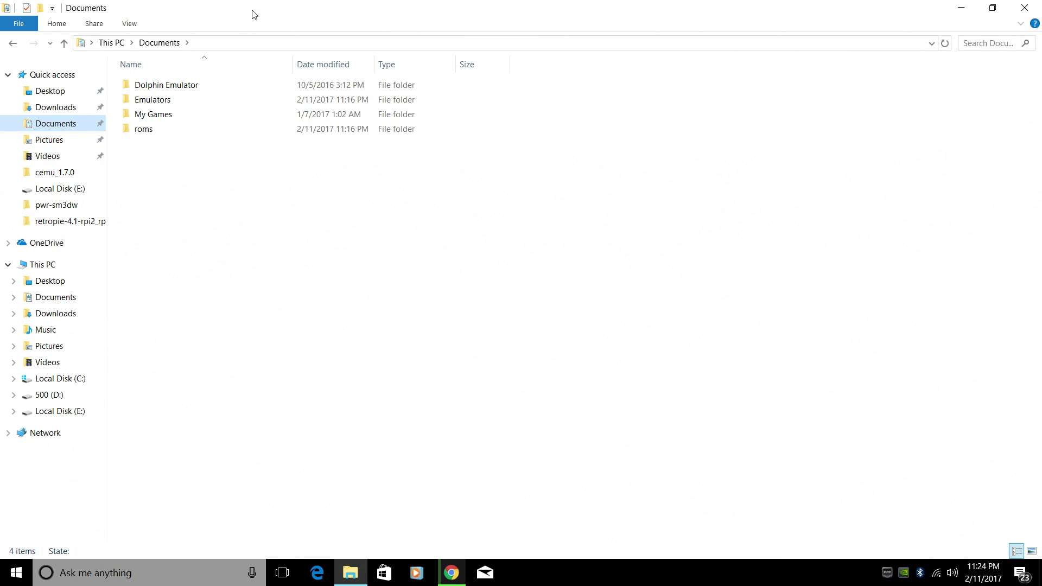
key("super+Right")
left_click(410, 120)
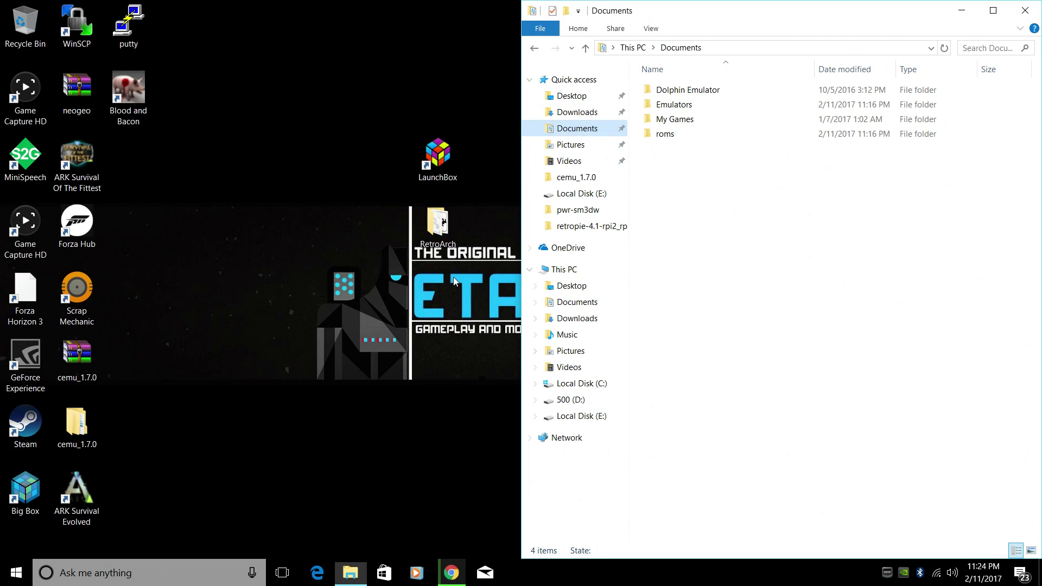
left_click_drag(437, 222, 680, 107)
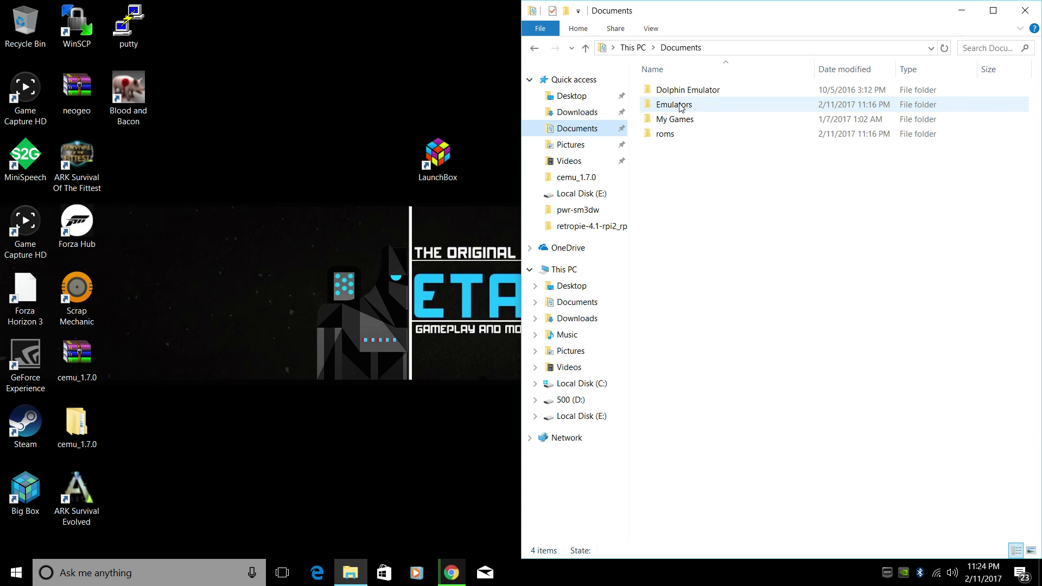
Open the RetroArch folder inside Emulators, maximize the window and launch the retroarch application.
double_click(673, 105)
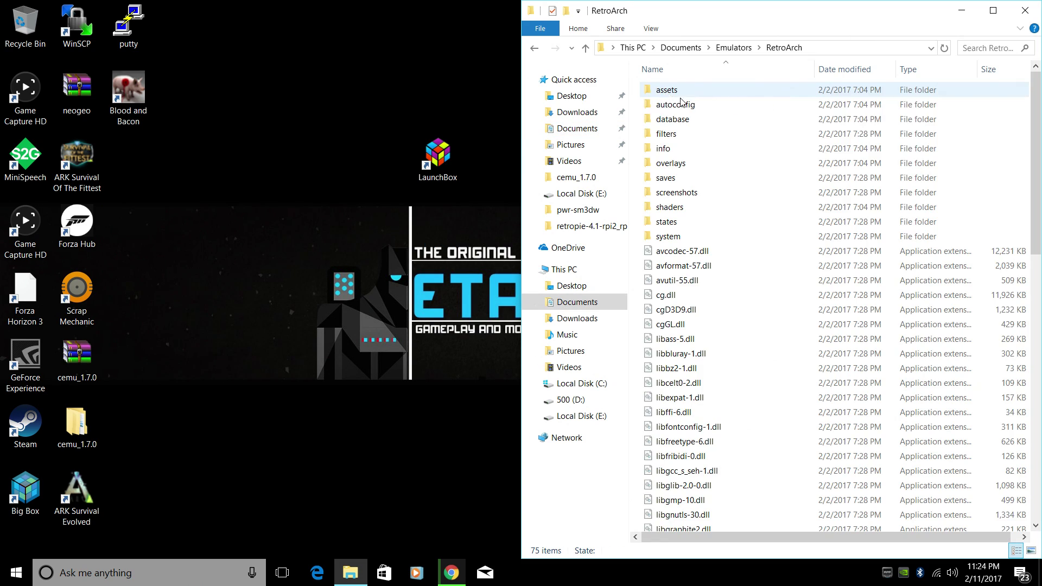
scroll(691, 420, "down", 8)
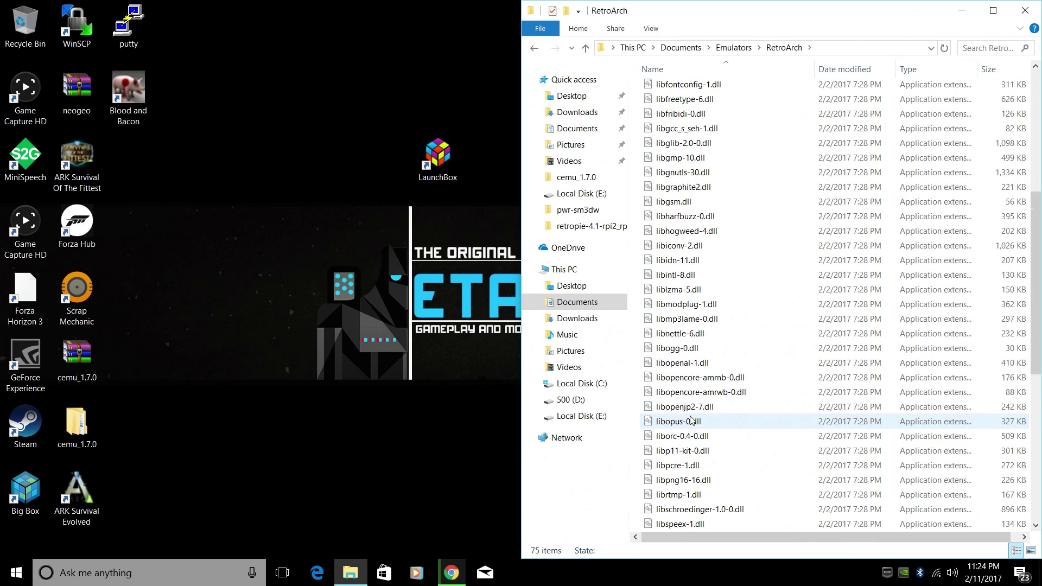
scroll(692, 421, "down", 7)
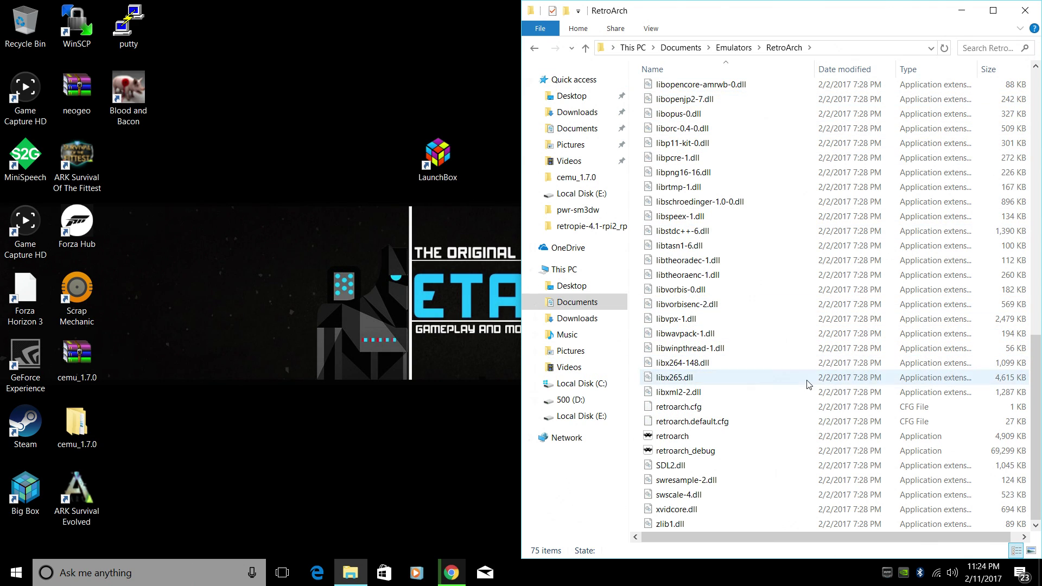
left_click(993, 10)
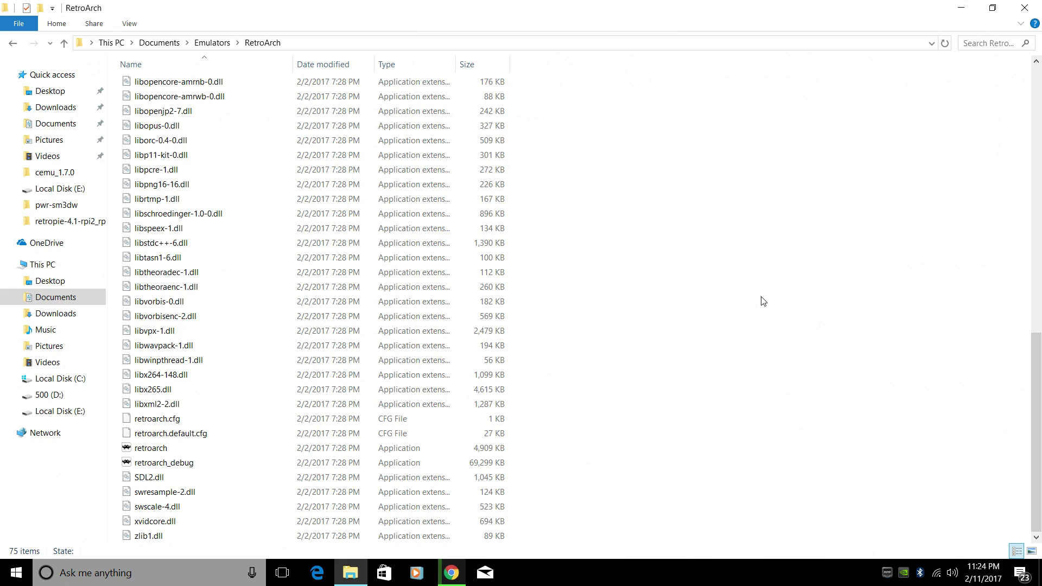
double_click(241, 447)
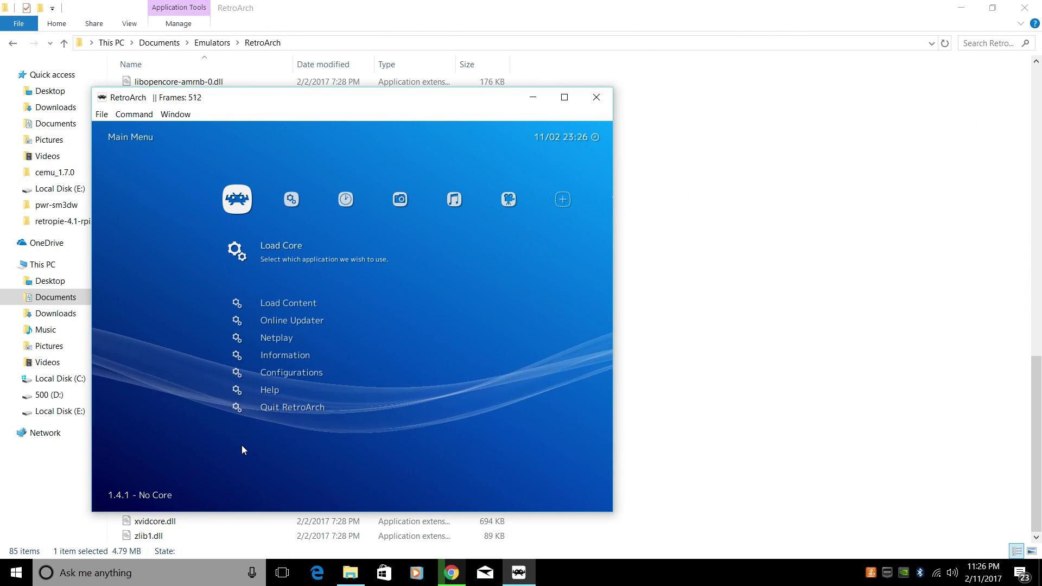
Open RetroArch's Online Updater and run Update Core Info Files.
key("Down")
key("Down")
key("Return")
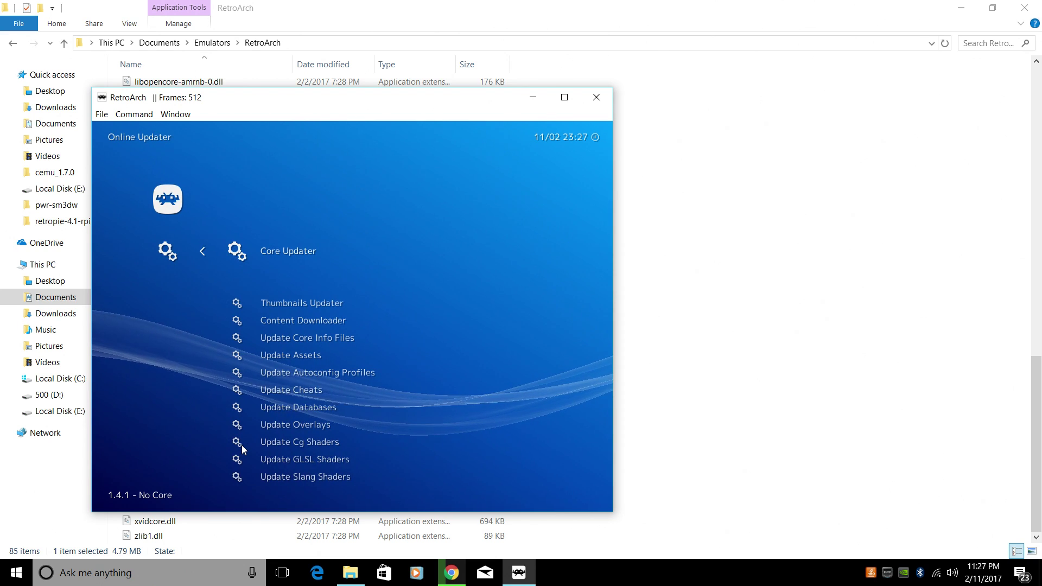
key("Down")
key("Down")
key("Down")
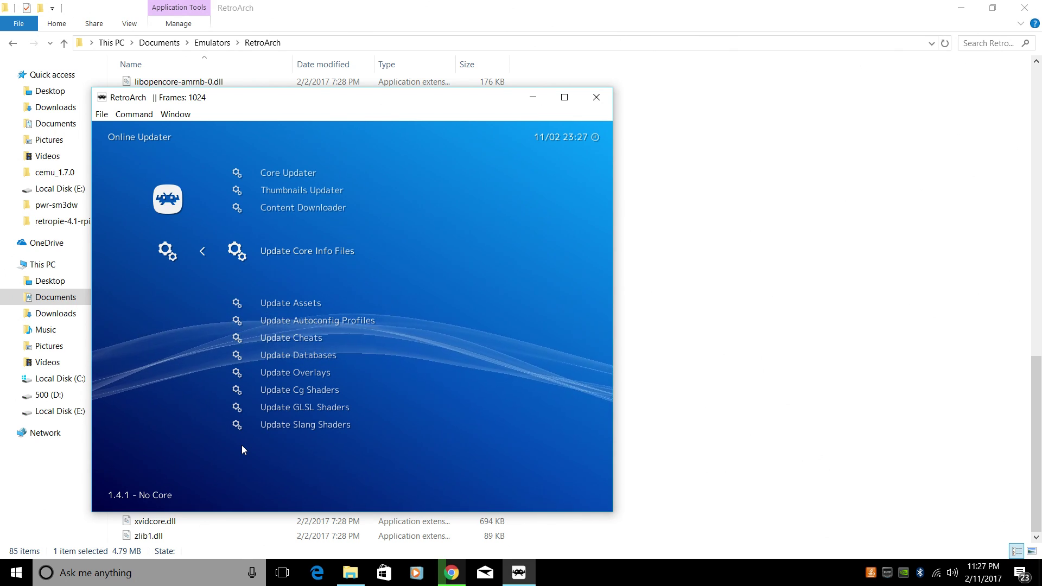
key("Return")
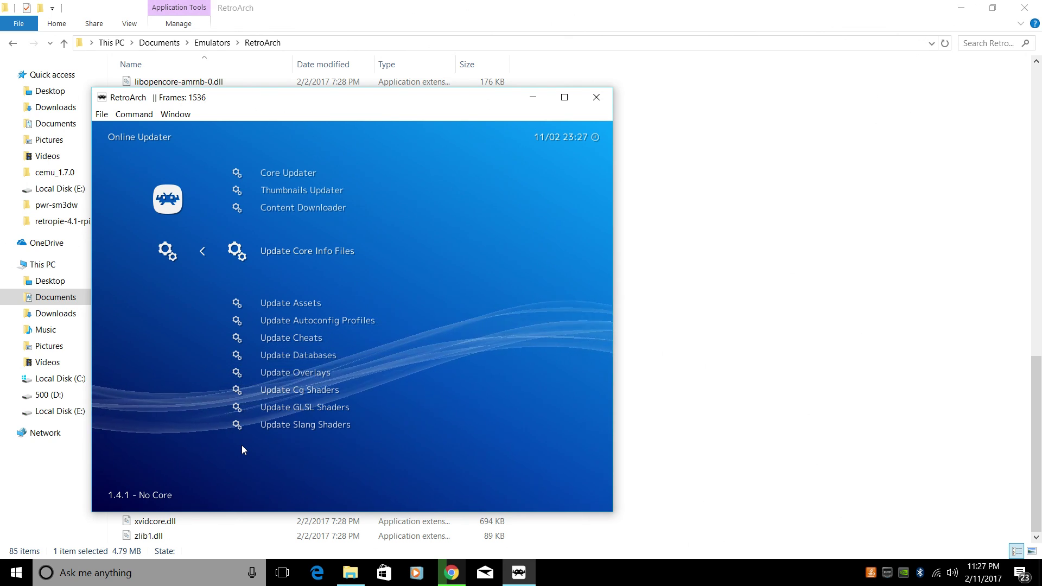
Run Update Assets in the Online Updater and maximize the RetroArch window.
key("Down")
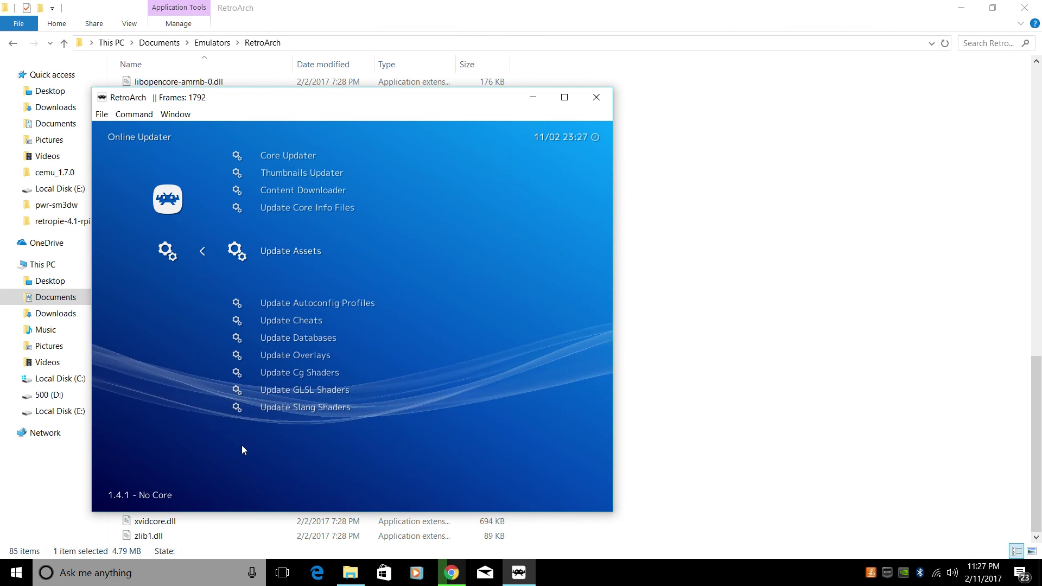
key("Return")
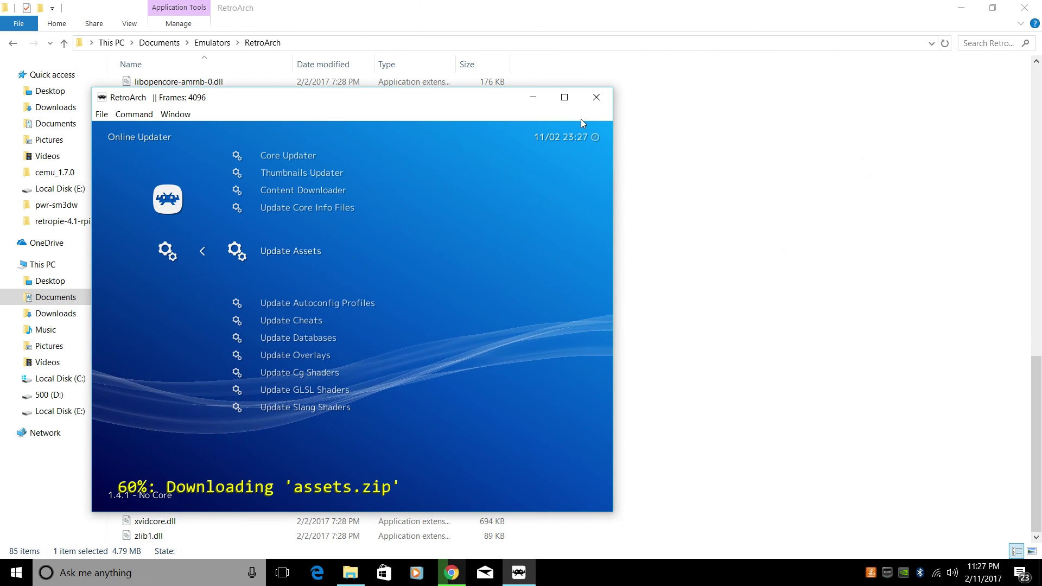
left_click(564, 98)
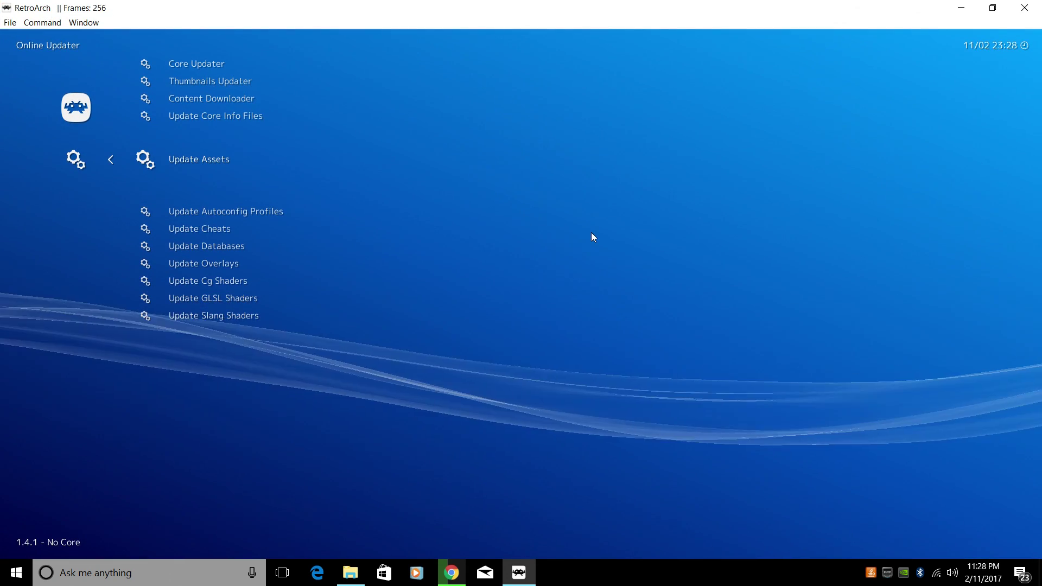
Run Update Autoconfig Profiles and Update Databases, and return to the Main Menu.
key("Down")
key("Return")
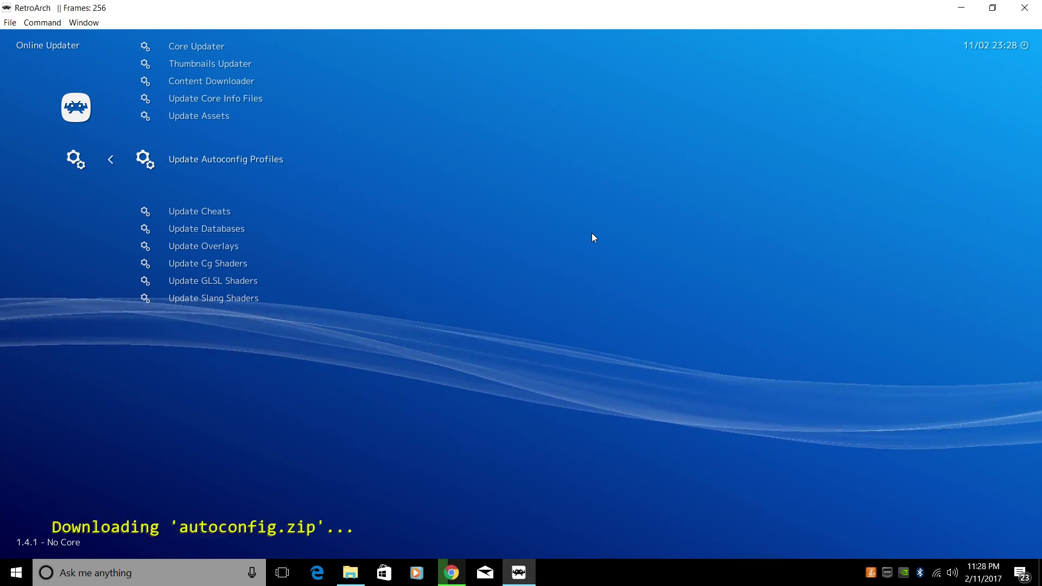
key("Down")
key("Down")
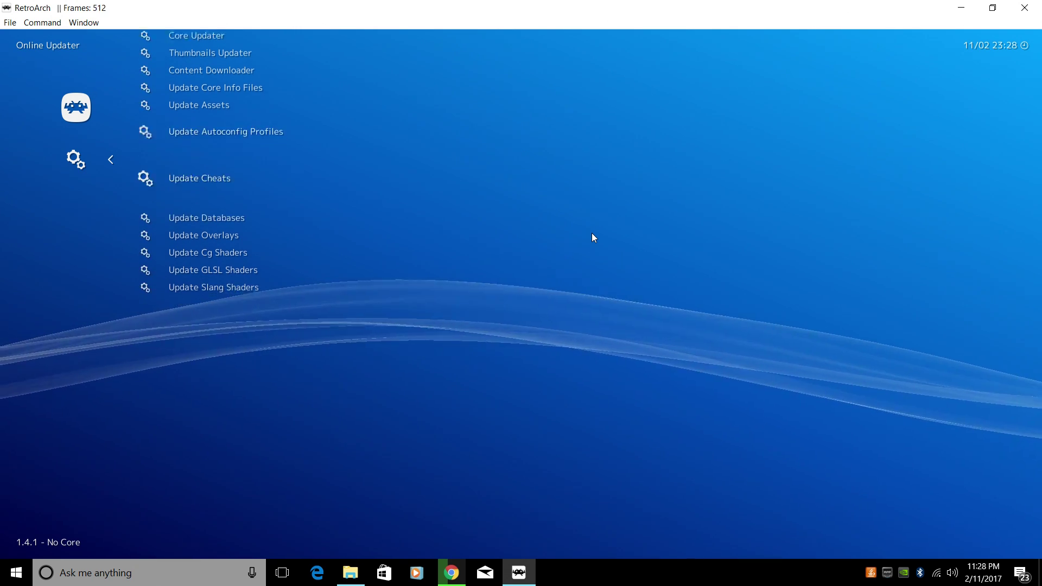
key("Return")
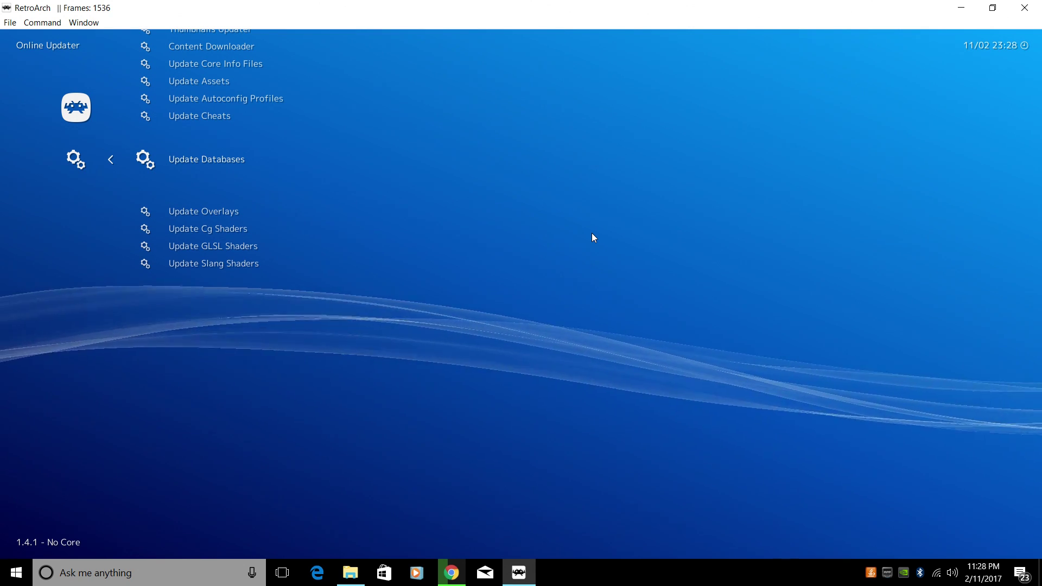
key("BackSpace")
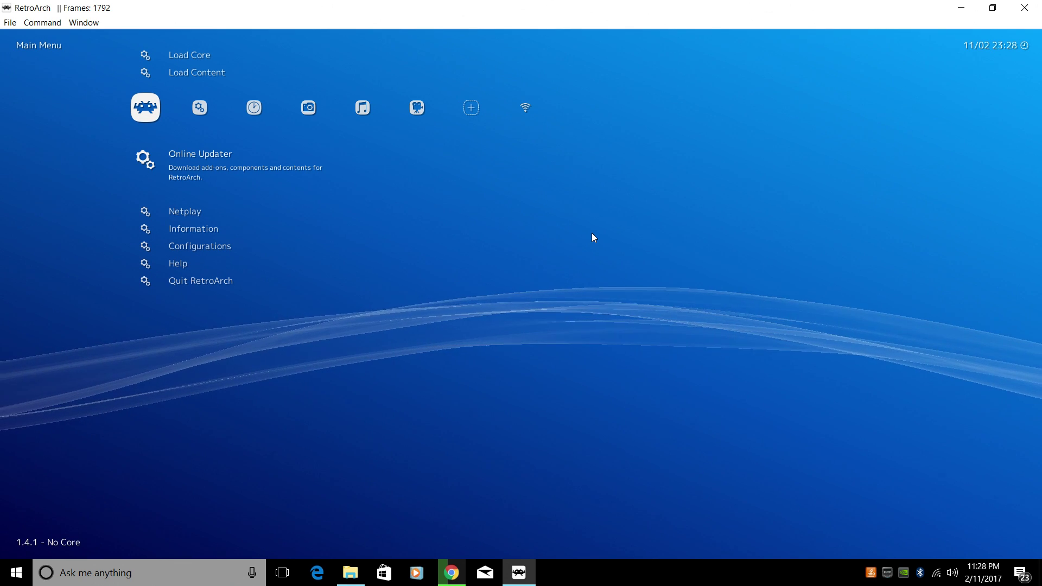
In the Input settings, set Menu Toggle Gamepad Combo to L3 + R3.
key("Right")
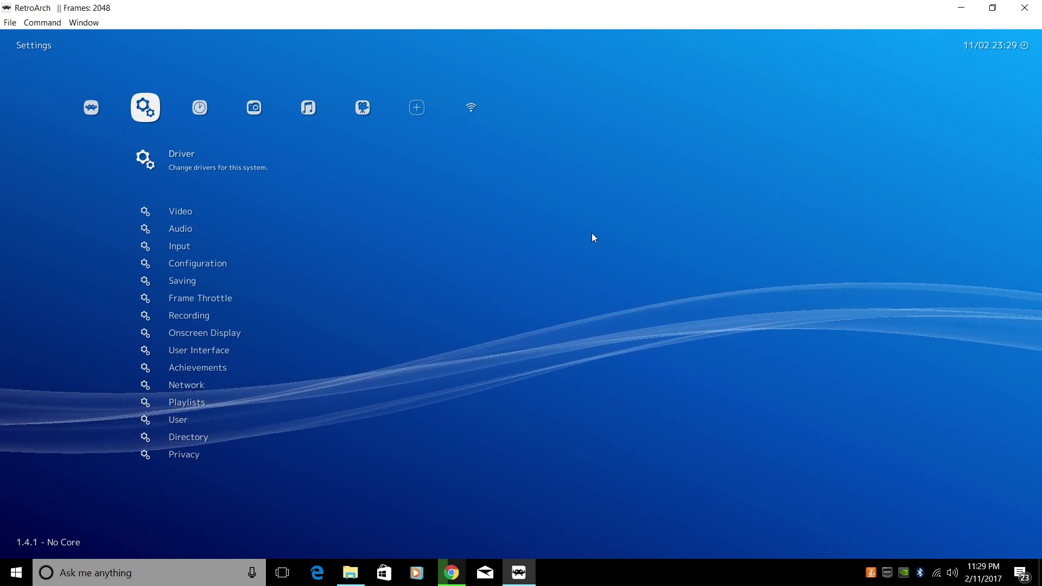
key("Left")
key("Right")
key("Down")
key("Down")
key("Down")
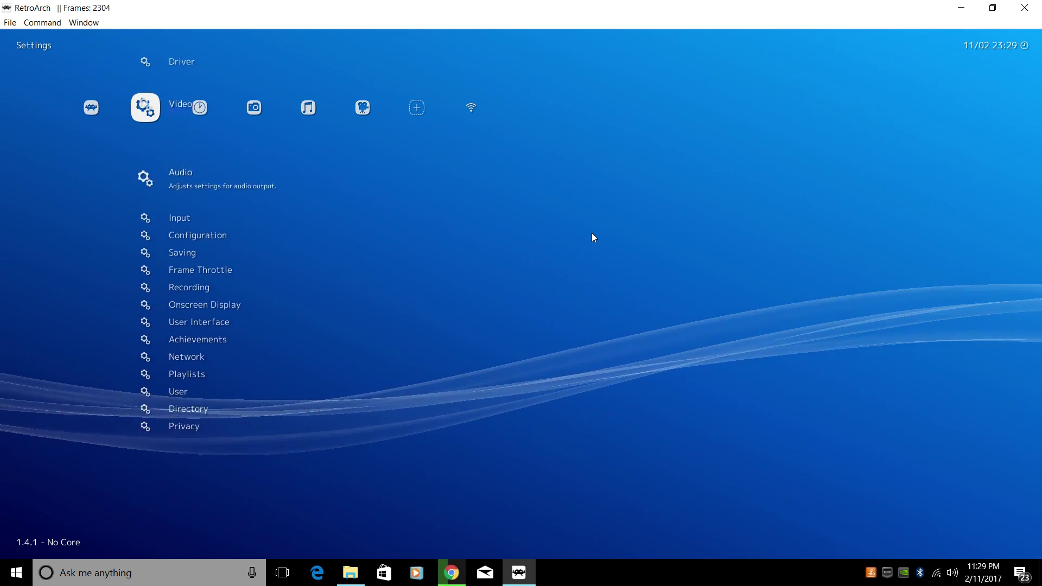
key("Return")
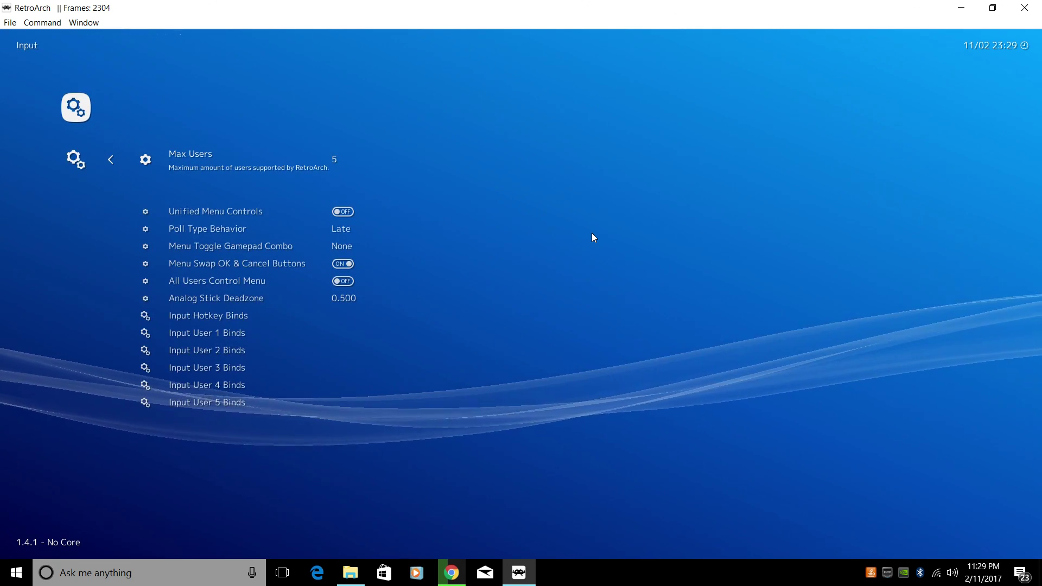
key("Down")
key("Down")
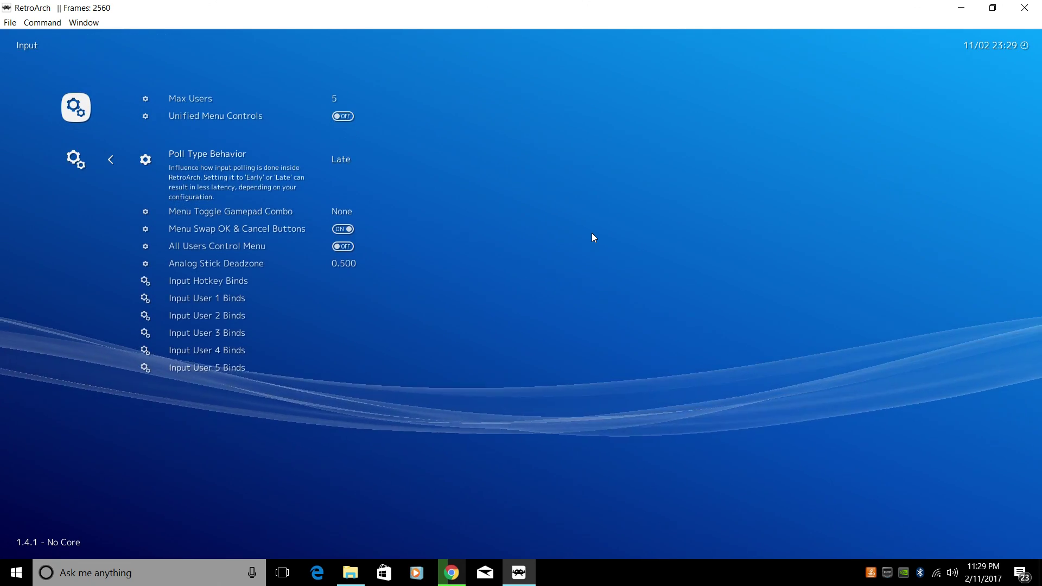
key("Down")
key("Right")
key("Right")
Open Input User 1 Binds and choose Razer Serval (#0) as the User 1 Device Index.
key("Down")
key("Down")
key("Down")
key("Down")
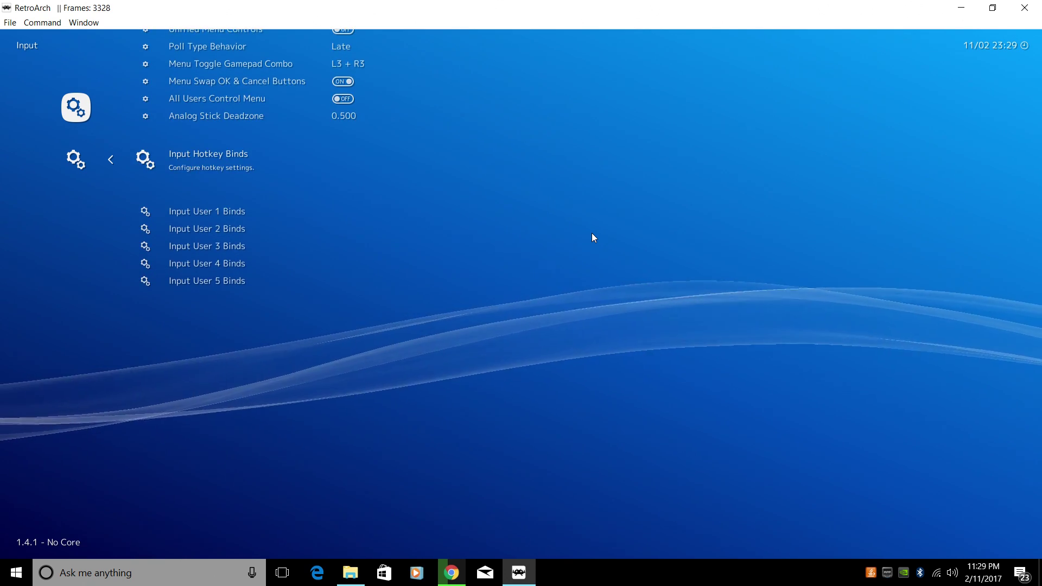
key("Down")
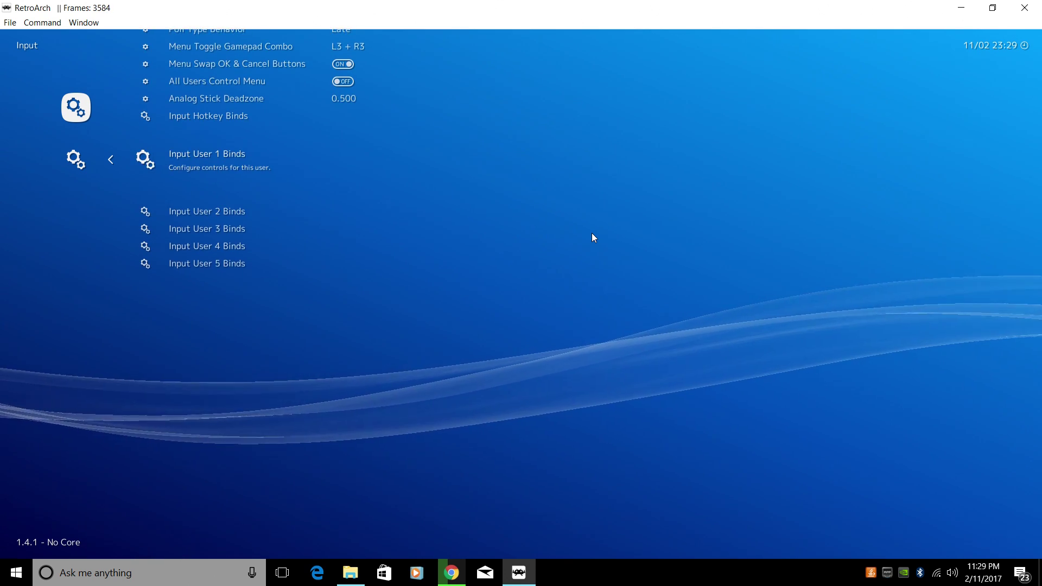
key("Return")
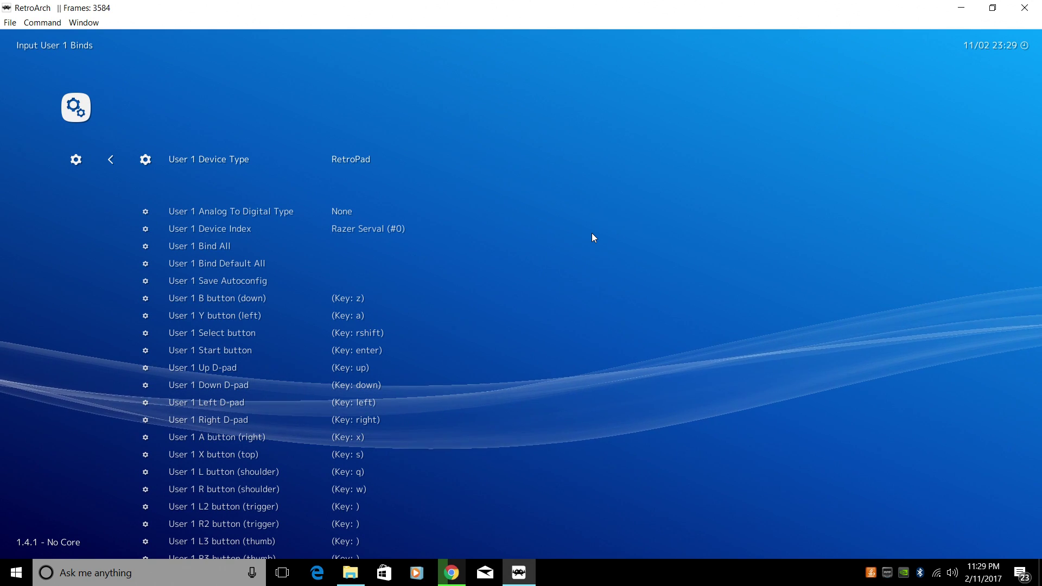
key("Down")
key("Up")
key("Down")
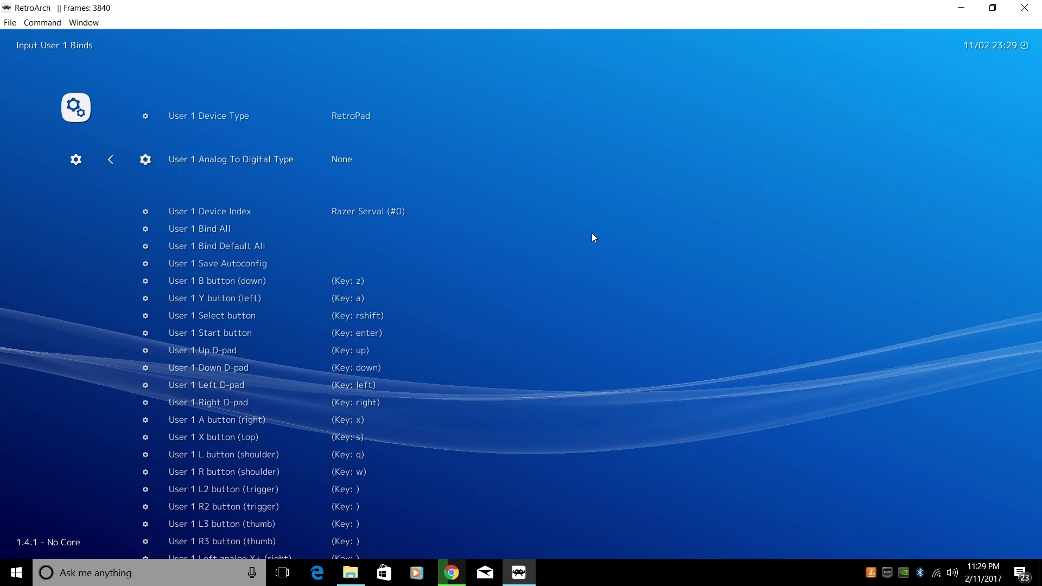
key("Down")
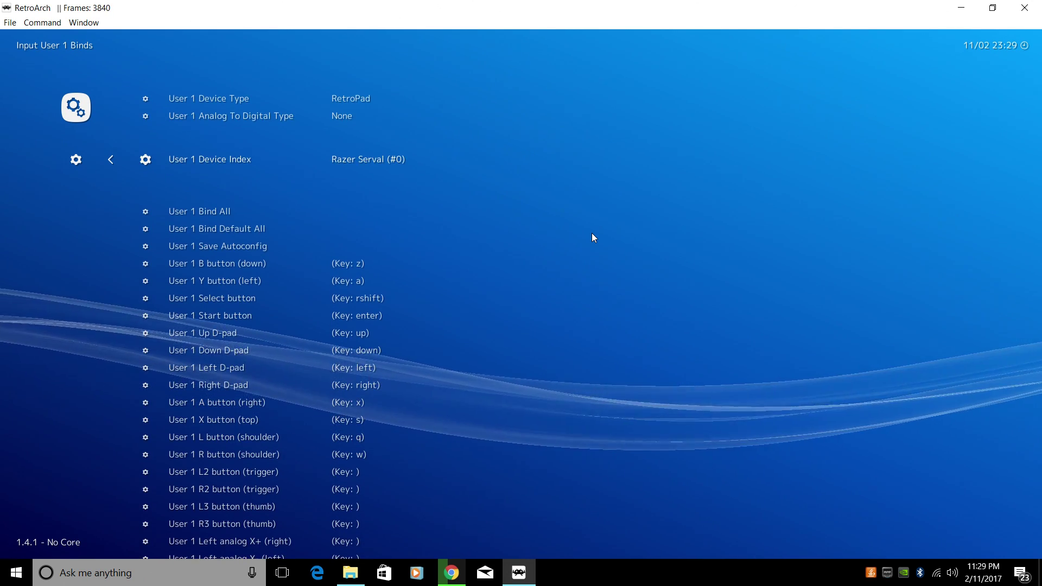
key("Right")
key("Left")
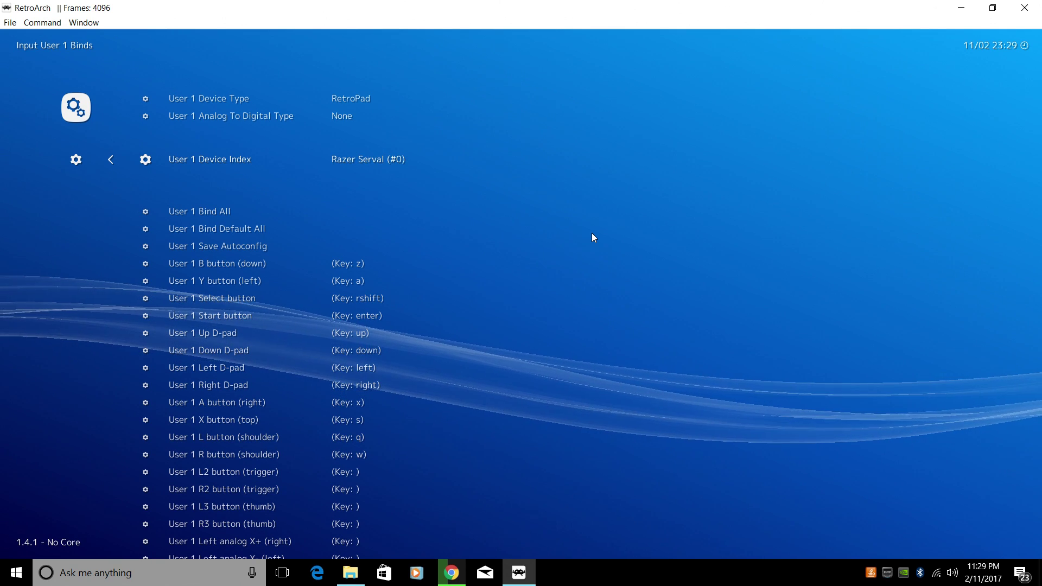
Bind User 1's controls to the gamepad one by one, from B button (down) as 1 through Right analog Y- (up) as -5, and return to Settings.
key("Down")
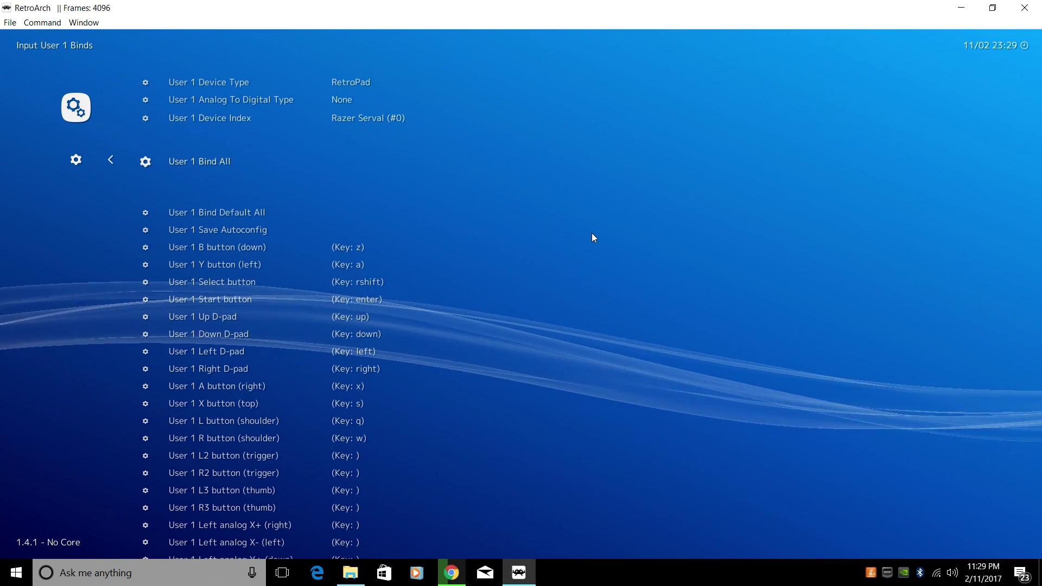
key("Down")
key("Up")
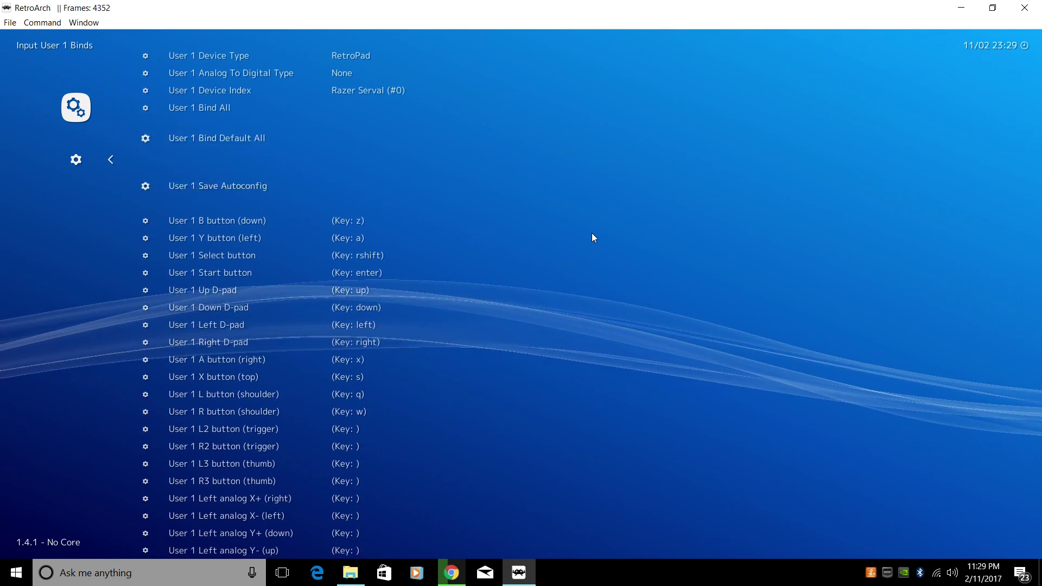
key("Up")
key("Down")
key("Down")
key("Down")
key("Down")
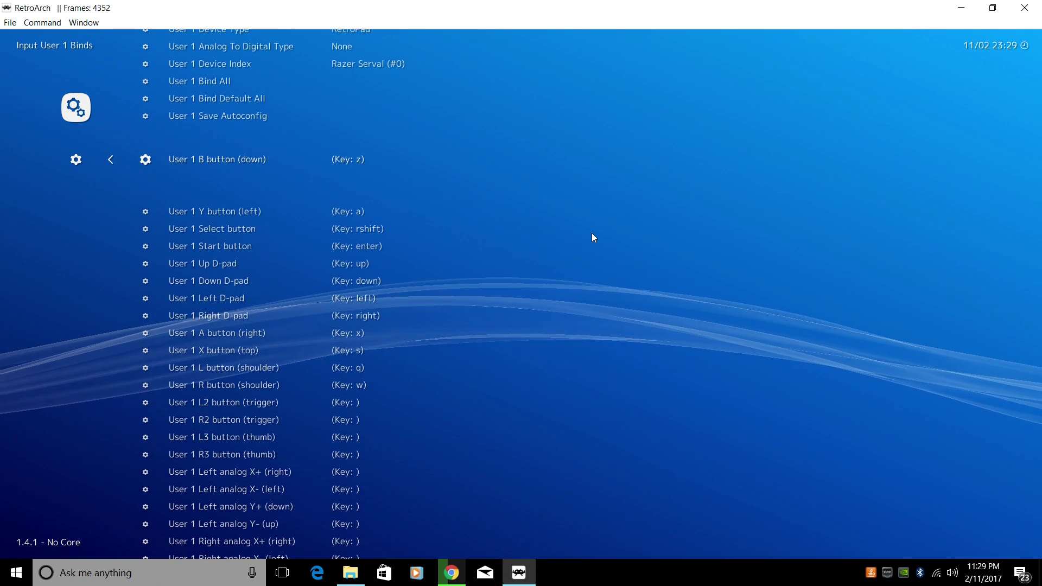
key("Up")
key("Down")
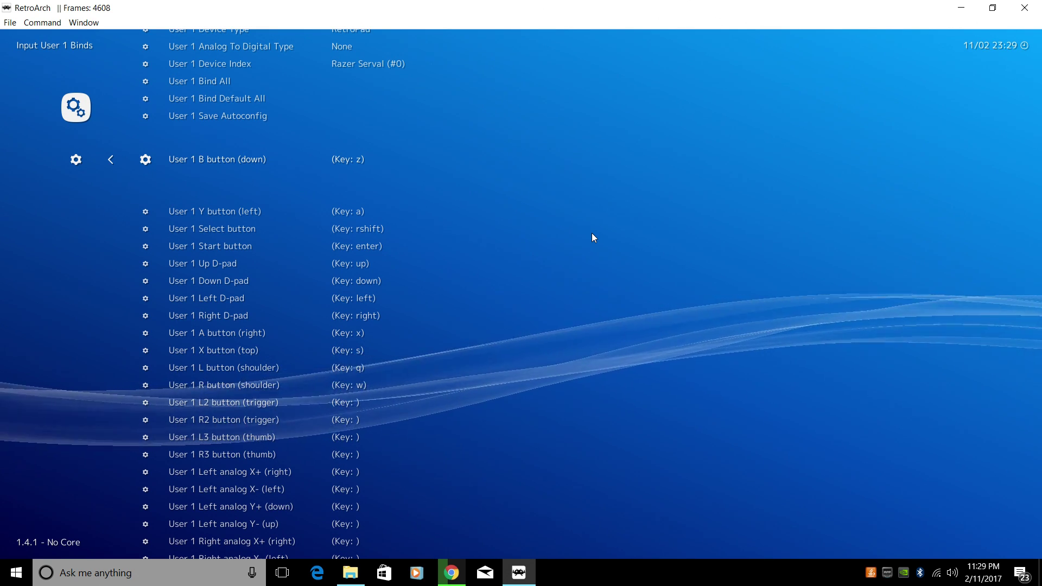
key("Return")
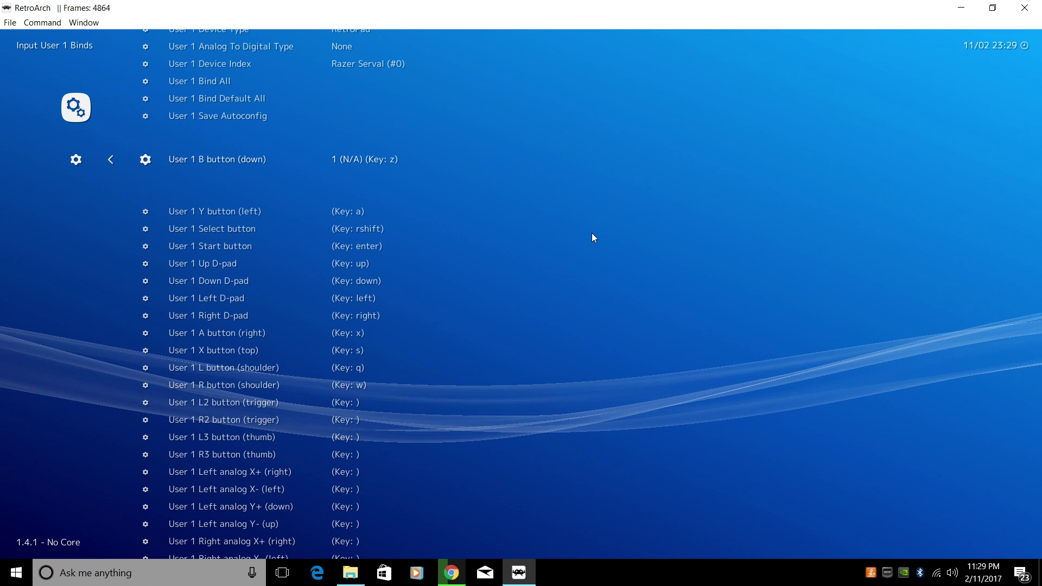
key("Down")
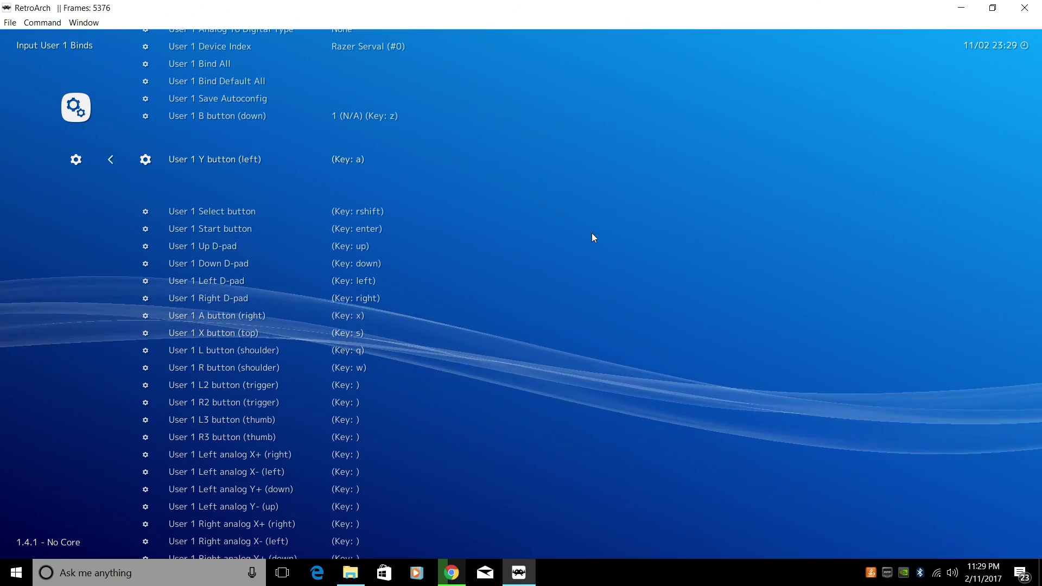
key("Return")
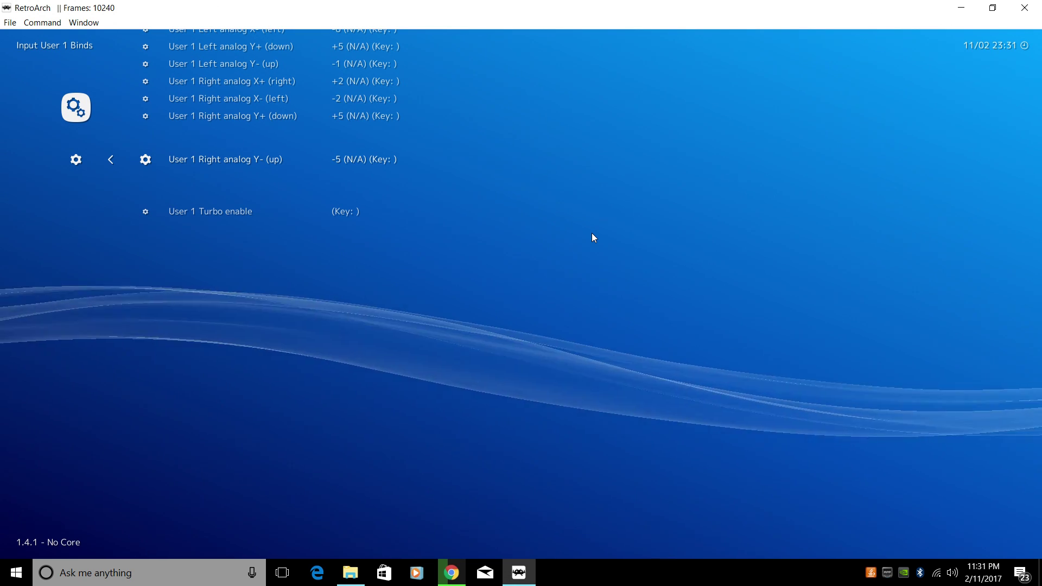
key("BackSpace")
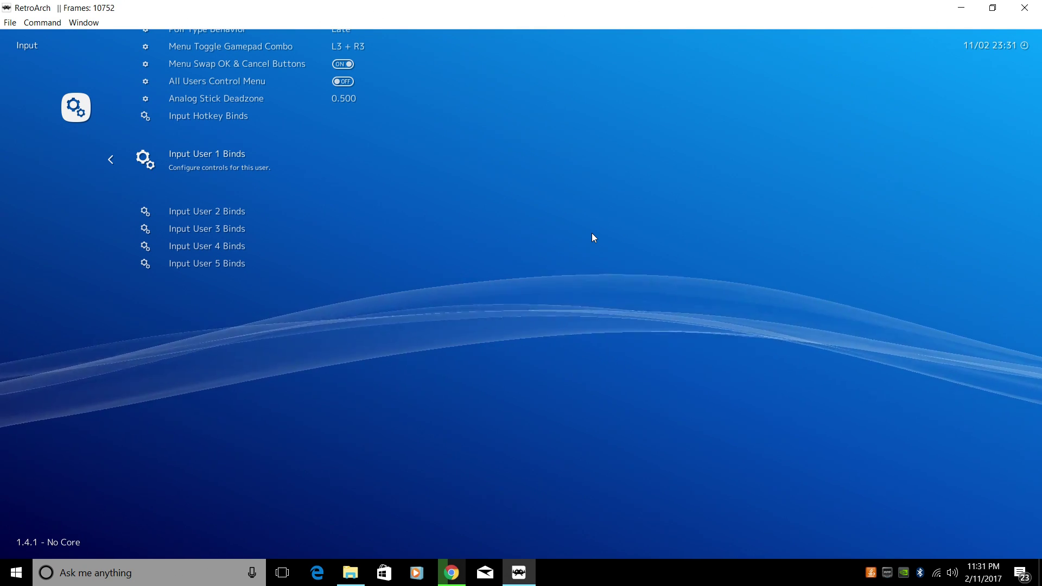
key("BackSpace")
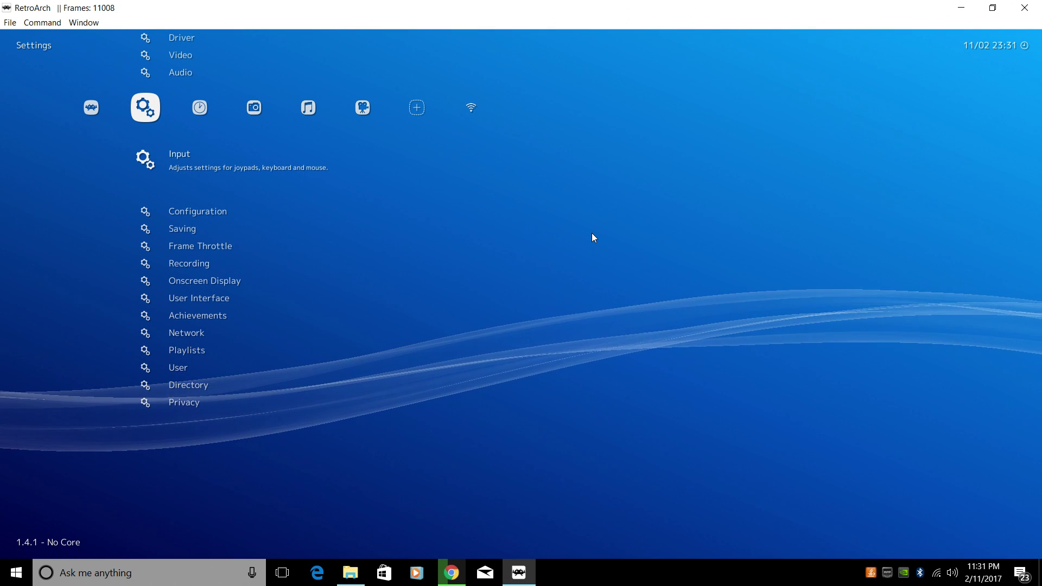
Download the Arcade (FB Alpha 2012 Neo Geo) core through the Online Updater's Core Updater and return to the Main Menu.
key("Up")
key("Up")
key("Up")
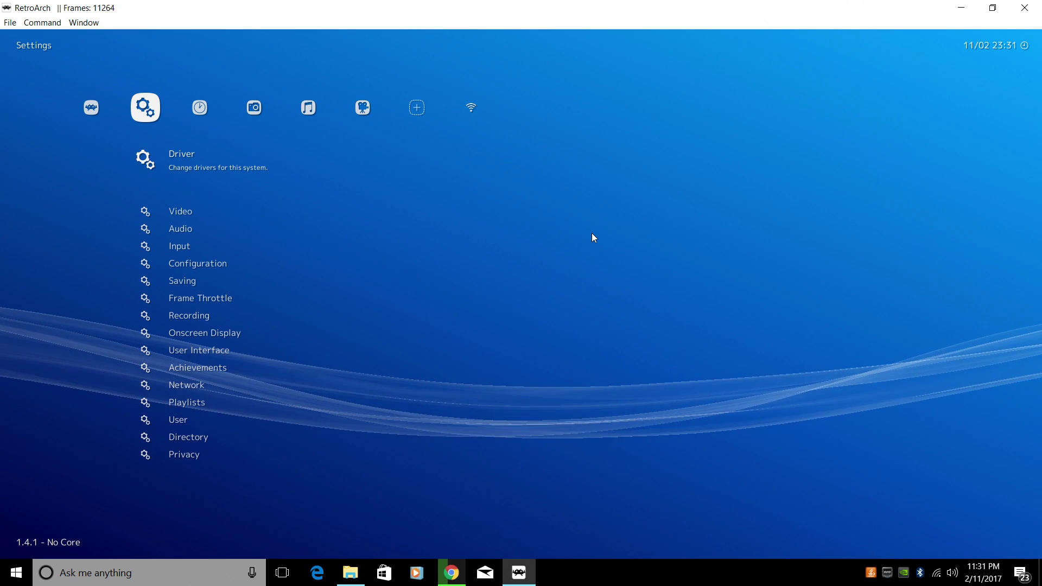
key("Left")
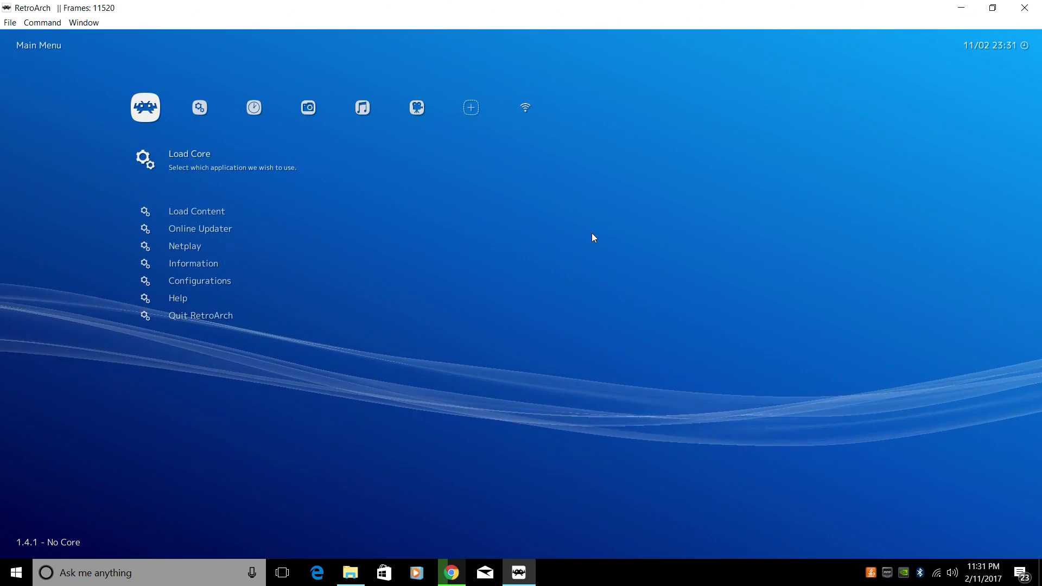
key("Down")
key("Down")
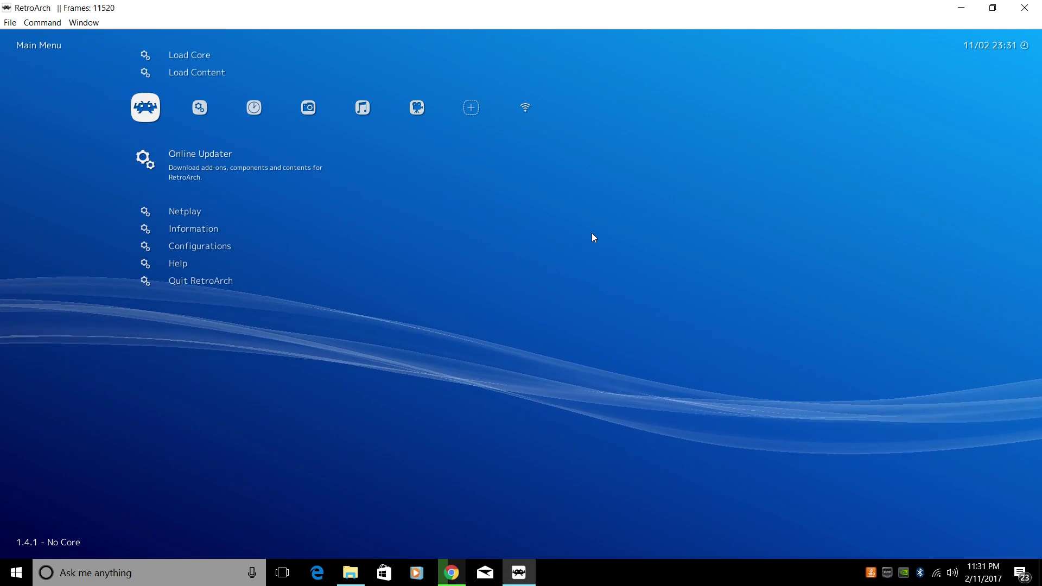
key("Return")
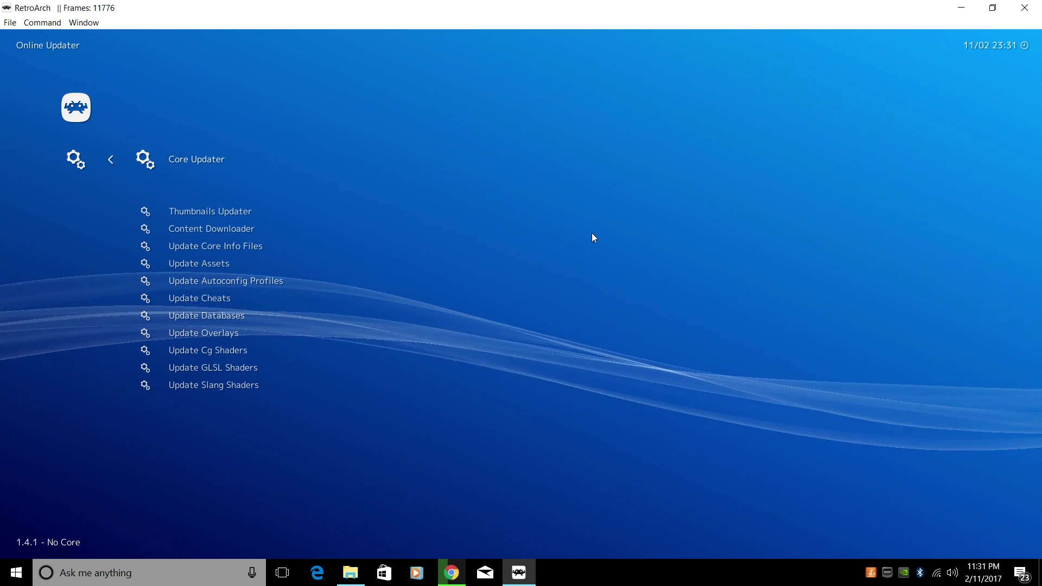
key("Return")
key("Down")
key("Down")
key("Down")
key("Down")
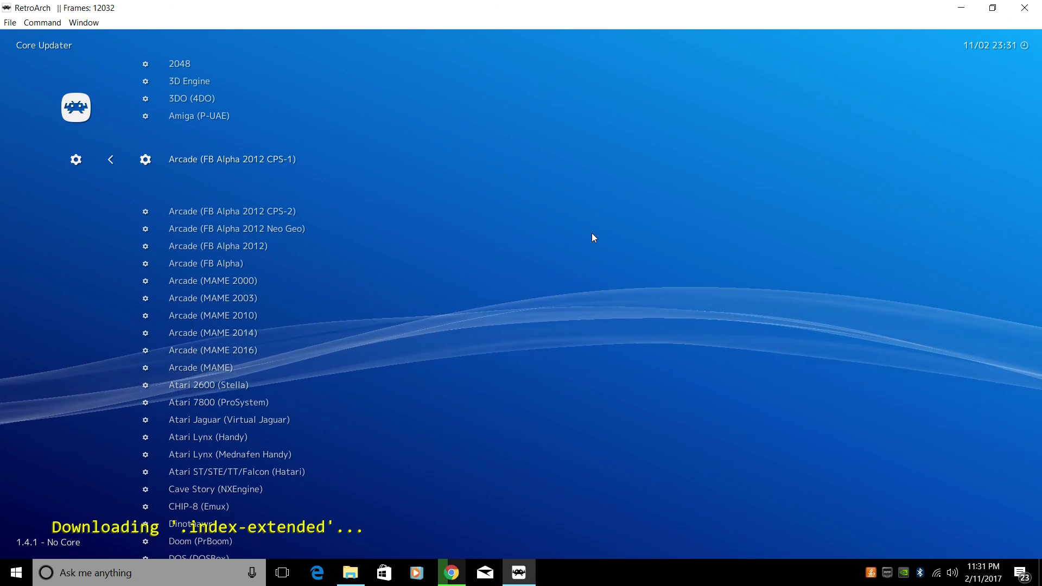
key("Down")
key("Down")
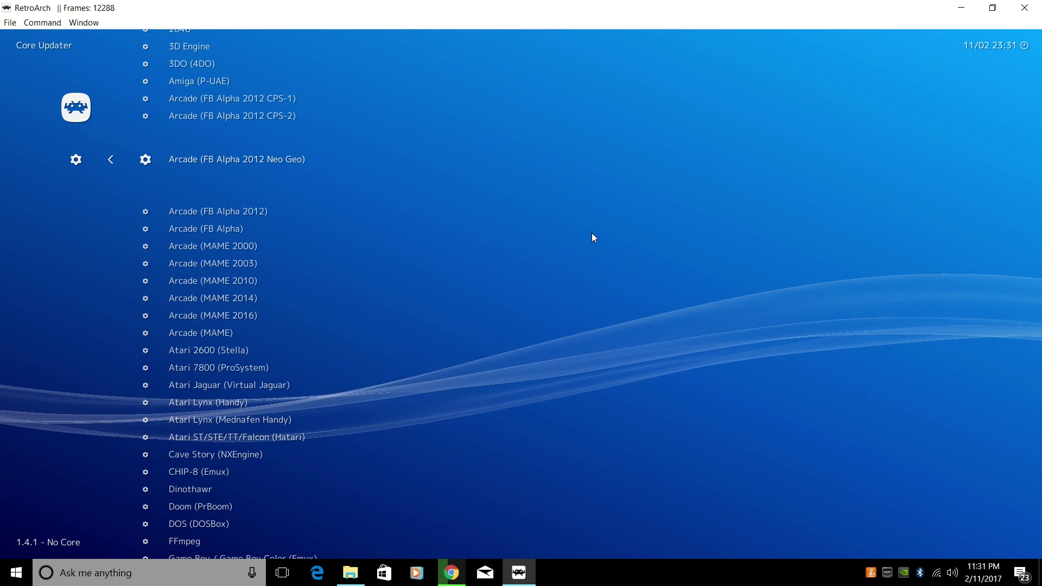
key("Return")
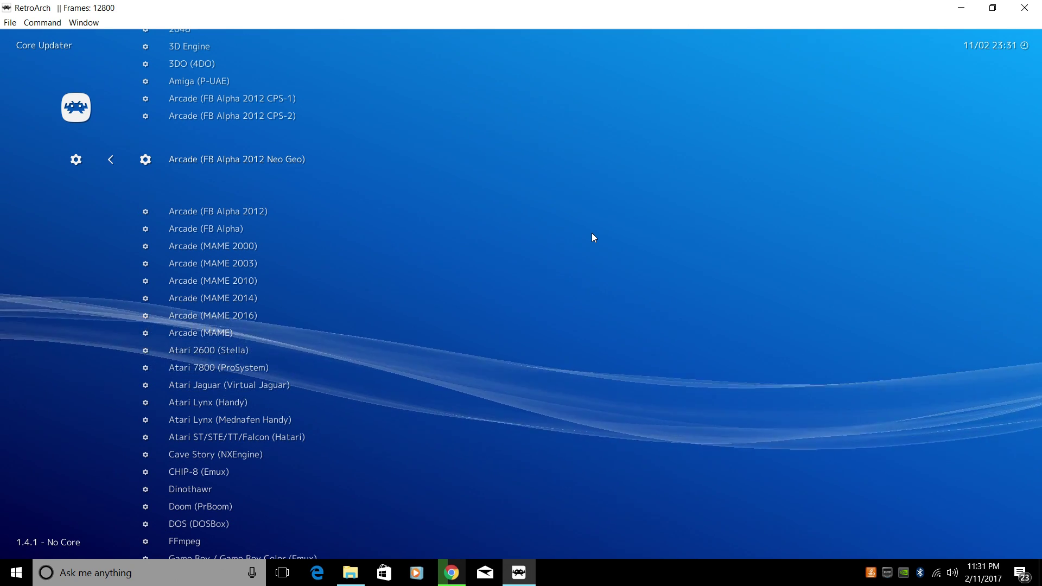
key("BackSpace")
key("BackSpace")
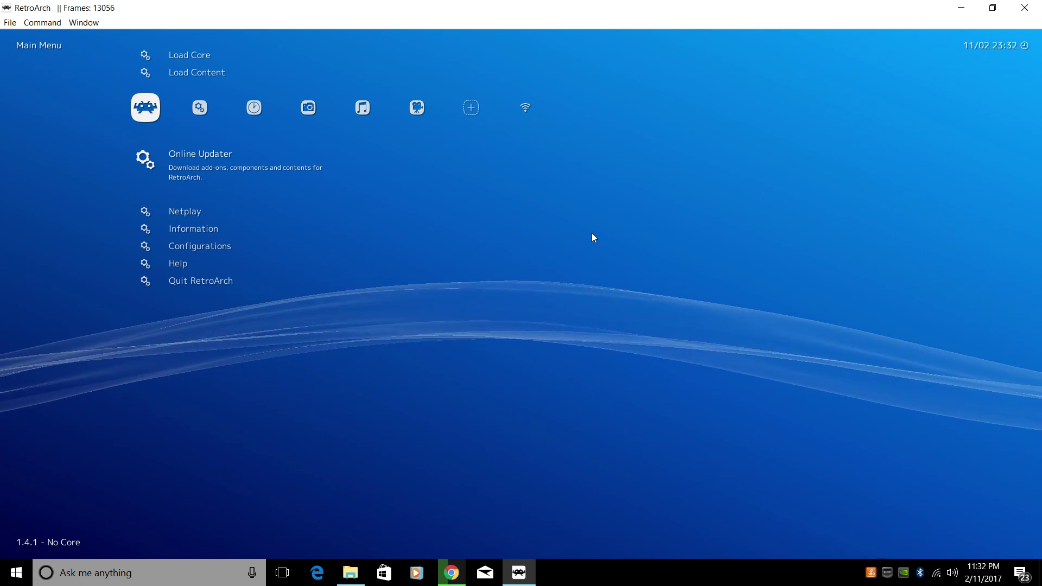
Turn on Use Fullscreen Mode in RetroArch's Video settings.
key("Right")
key("Down")
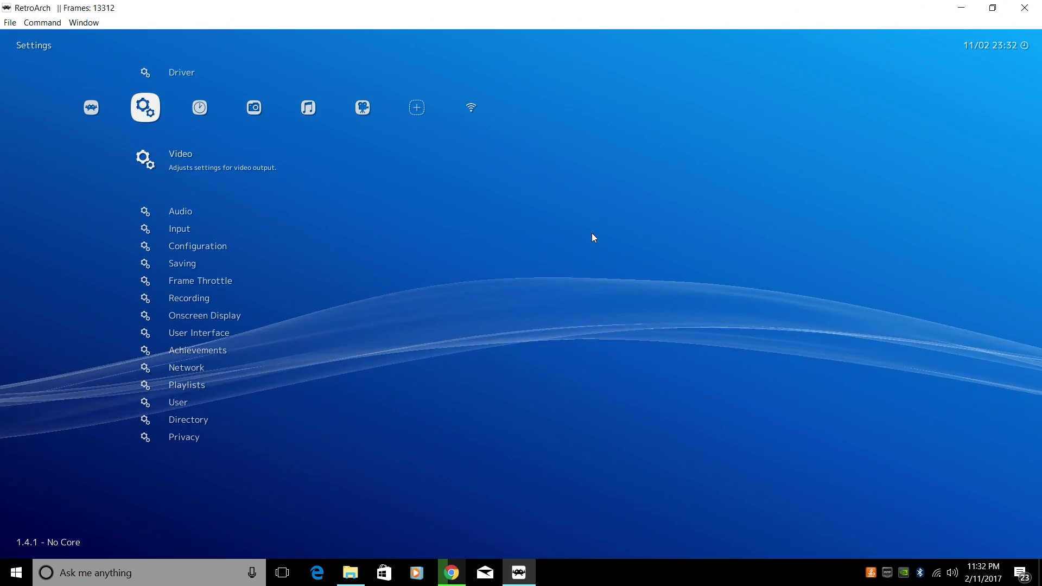
key("Return")
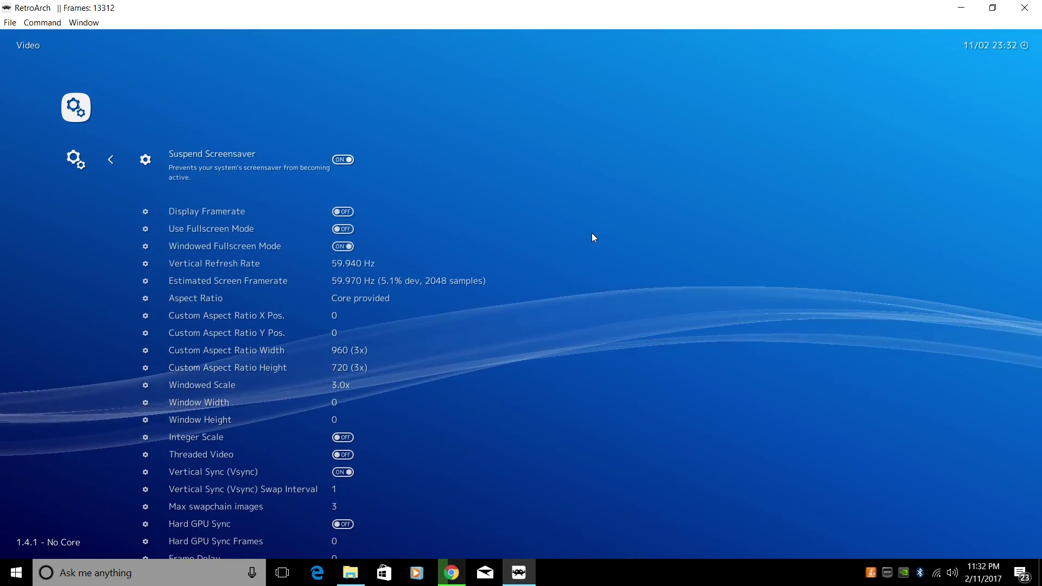
key("Down")
key("Down")
key("Escape")
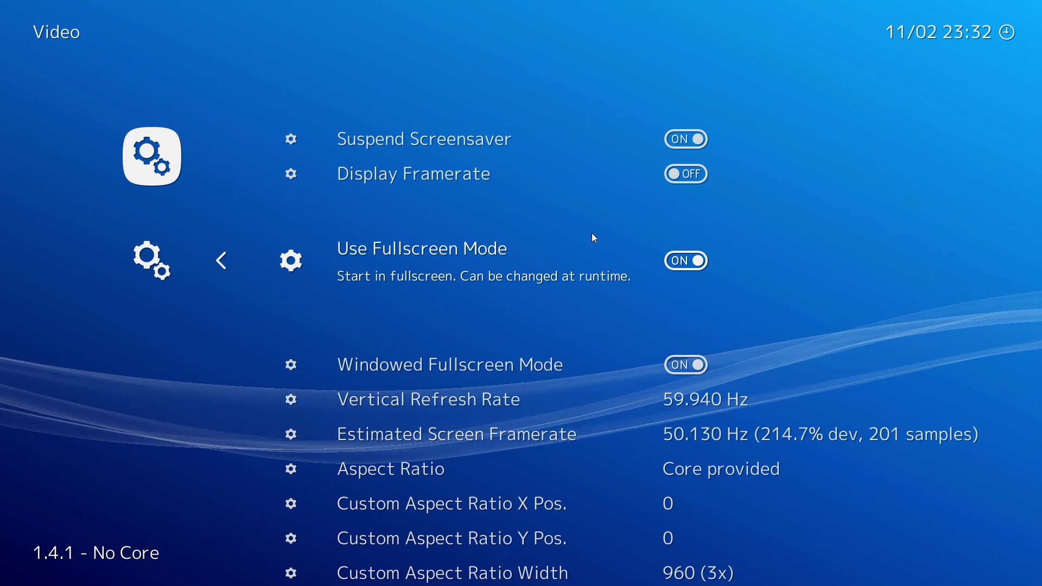
Leave the Video settings for the Main Menu and quit RetroArch.
key("BackSpace")
key("Left")
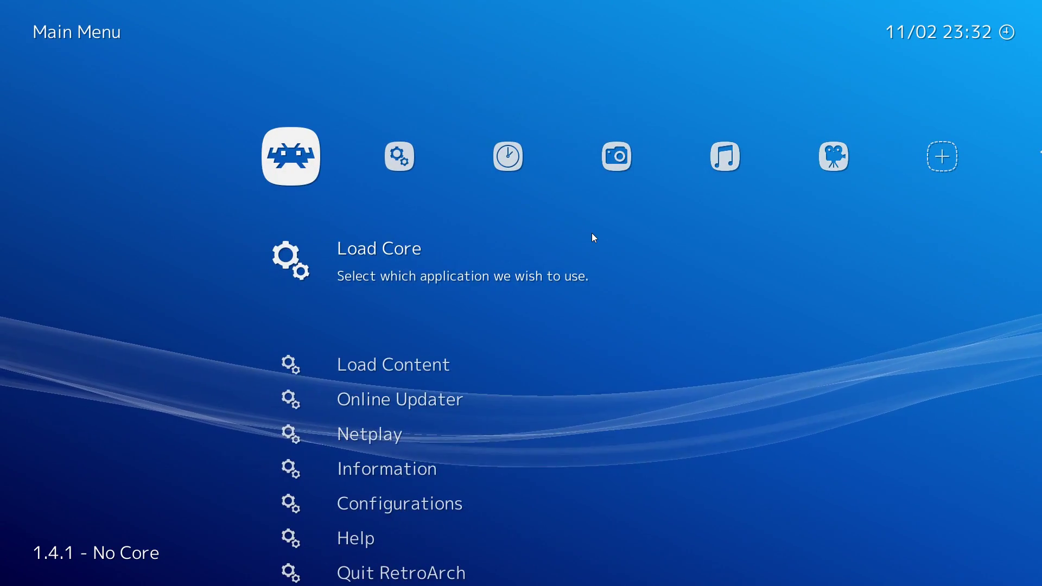
key("Up")
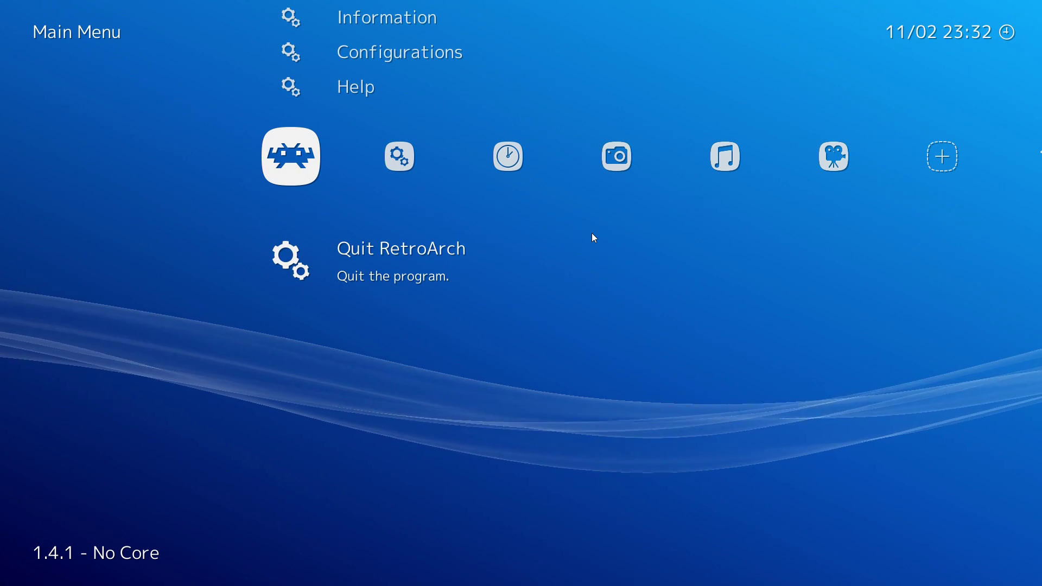
key("Return")
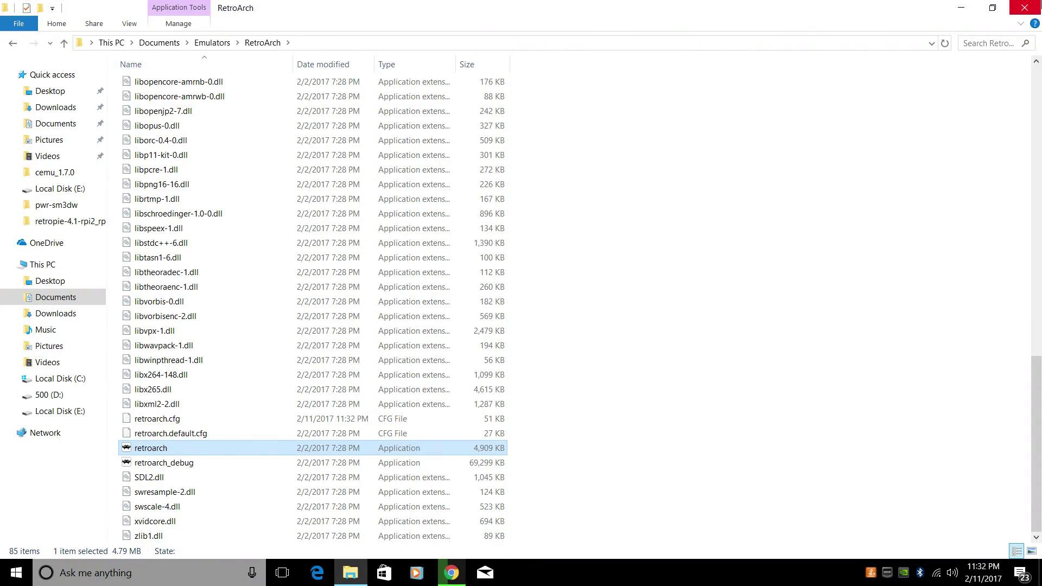
Examine the ROM archives in the desktop's neogeo roms folder and close its window.
key("super+d")
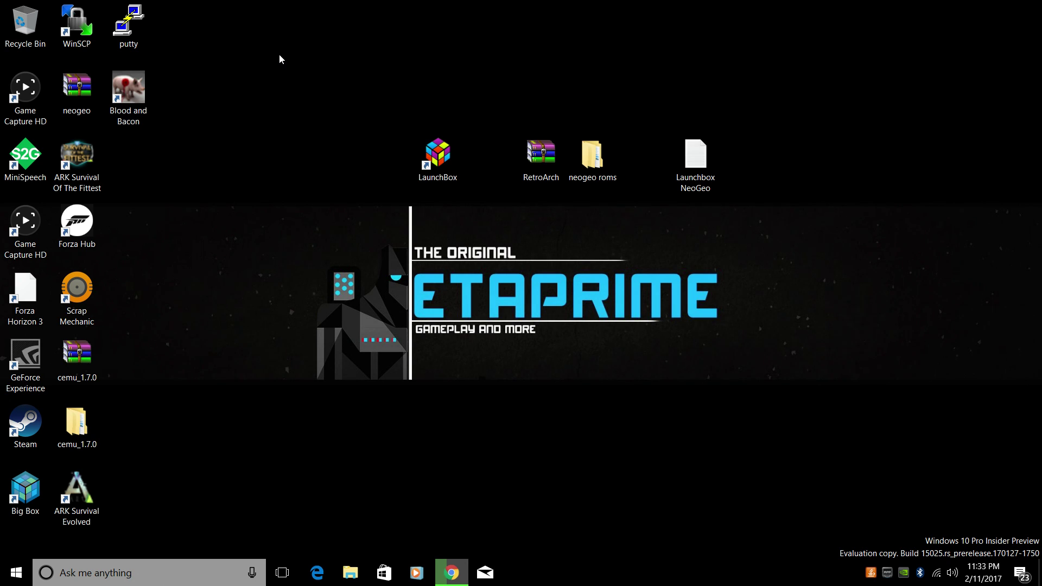
double_click(612, 158)
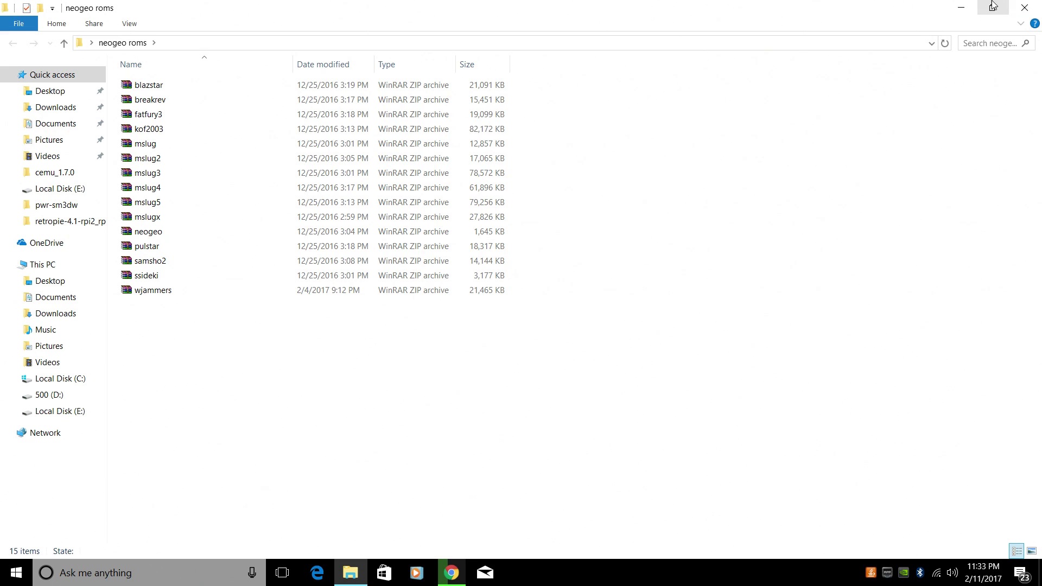
left_click(1012, 6)
Move the neogeo roms folder from the desktop into the roms folder in Documents and check its contents there.
left_click(591, 164)
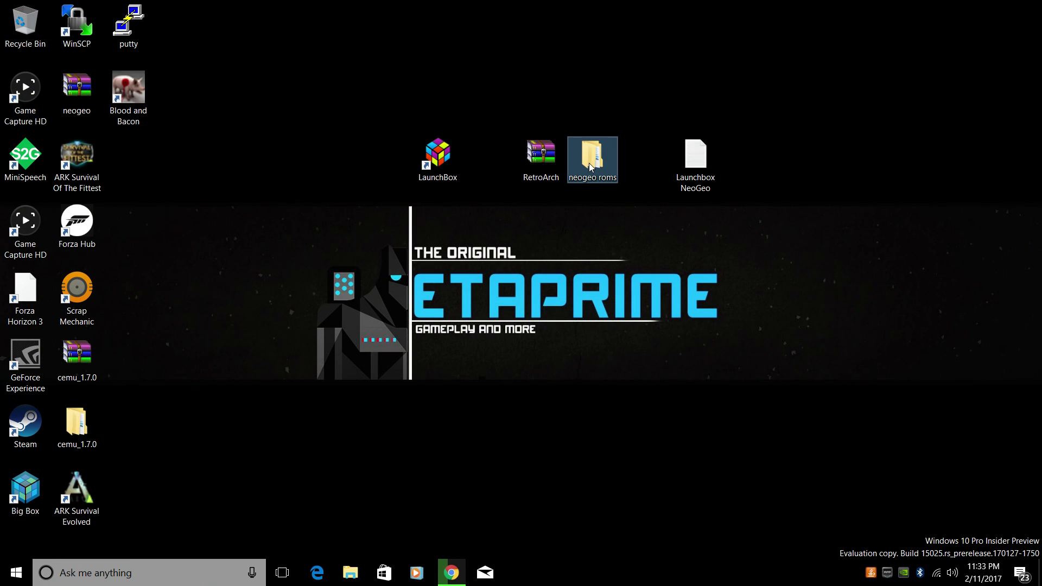
left_click(350, 572)
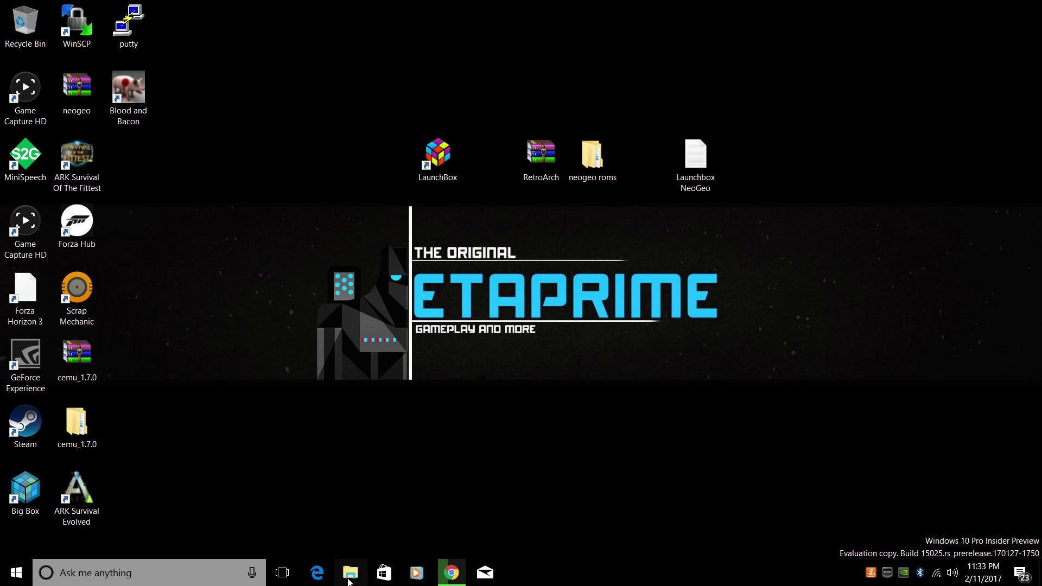
left_click(61, 124)
double_click(142, 132)
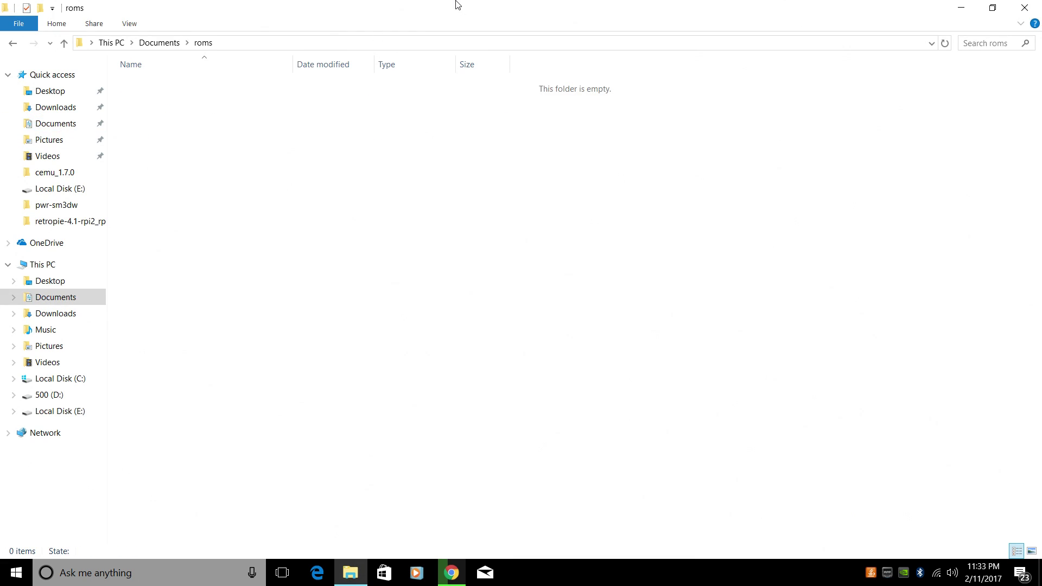
left_click_drag(455, 5, 3, 118)
left_click(669, 147)
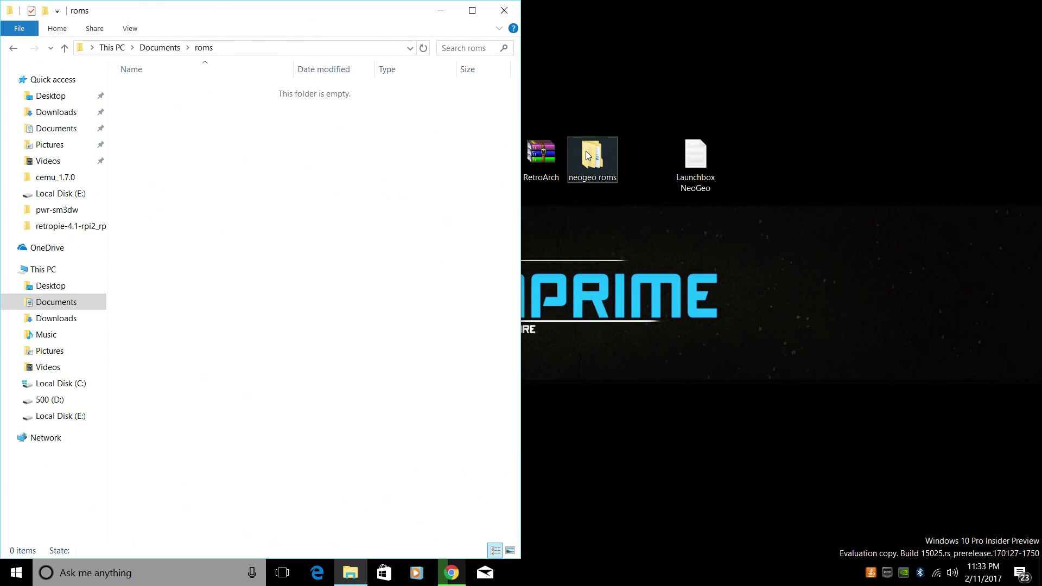
left_click_drag(592, 158, 274, 255)
left_click(267, 170)
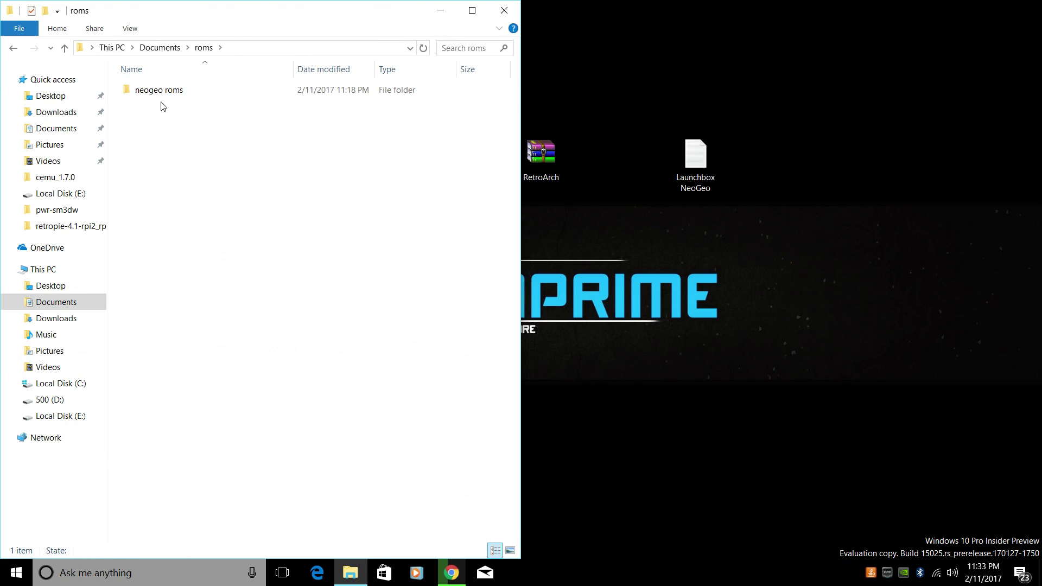
double_click(344, 92)
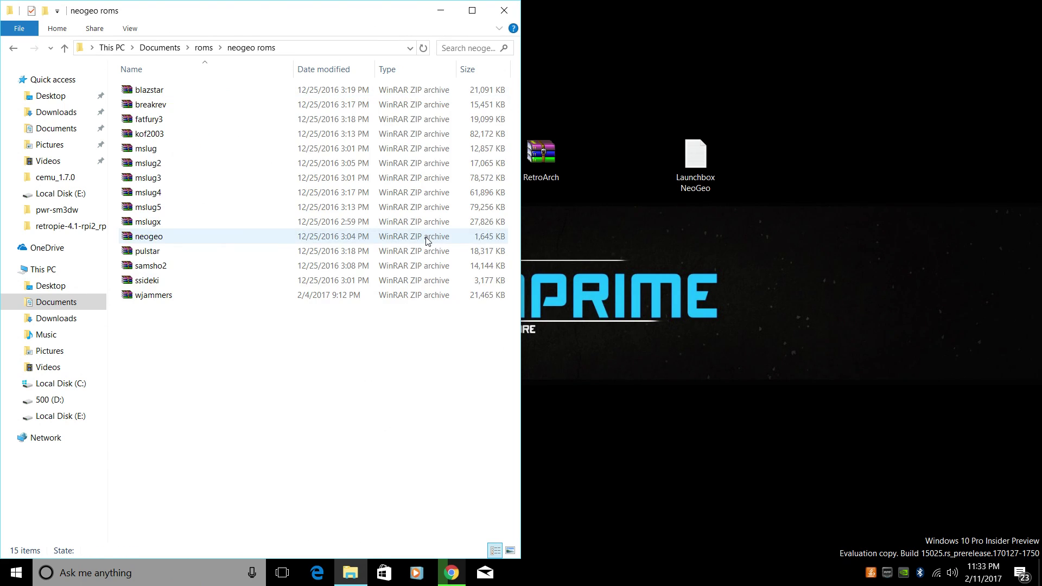
left_click(514, 9)
Launch LaunchBox, dismissing its Add Games prompt, and start the Import ROMs from Files Wizard up to the file selection.
double_click(434, 157)
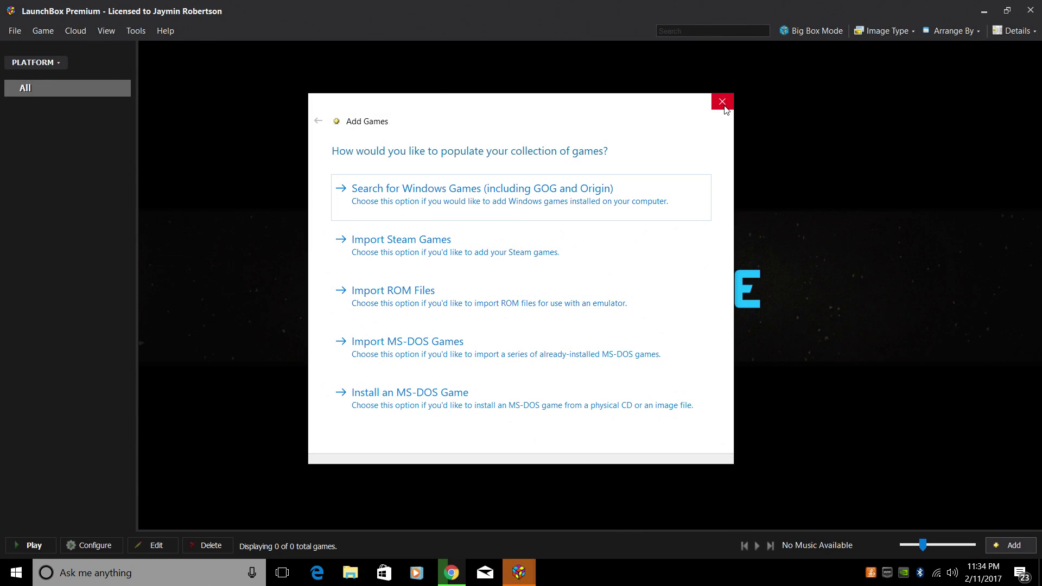
left_click(724, 105)
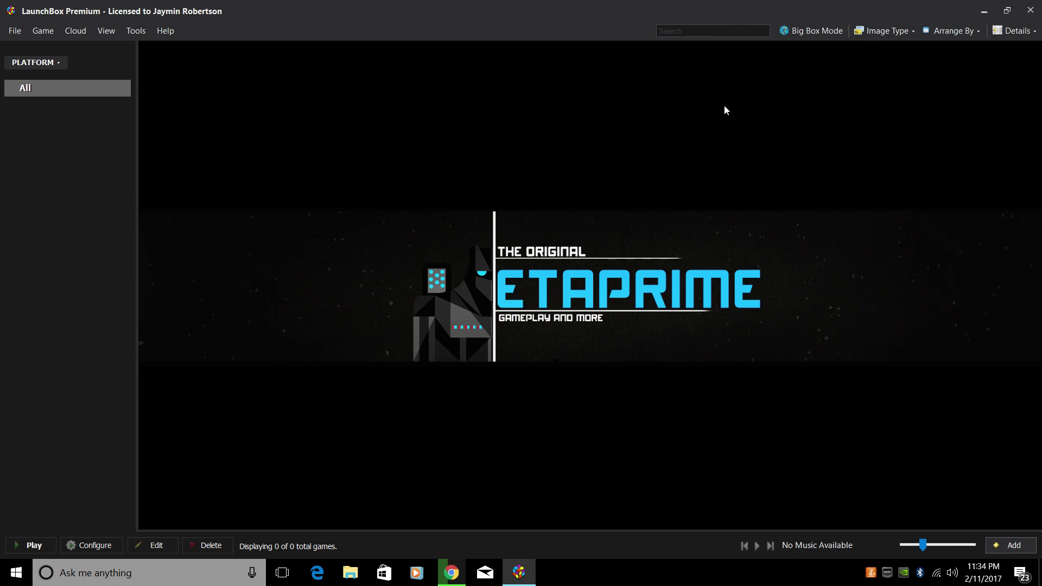
left_click(137, 33)
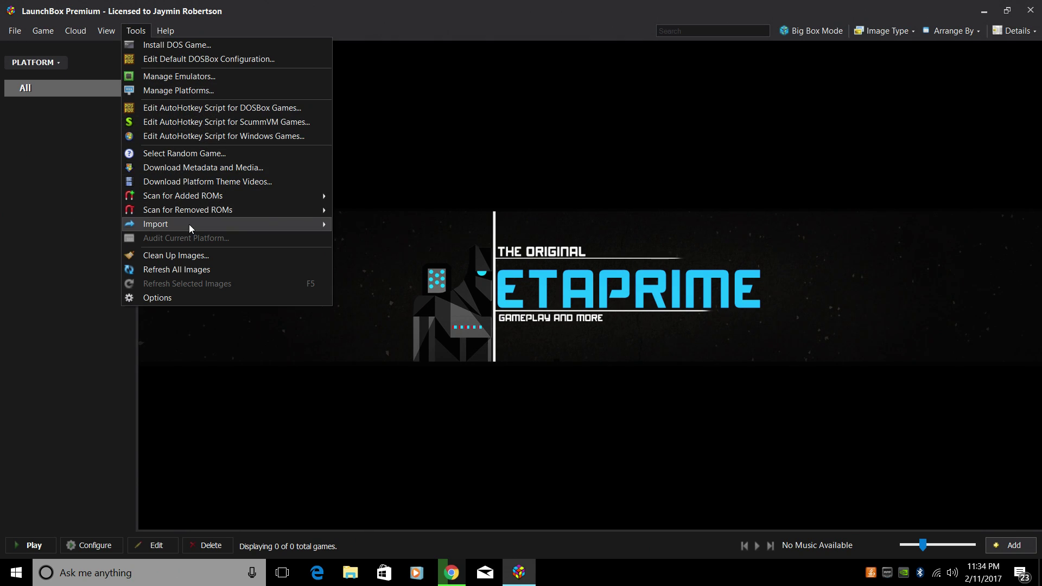
mouse_move(191, 229)
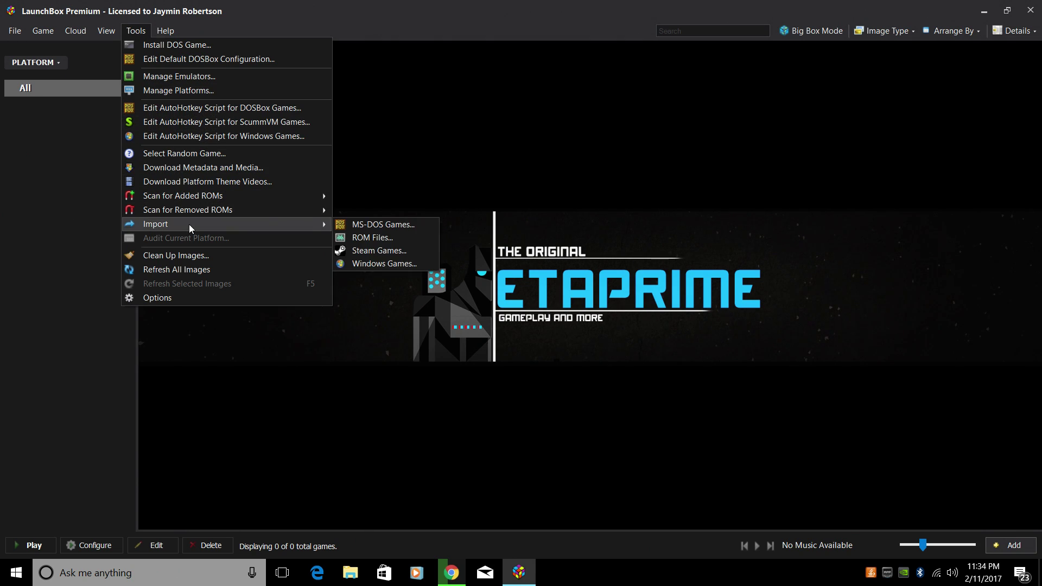
left_click(386, 240)
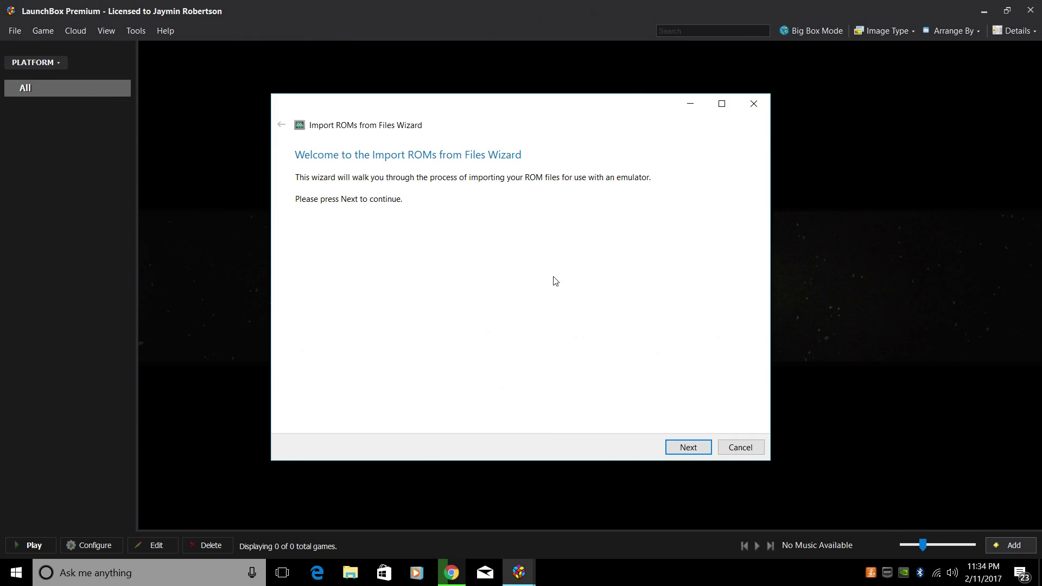
left_click(675, 449)
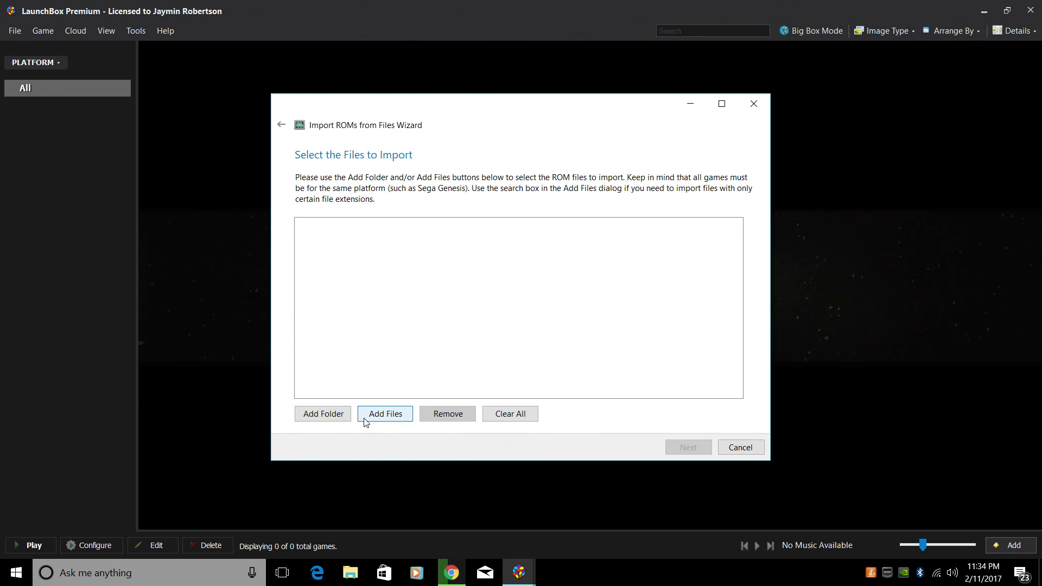
Add all ROM archives from Documents\roms\neogeo roms to the import list and continue to the platform choice.
left_click(384, 415)
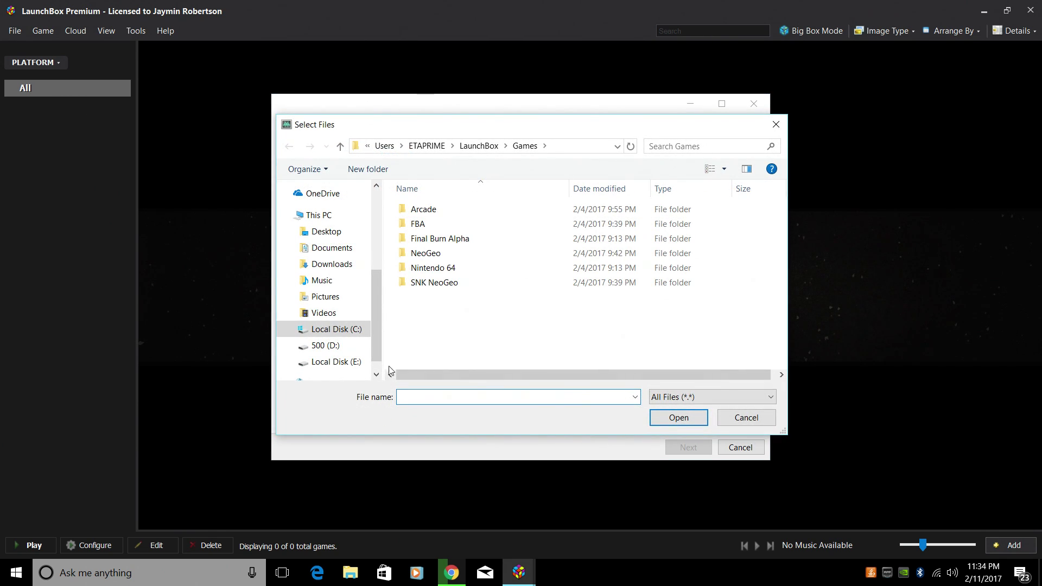
left_click(342, 248)
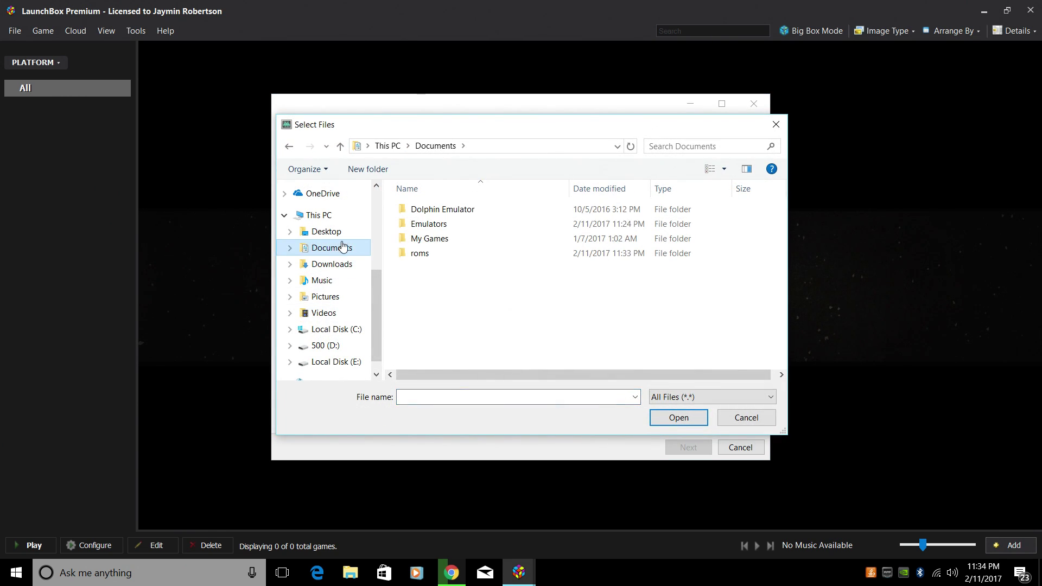
double_click(423, 255)
double_click(432, 213)
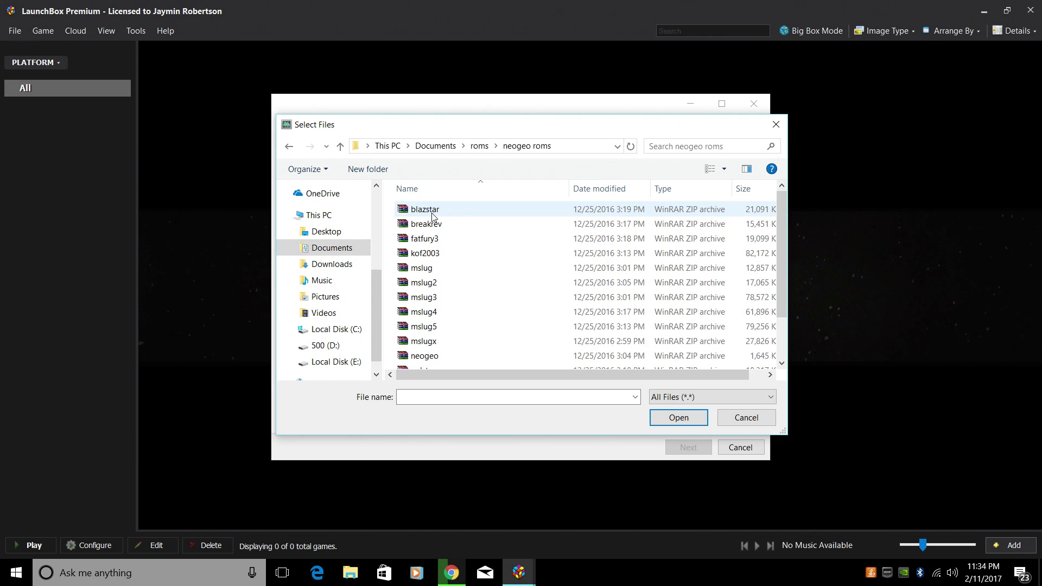
left_click(460, 215)
left_click_drag(460, 214, 393, 412)
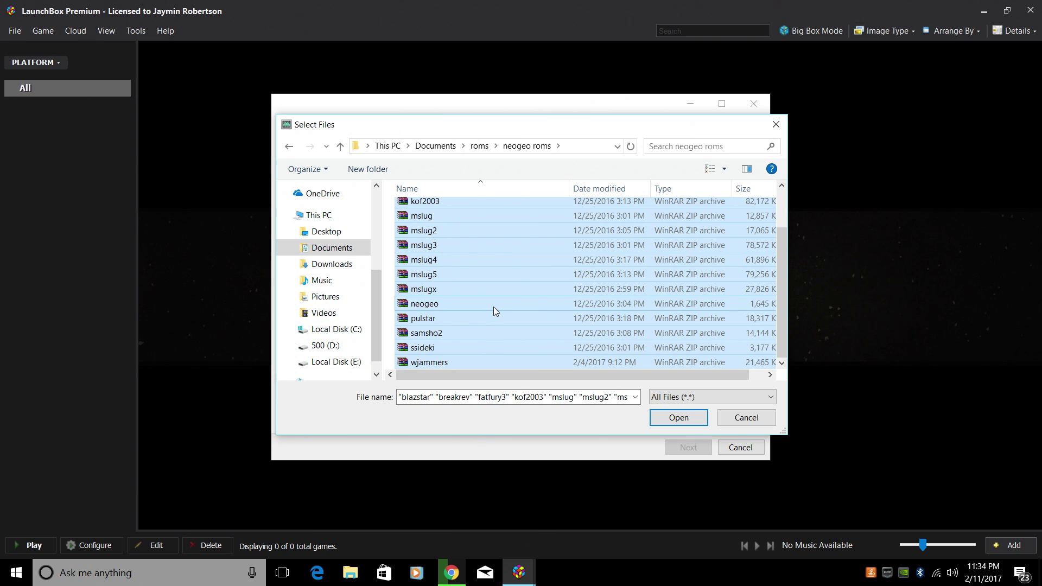
left_click(705, 421)
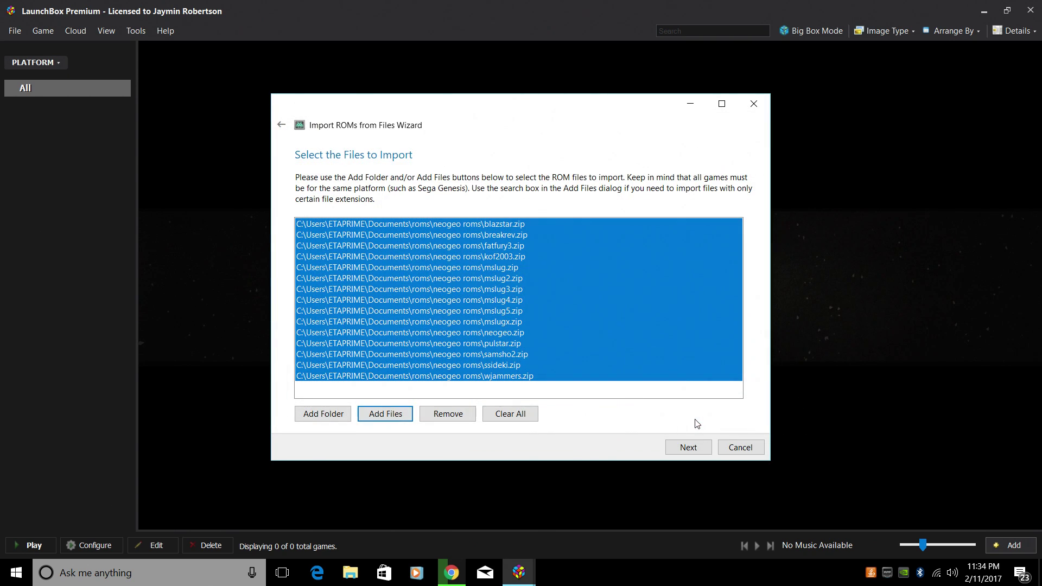
left_click(686, 445)
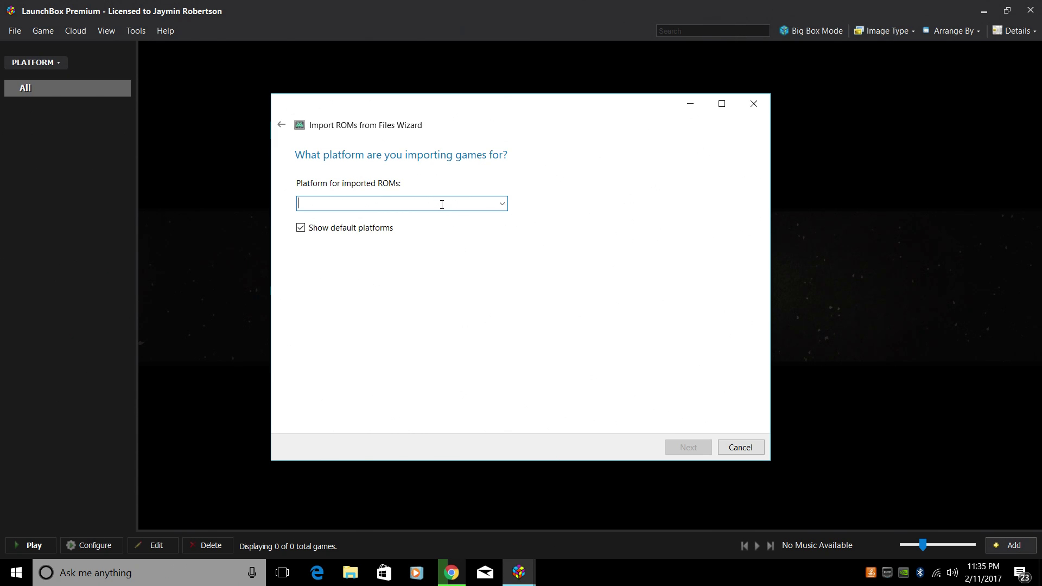
Set the platform for the imported ROMs to NeoGeo, scraped as Arcade, and continue to the emulator choice.
type("Neo")
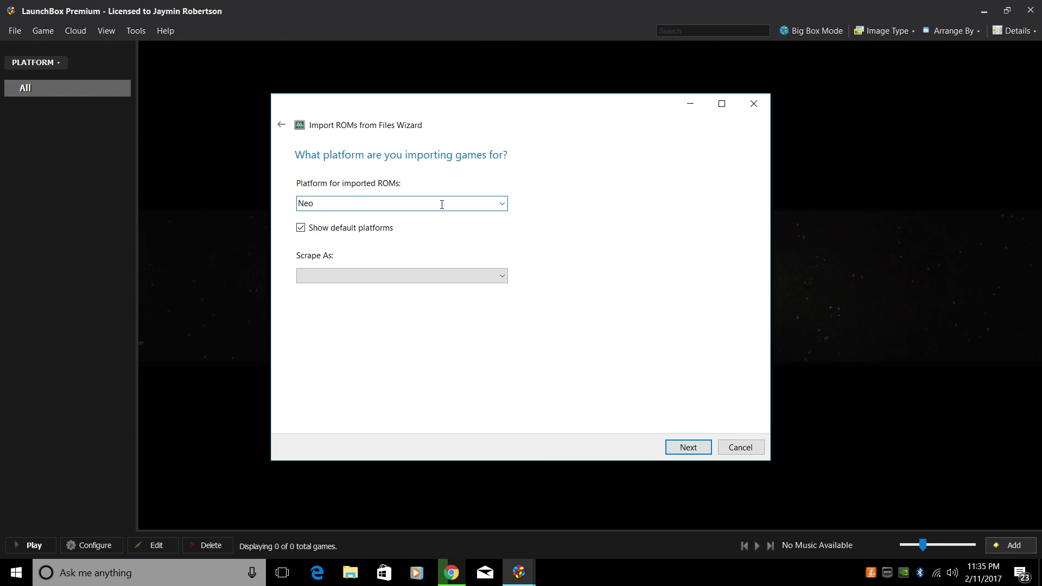
type("Geo")
left_click(502, 275)
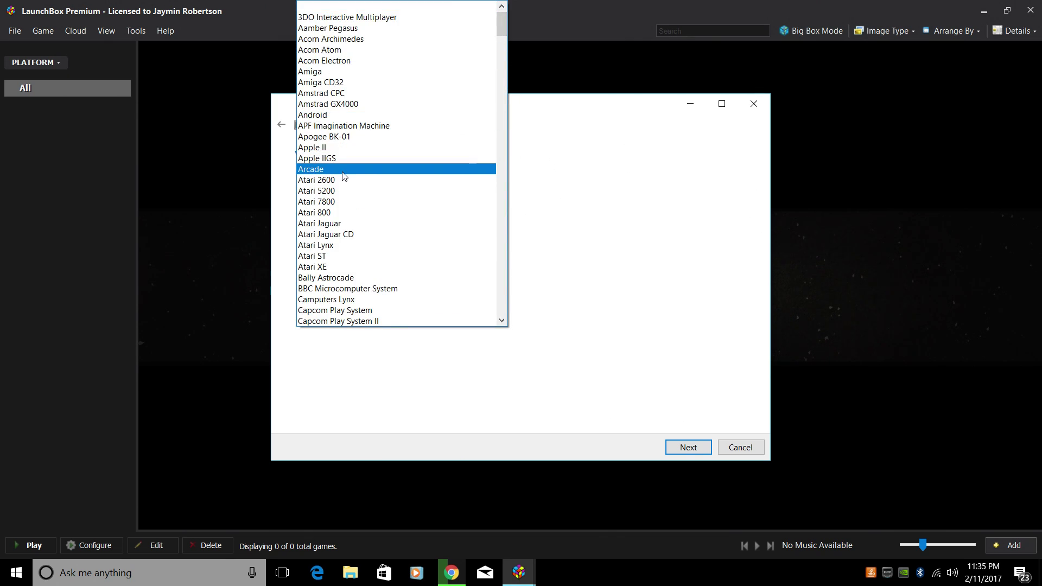
left_click(310, 169)
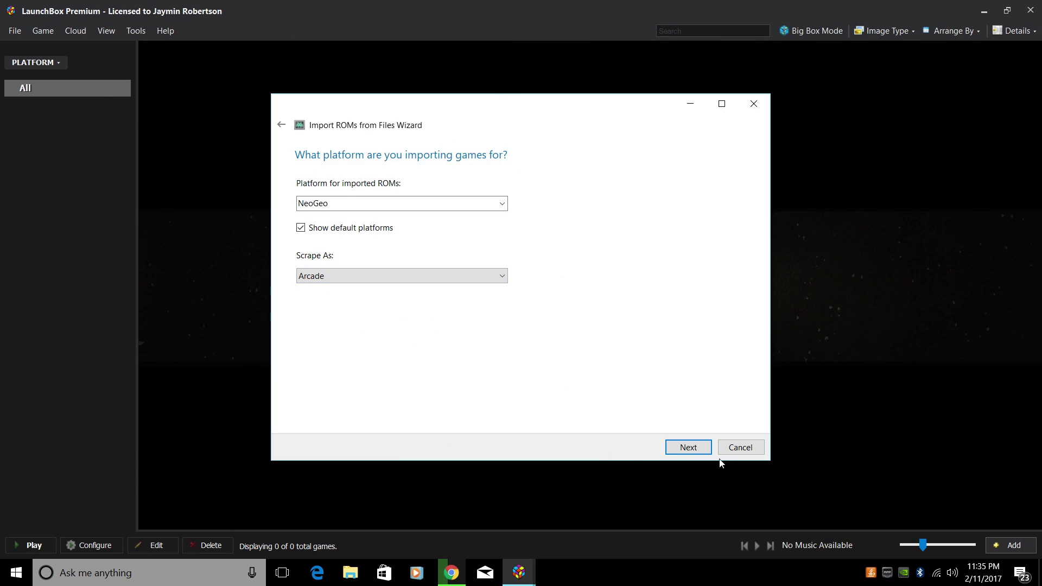
left_click(688, 448)
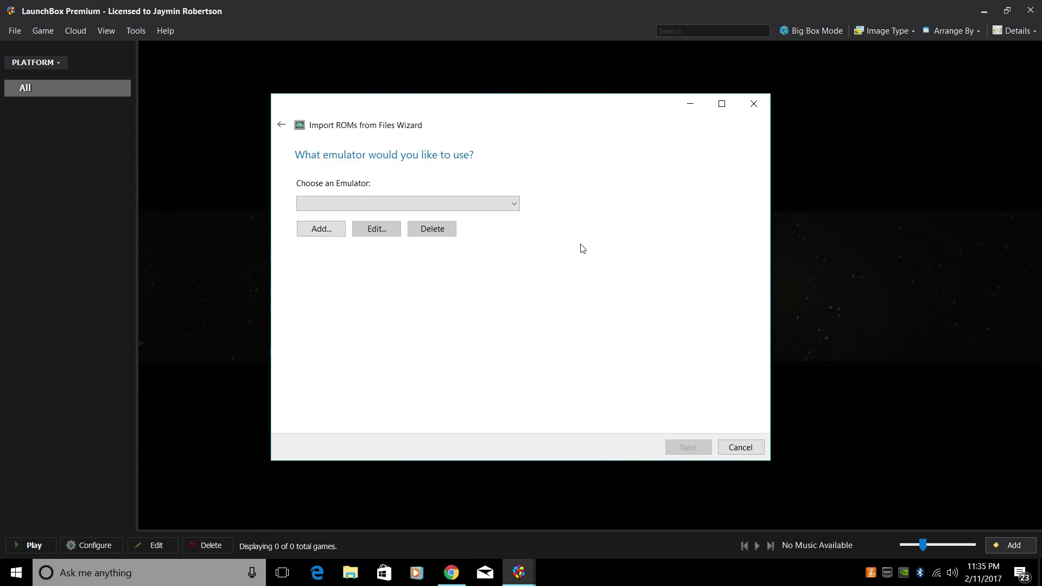
Add a new emulator for the import and name it NeoGeo.
left_click(321, 228)
left_click(385, 200)
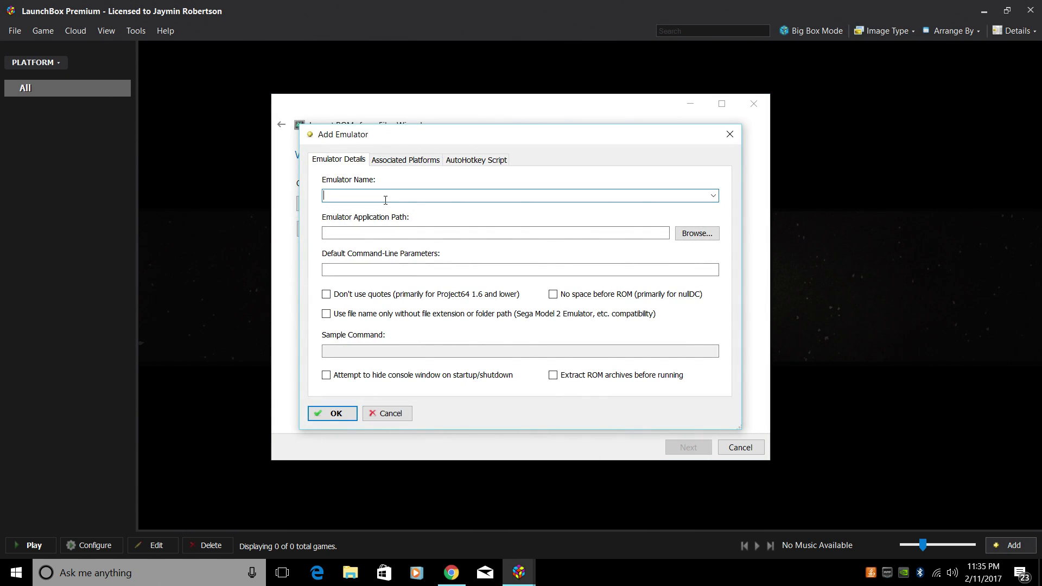
type("N")
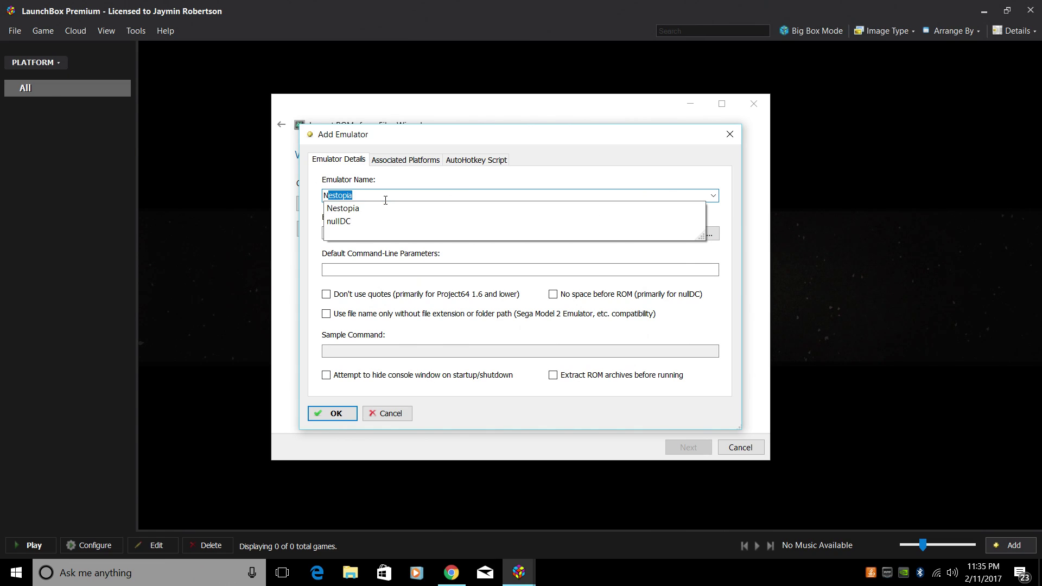
type("eoGeo")
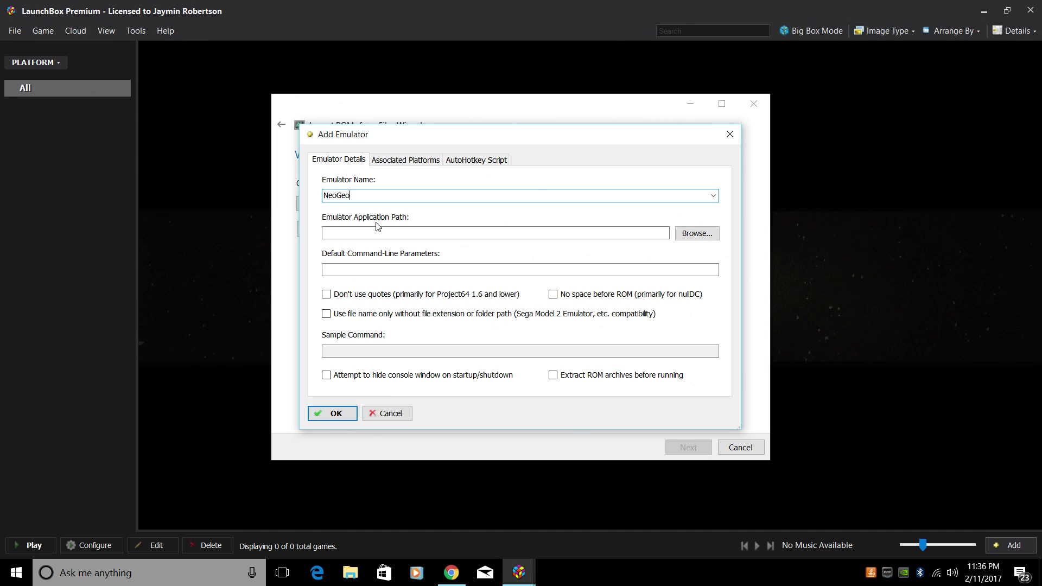
Set the emulator application path to retroarch.exe in Documents\Emulators\RetroArch.
left_click(688, 234)
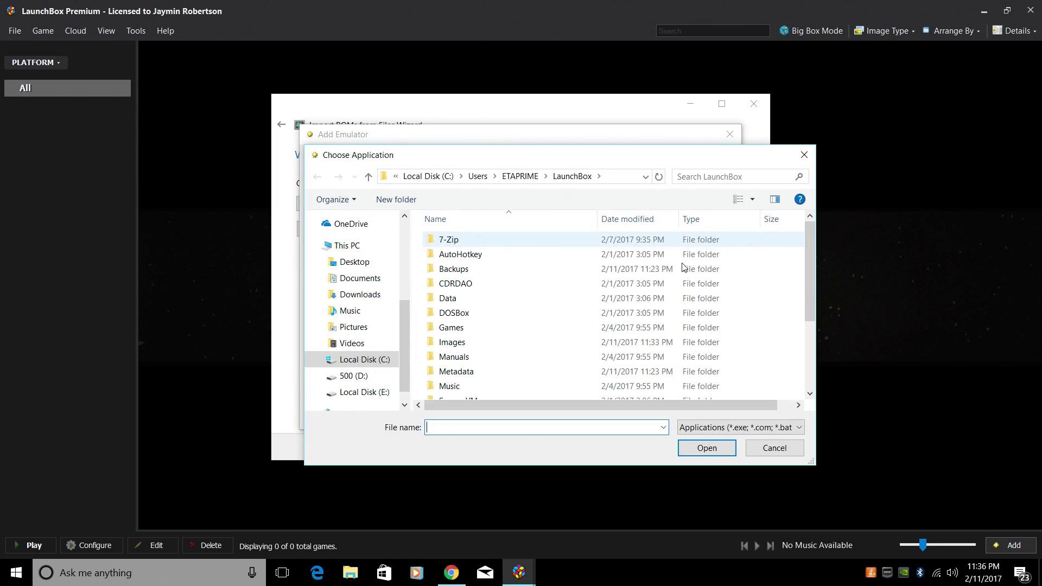
left_click(365, 278)
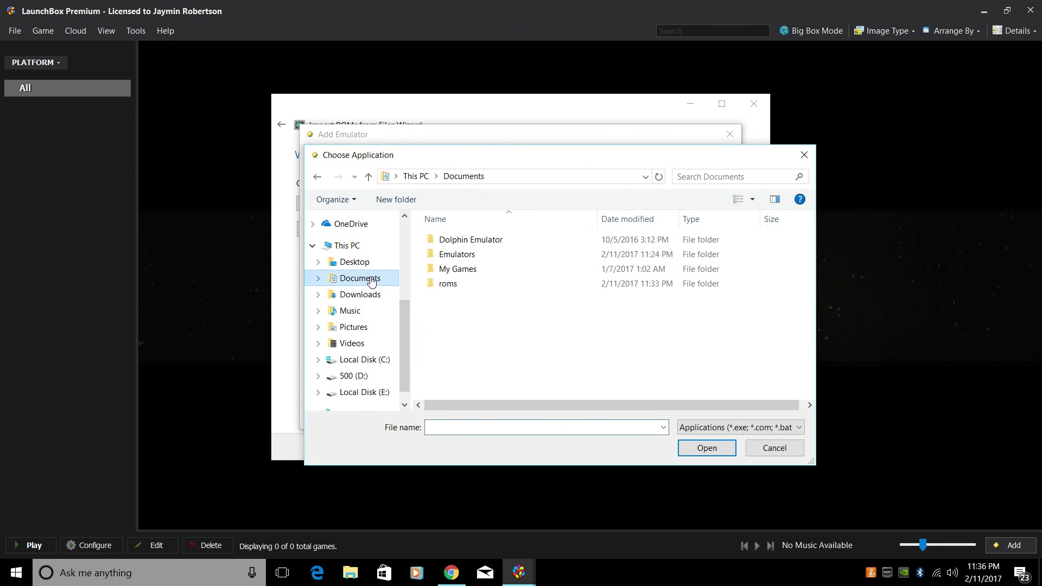
double_click(457, 259)
double_click(459, 244)
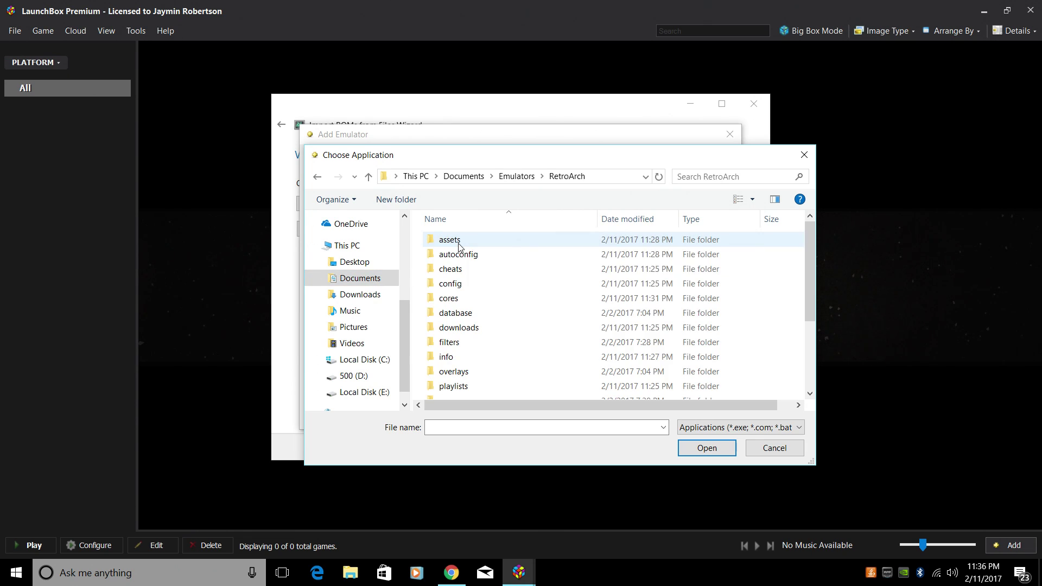
left_click_drag(808, 241, 805, 319)
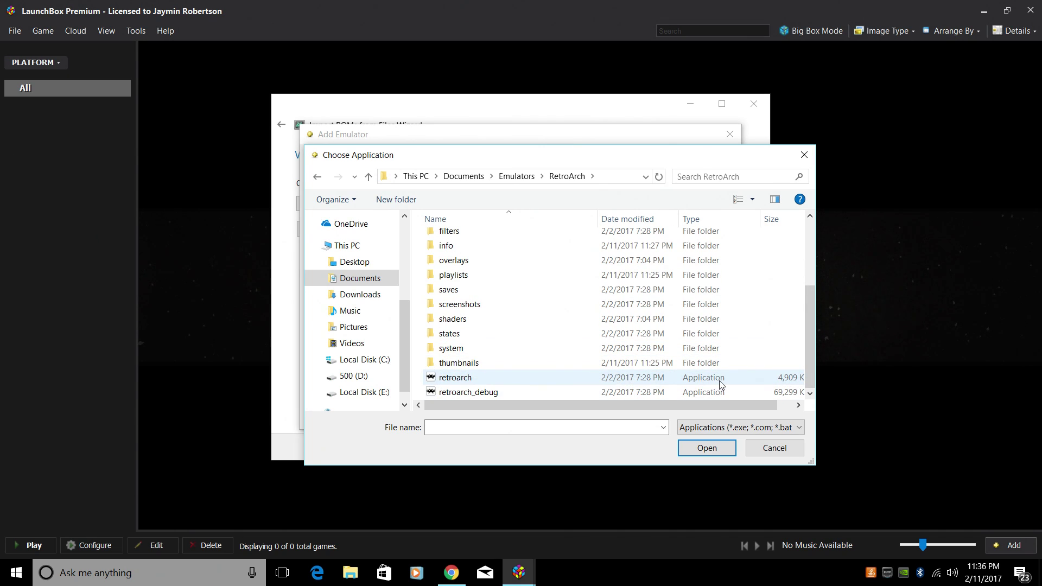
double_click(493, 379)
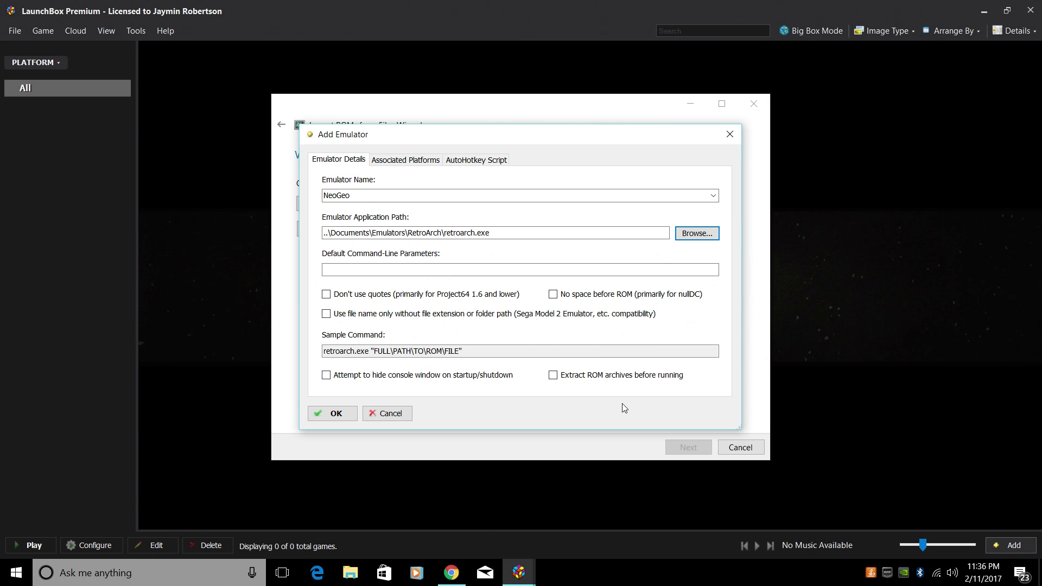
Add NeoGeo as an associated platform of the emulator and open its default command-line parameters for editing.
left_click(398, 161)
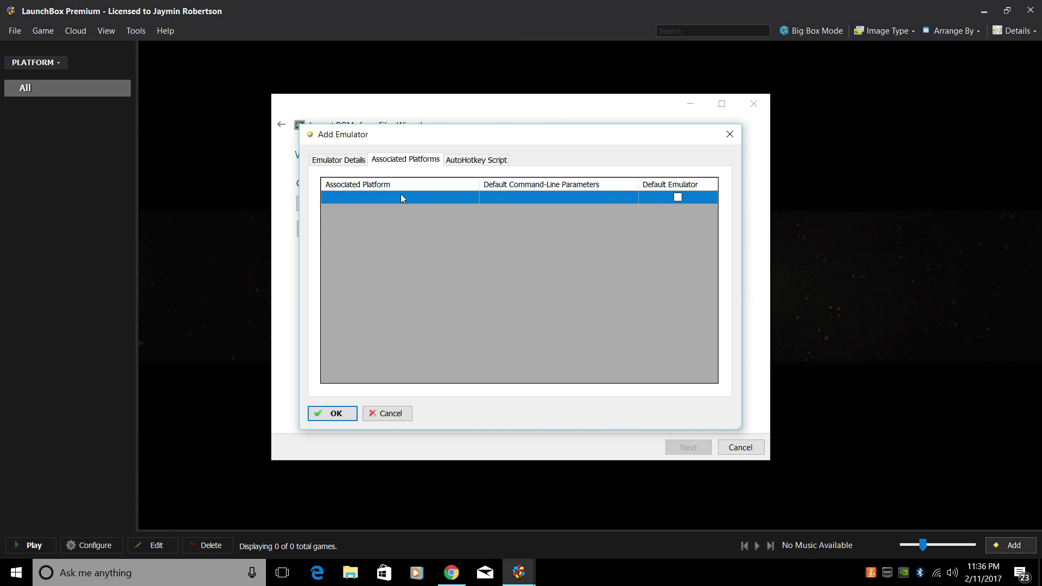
left_click(382, 197)
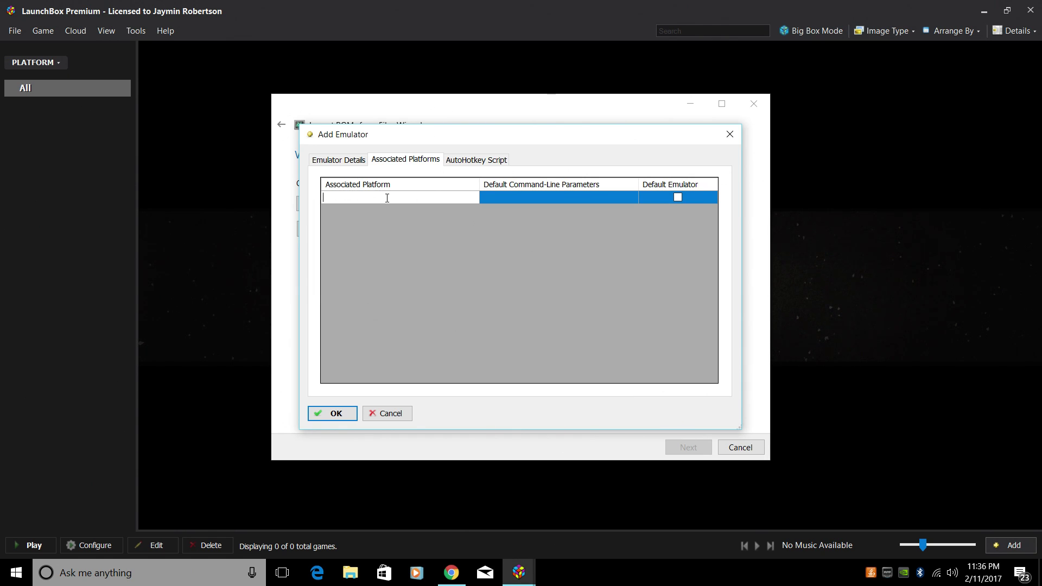
type("NeoGe")
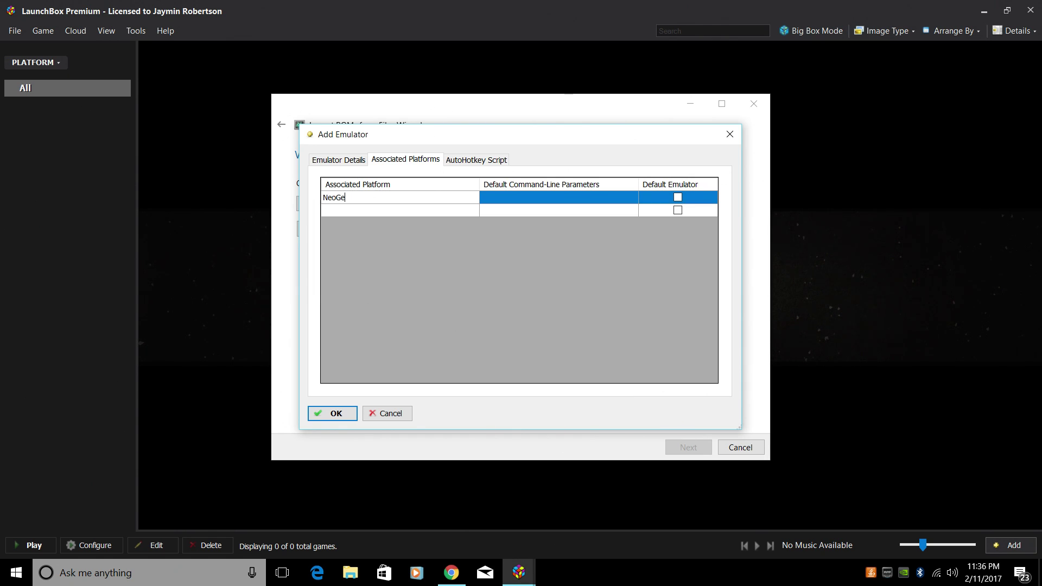
type("o")
left_click(521, 198)
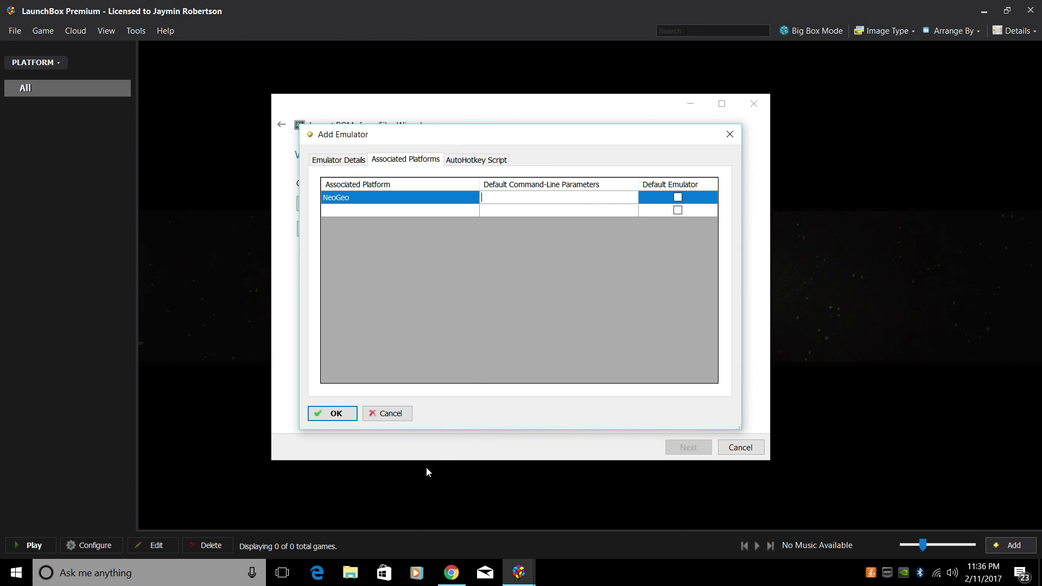
Open the Launchbox NeoGeo text document from the Desktop and copy its line -L "cores\fbalpha2012_neogeo_libretro.dll".
left_click(719, 112)
left_click(350, 573)
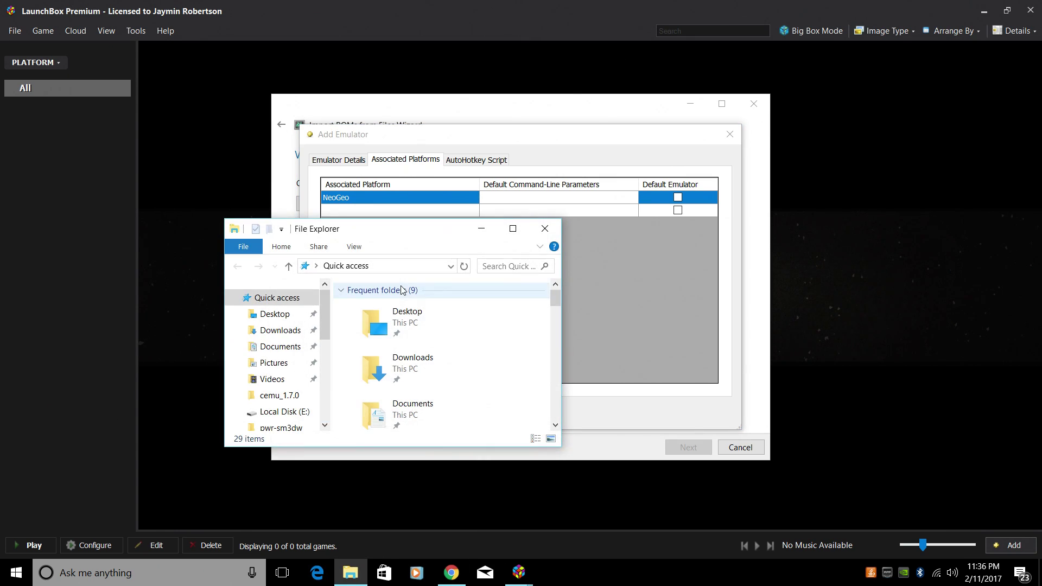
left_click_drag(426, 232, 699, 165)
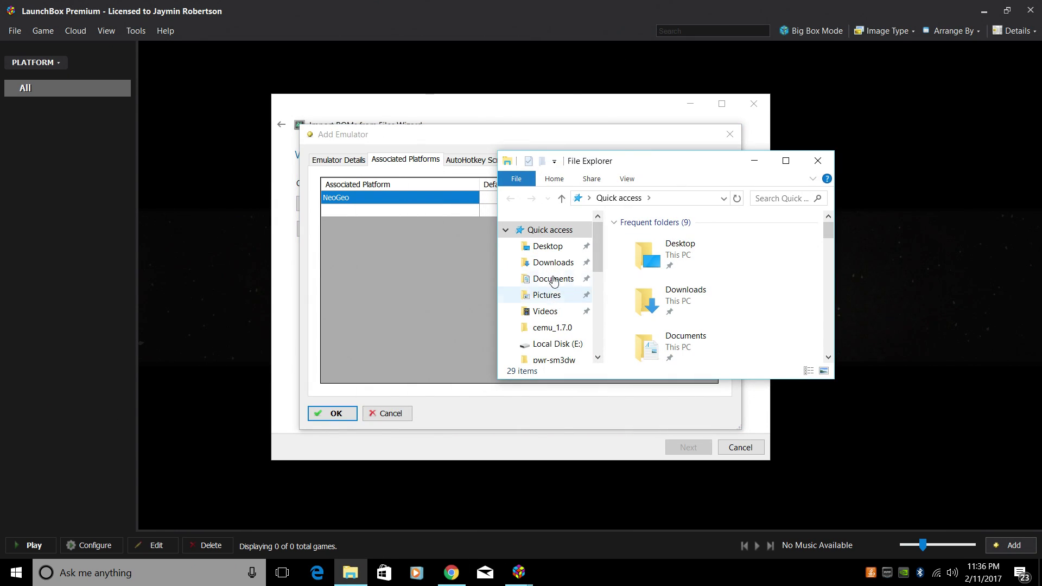
left_click(545, 247)
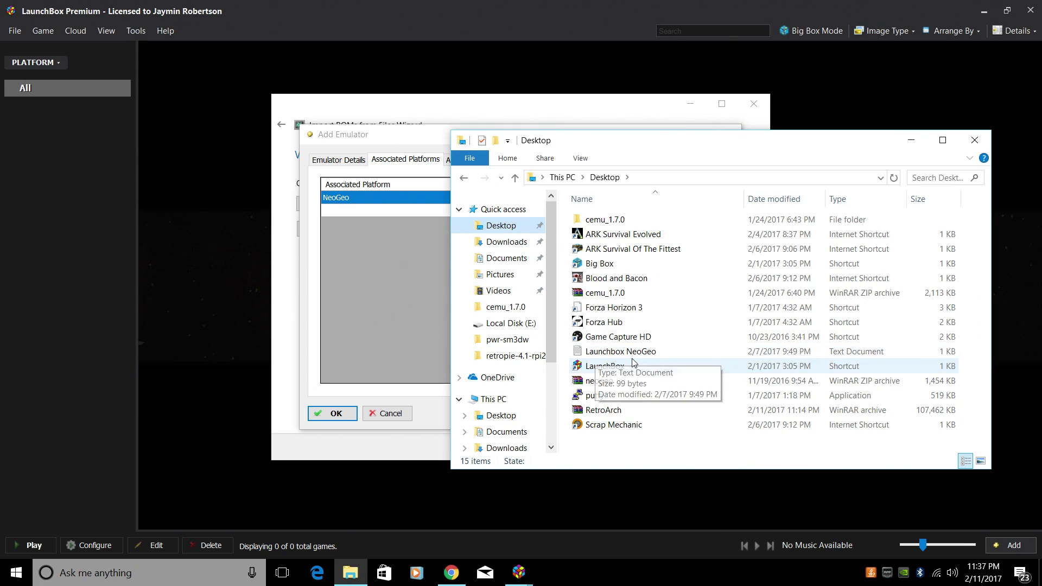
double_click(643, 355)
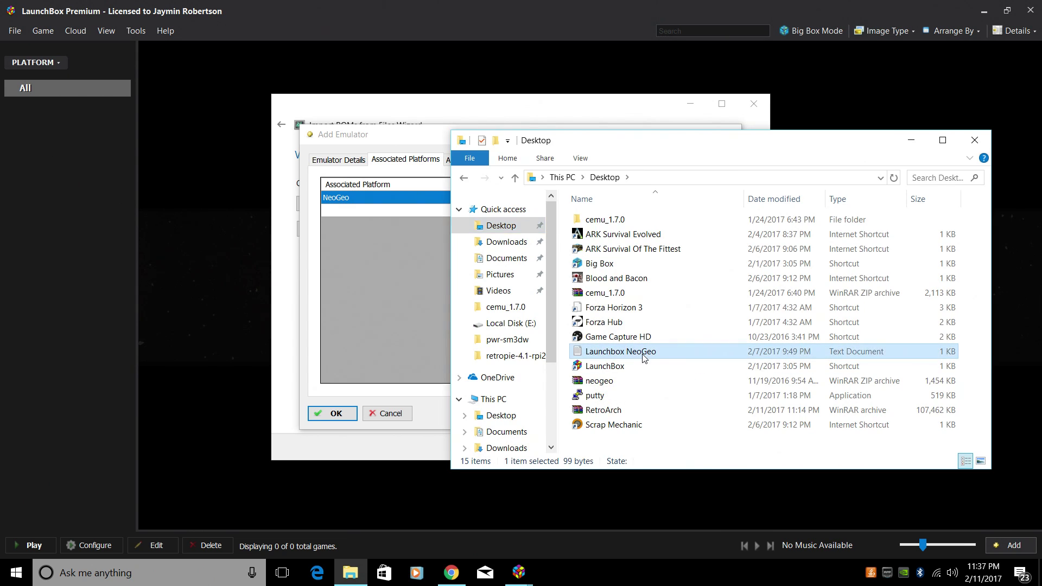
mouse_move(290, 116)
left_mouse_down()
mouse_move(51, 103)
mouse_move(52, 115)
mouse_move(290, 122)
left_mouse_up()
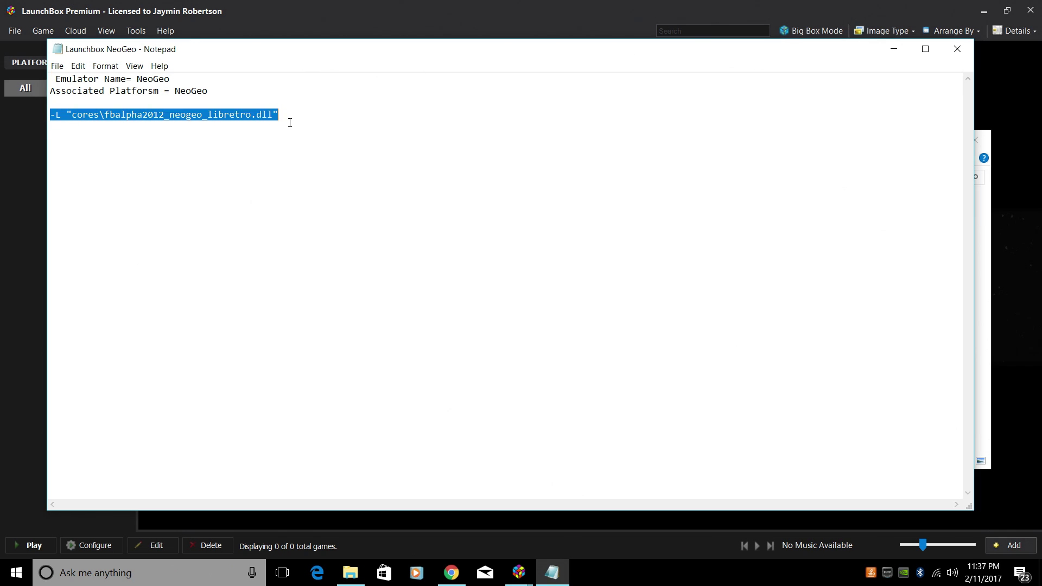
right_click(254, 116)
left_click(290, 153)
Back in LaunchBox, paste the copied core line as NeoGeo's command-line parameters, make this its default emulator and save the emulator.
left_click(417, 21)
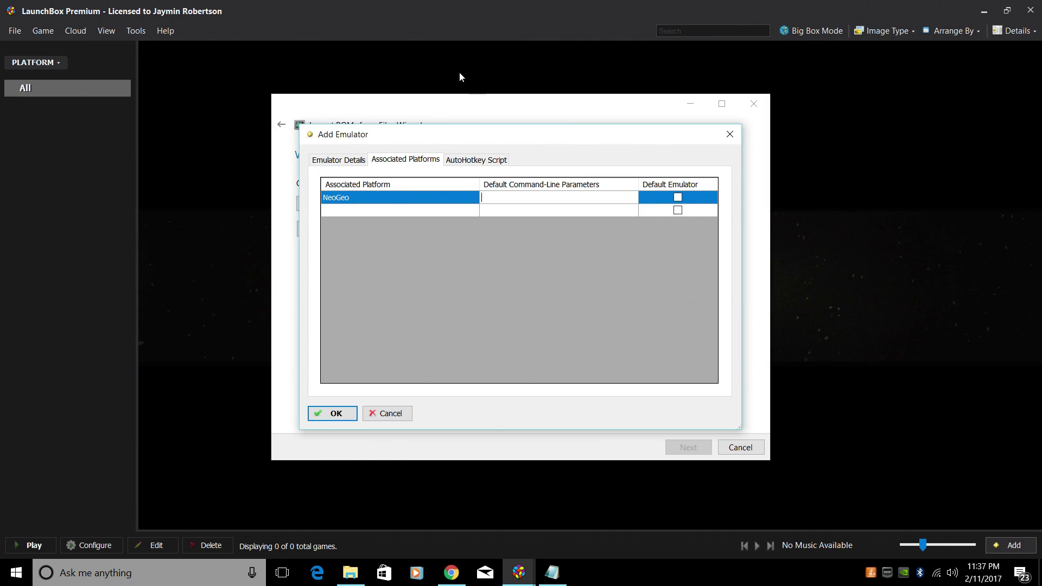
right_click(514, 194)
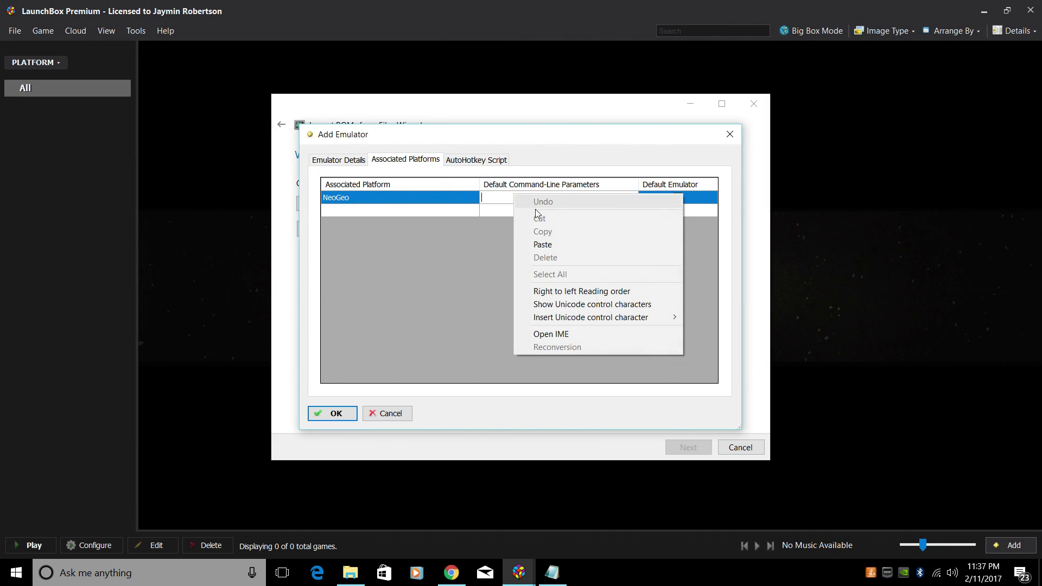
left_click(546, 243)
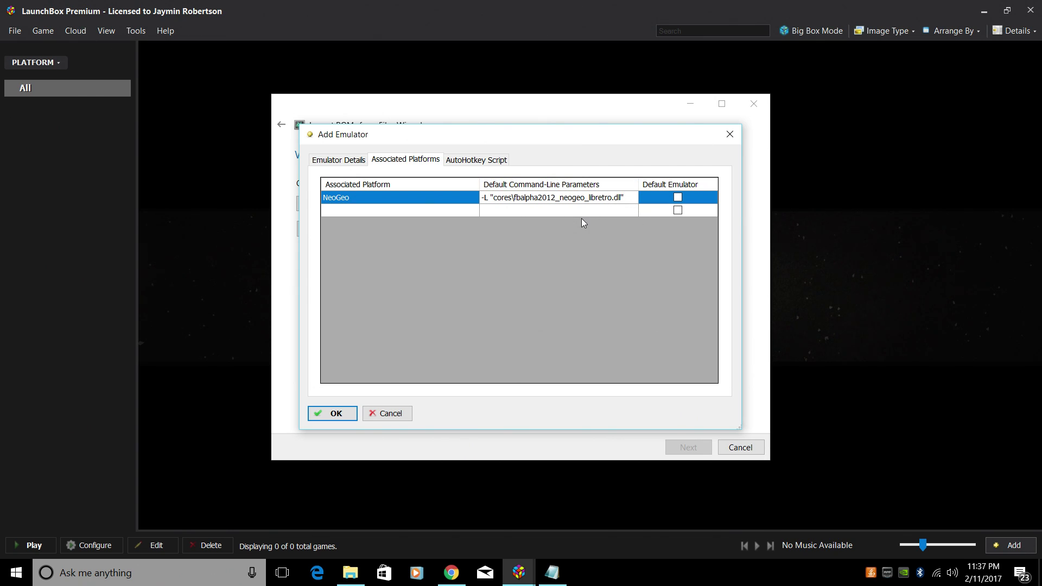
left_click(677, 198)
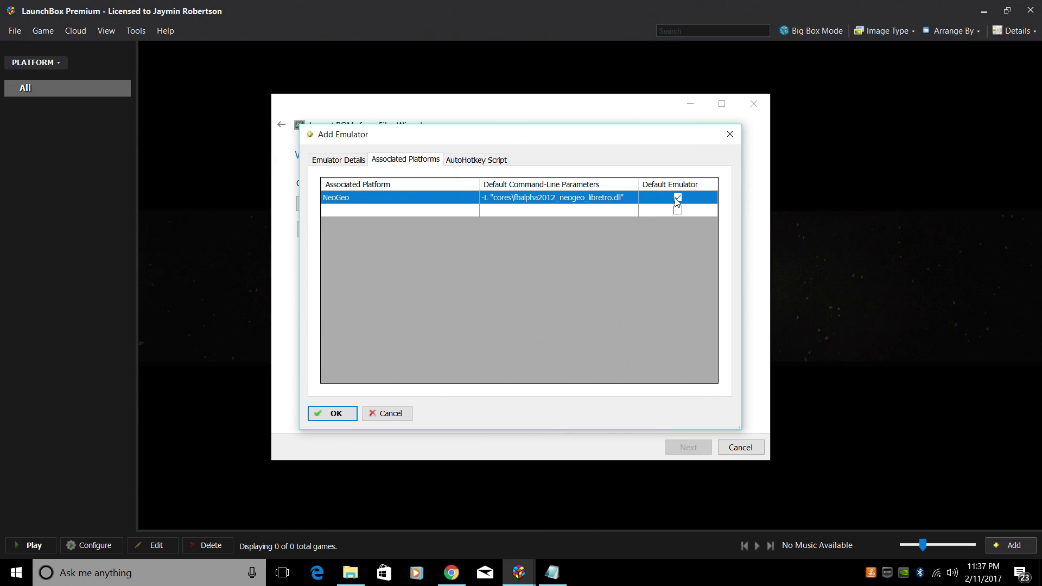
left_click(334, 413)
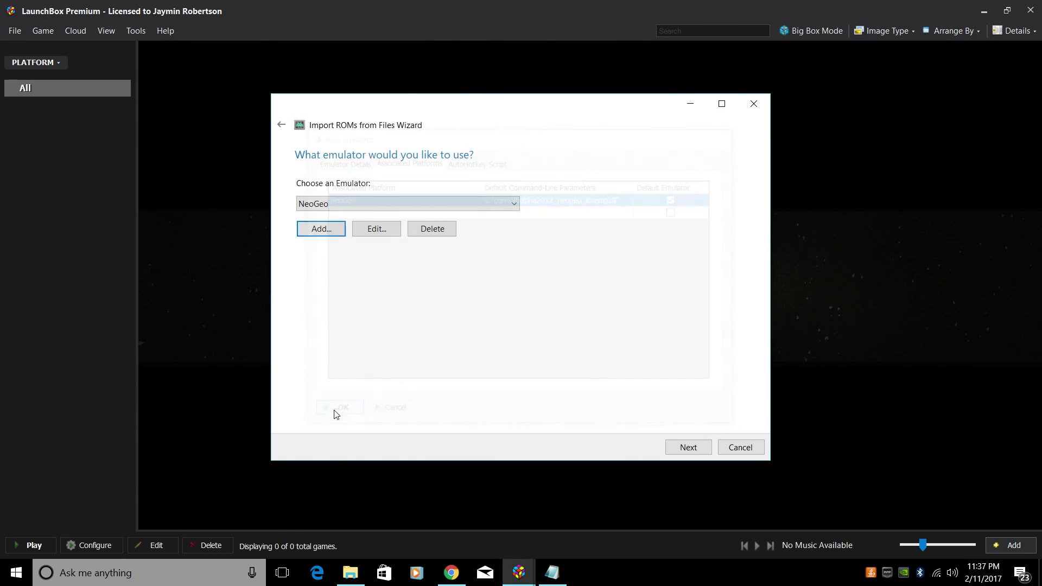
Continue with the NeoGeo emulator, use the files in their current location, and enable the Wikipedia metadata search.
left_click(698, 449)
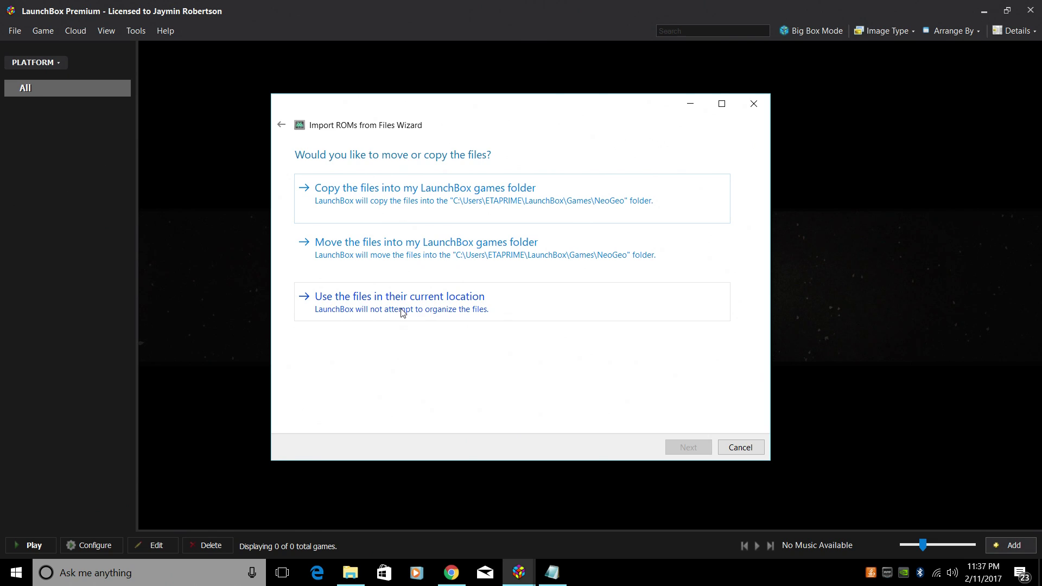
left_click(452, 310)
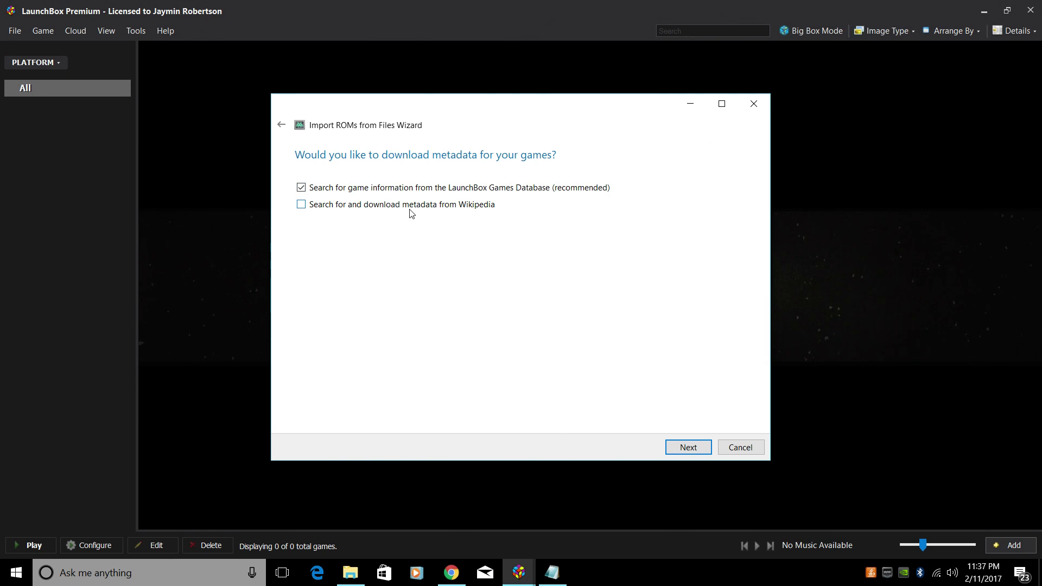
left_click(302, 205)
left_click(687, 446)
Accept all image types and all EmuMovies media types for download and continue to the custom options.
left_click_drag(738, 219, 660, 126)
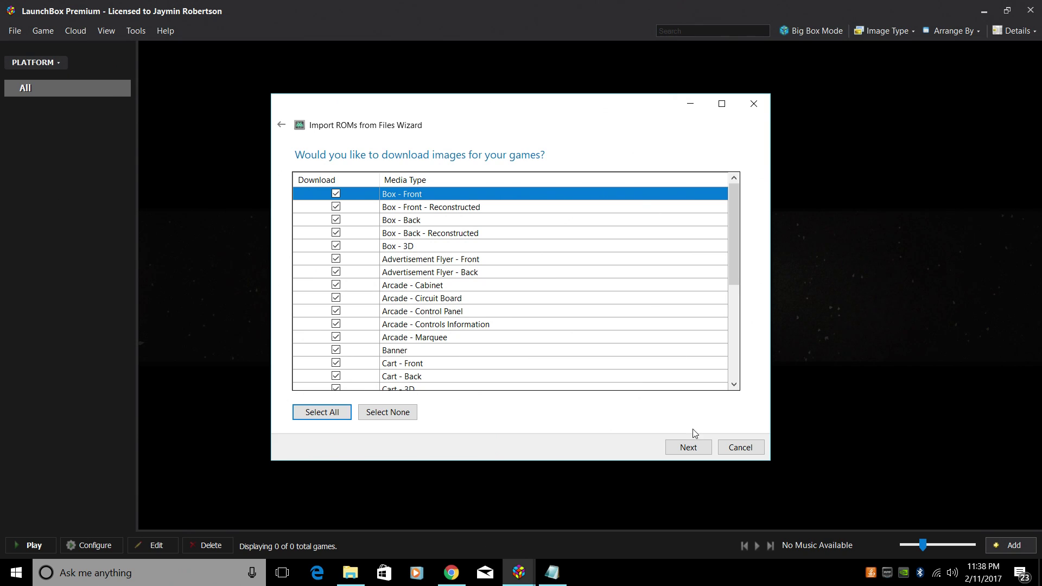
left_click(688, 447)
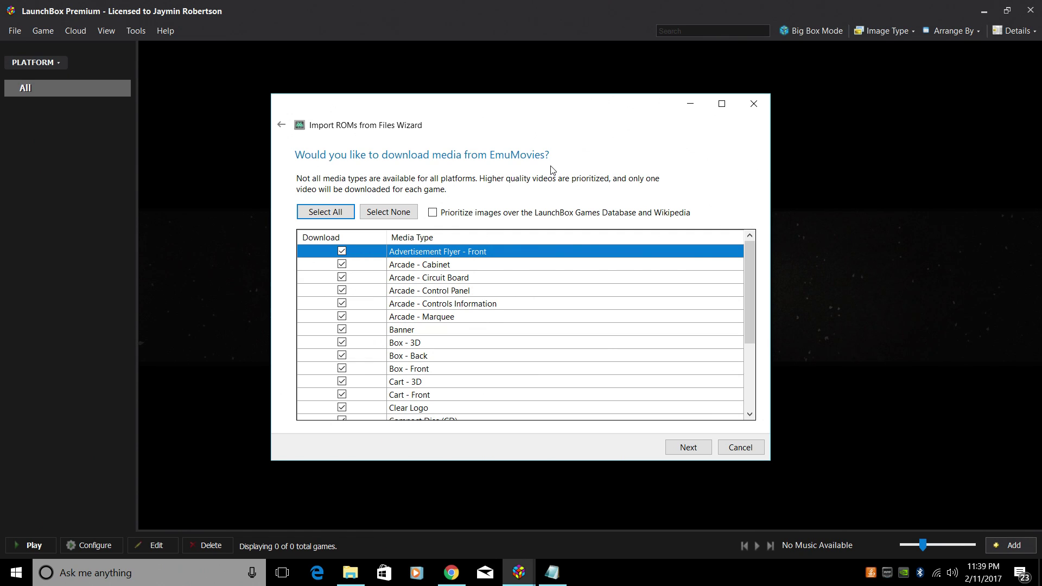
left_click(688, 447)
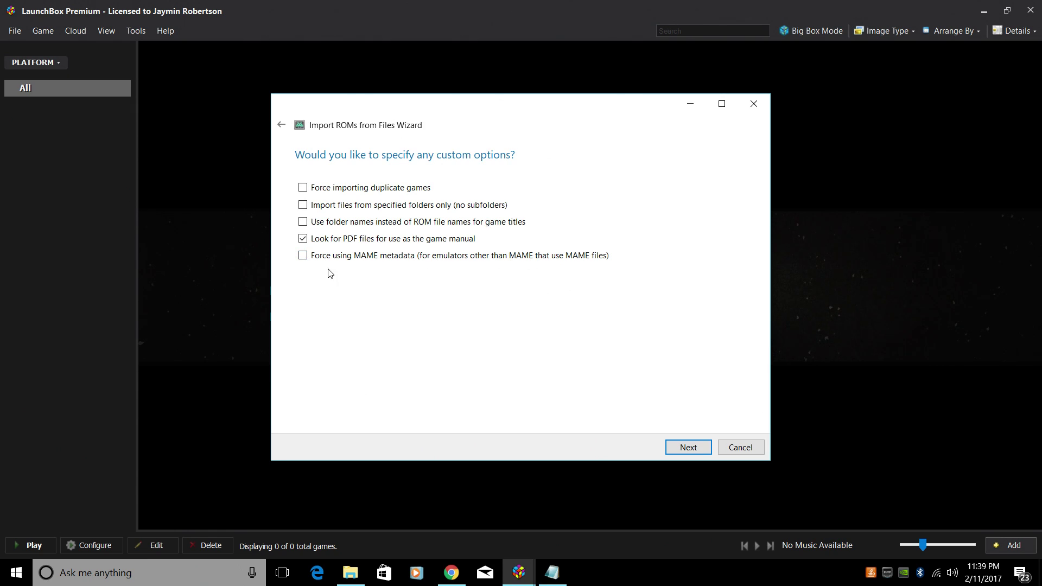
Force using MAME metadata and skip clones with North America as the prioritized region, continuing to the import review.
left_click(303, 256)
left_click(688, 447)
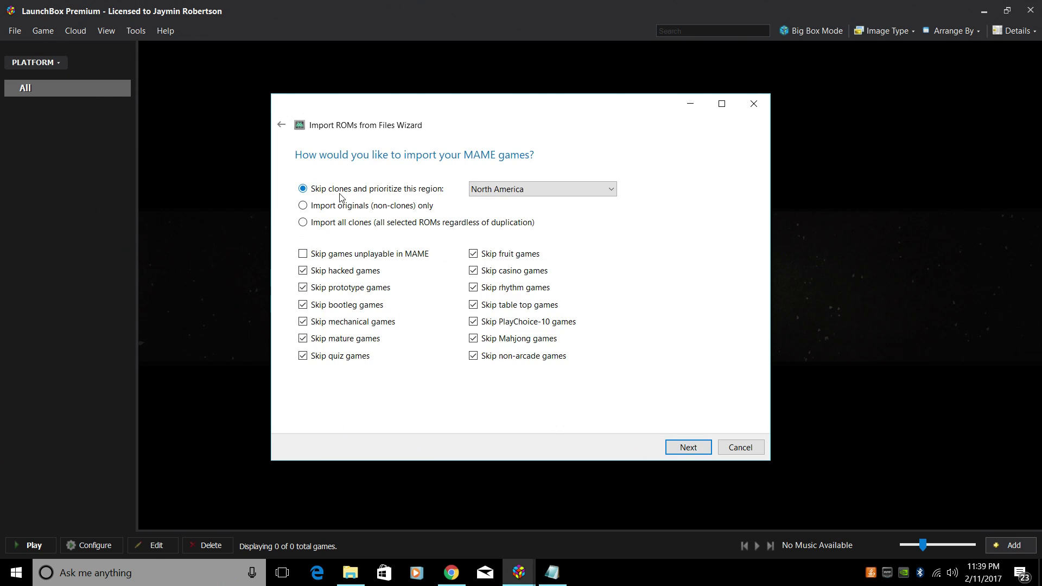
left_click(608, 190)
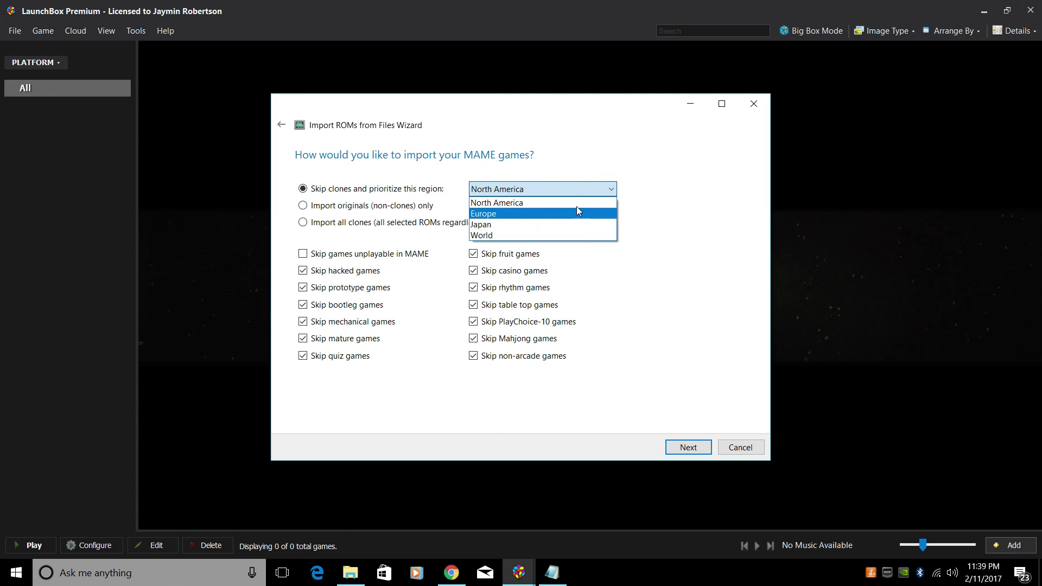
left_click(576, 202)
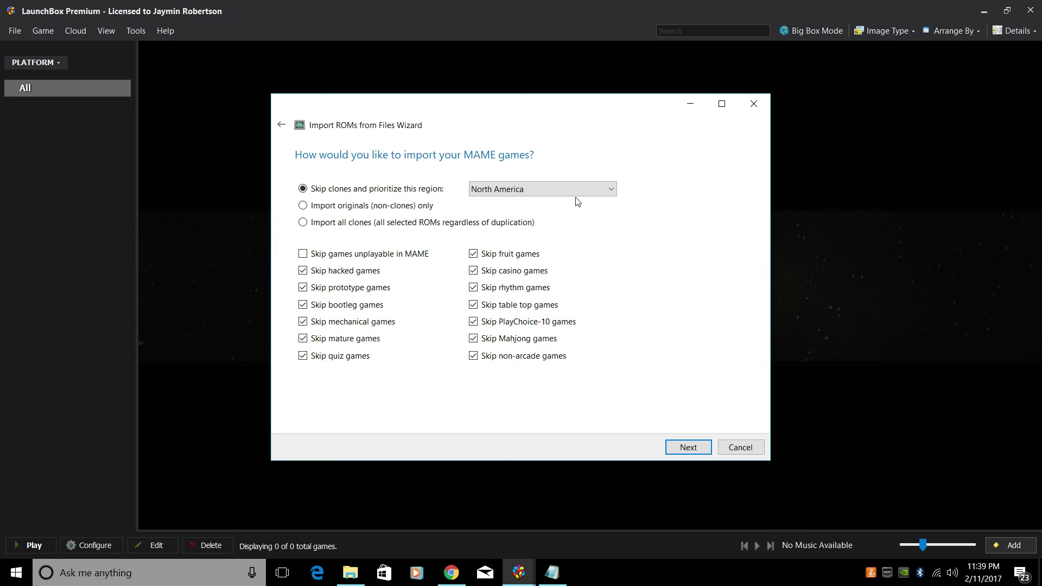
left_click(681, 441)
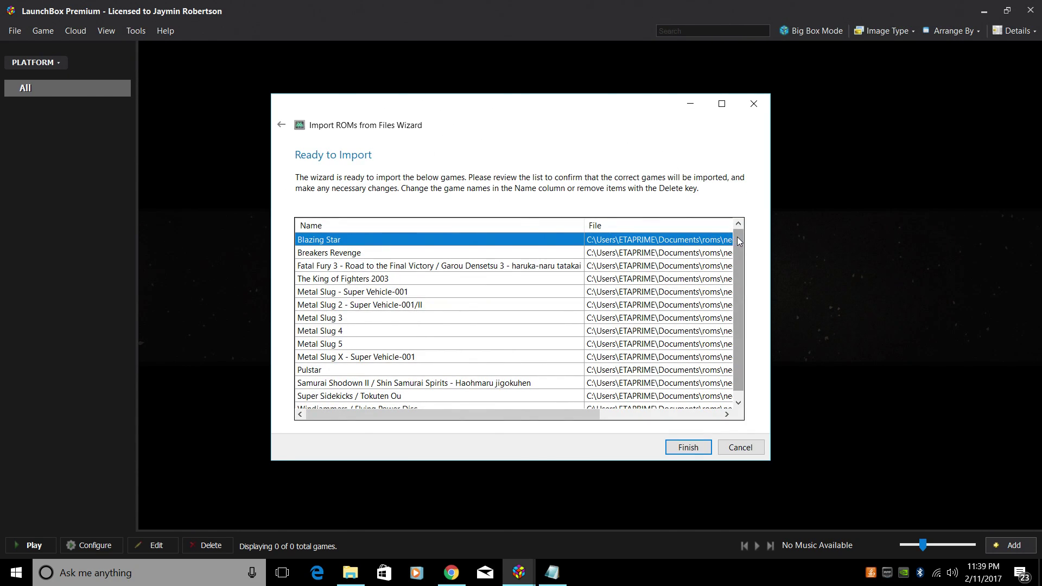
Review the Ready to Import game list, then finish the import and dismiss the completion message.
key("Delete")
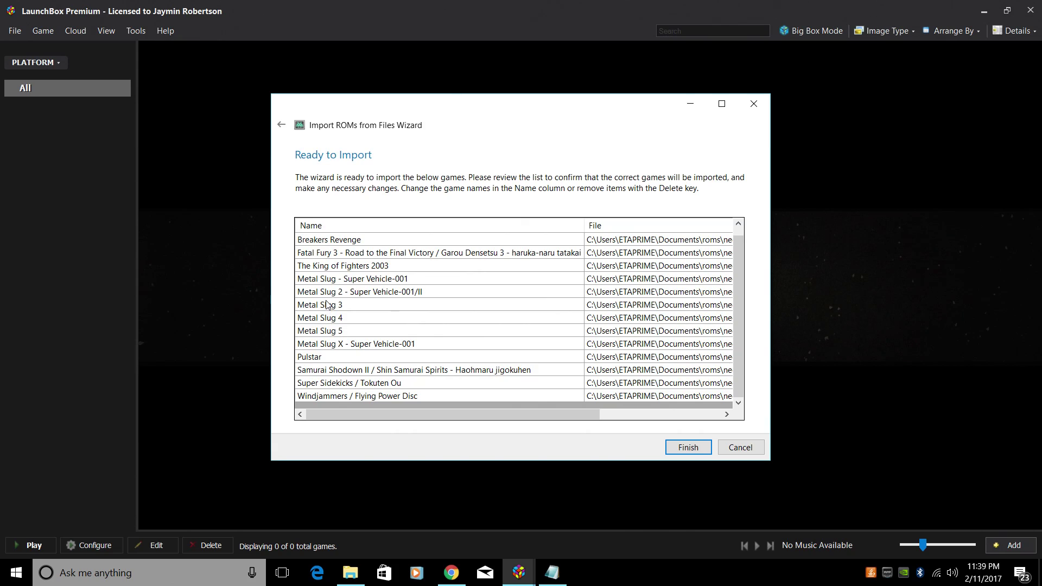
key("ctrl+z")
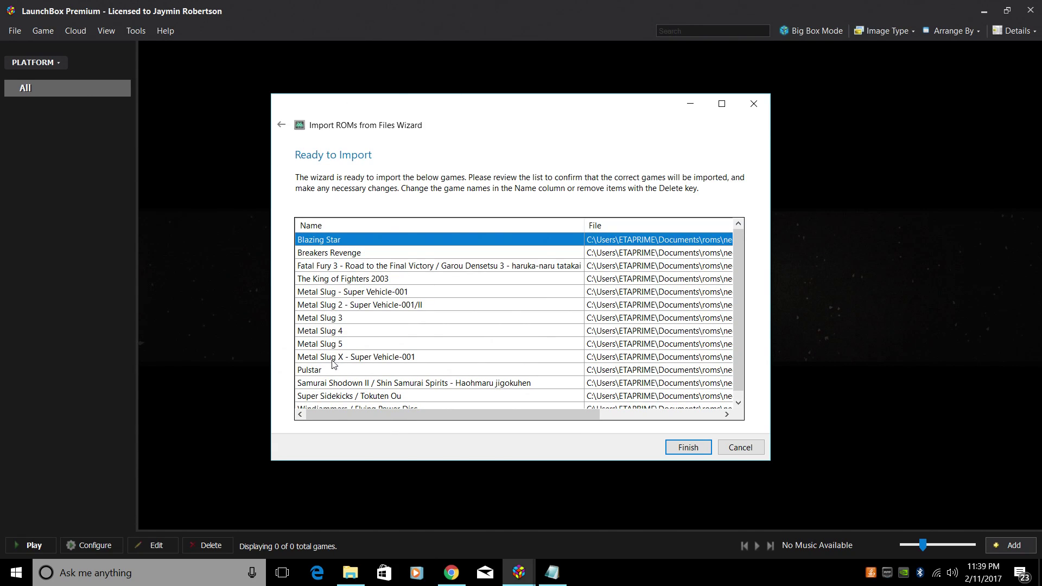
key("Delete")
key("ctrl+z")
key("Delete")
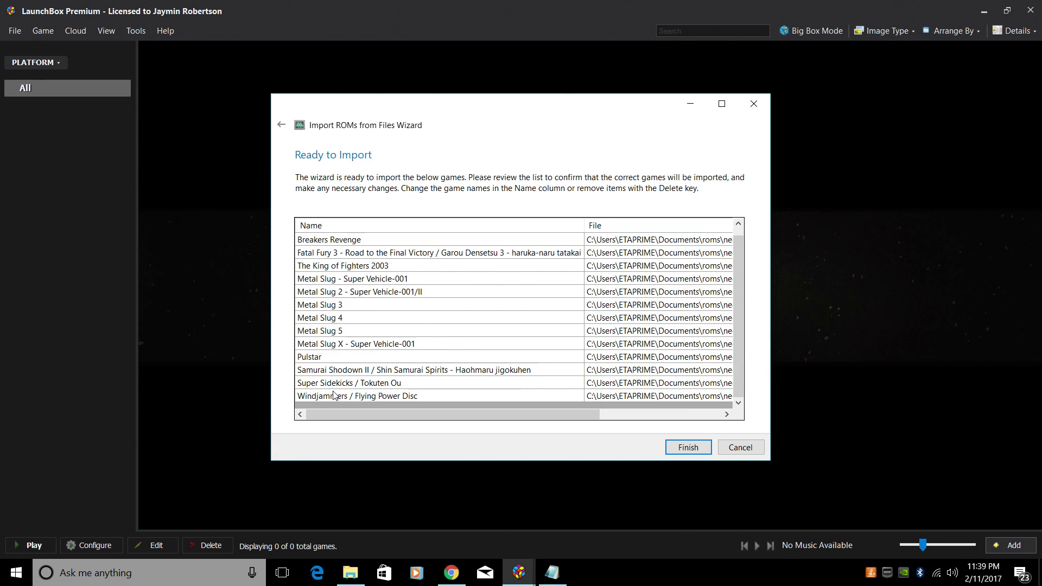
left_click(685, 446)
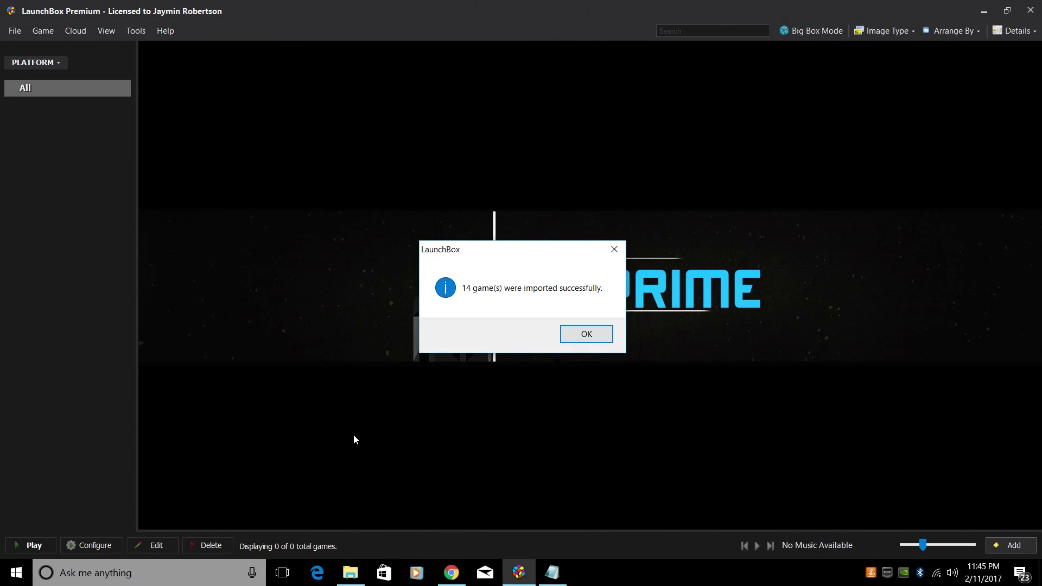
left_click(586, 334)
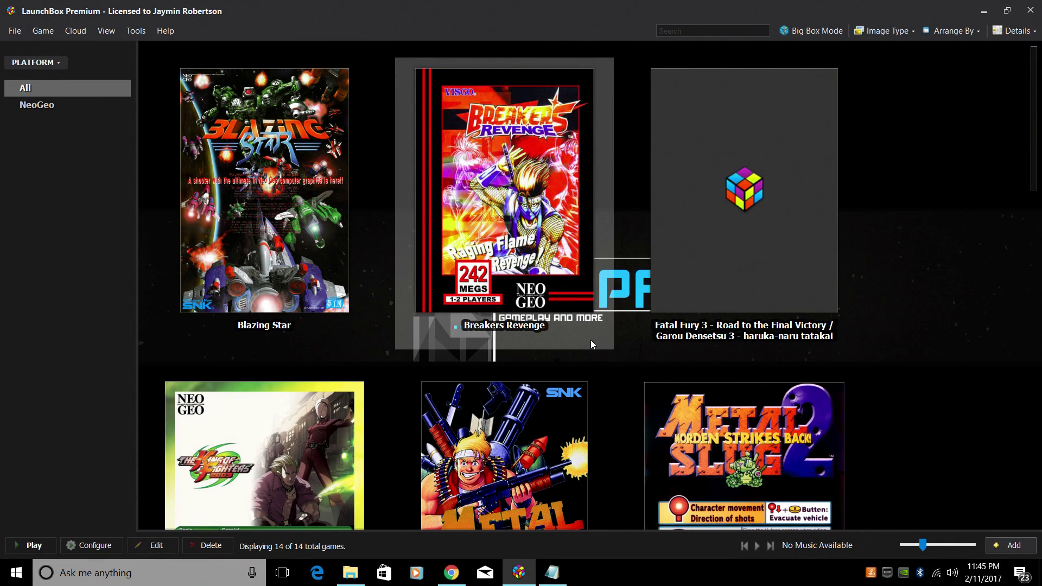
Browse the imported Neo Geo games and their artwork in the library.
scroll(629, 408, "down", 10)
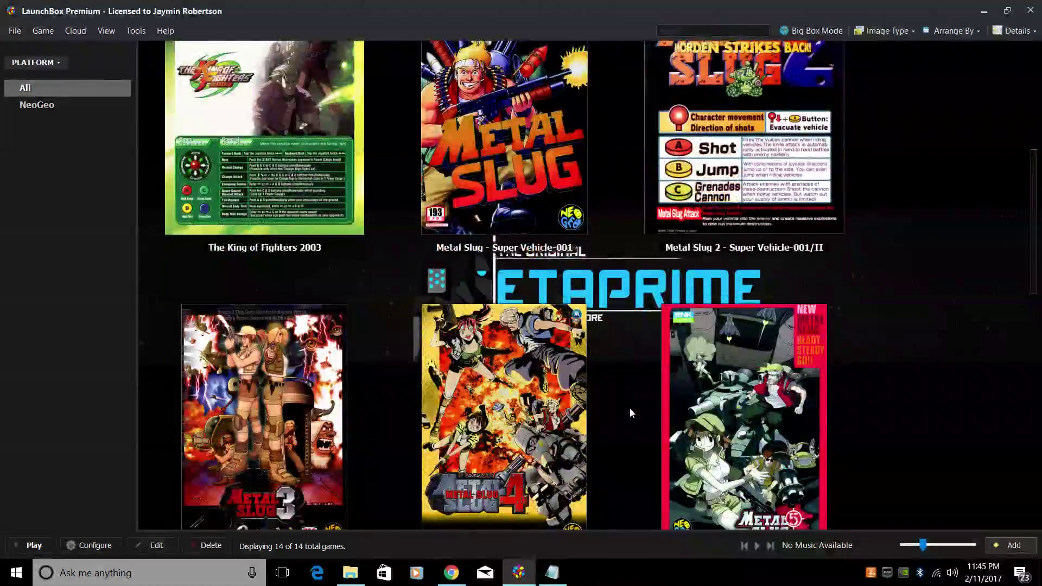
scroll(630, 408, "up", 5)
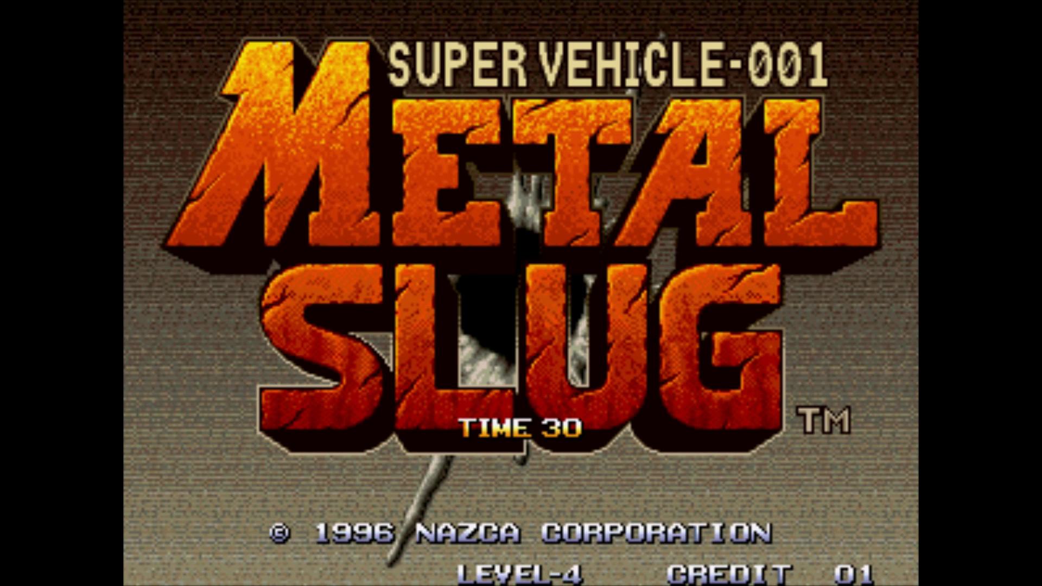
Insert another credit in Metal Slug, start a one-player game and skip the How to Play demonstration.
key("5")
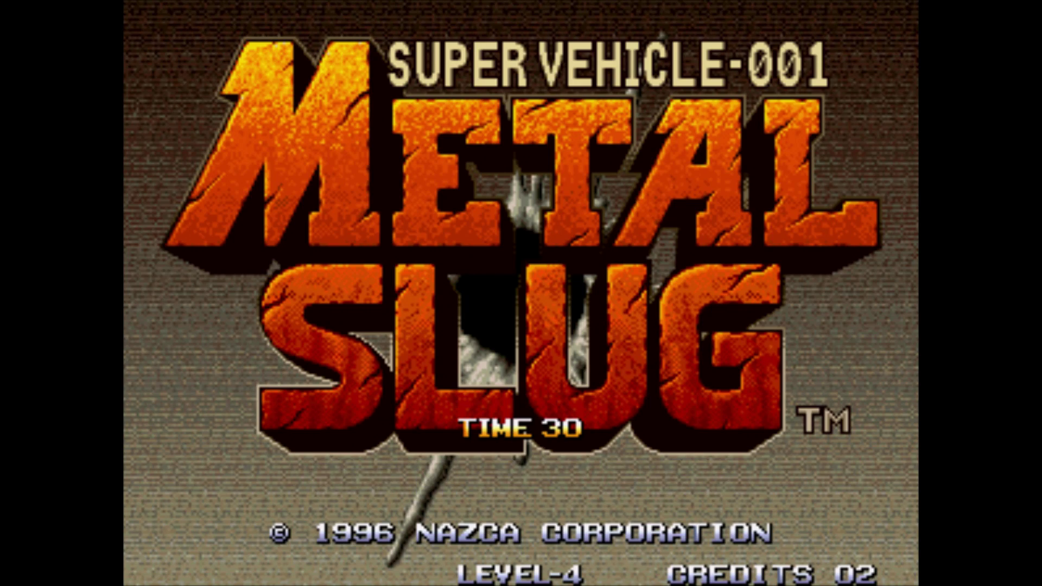
key("1")
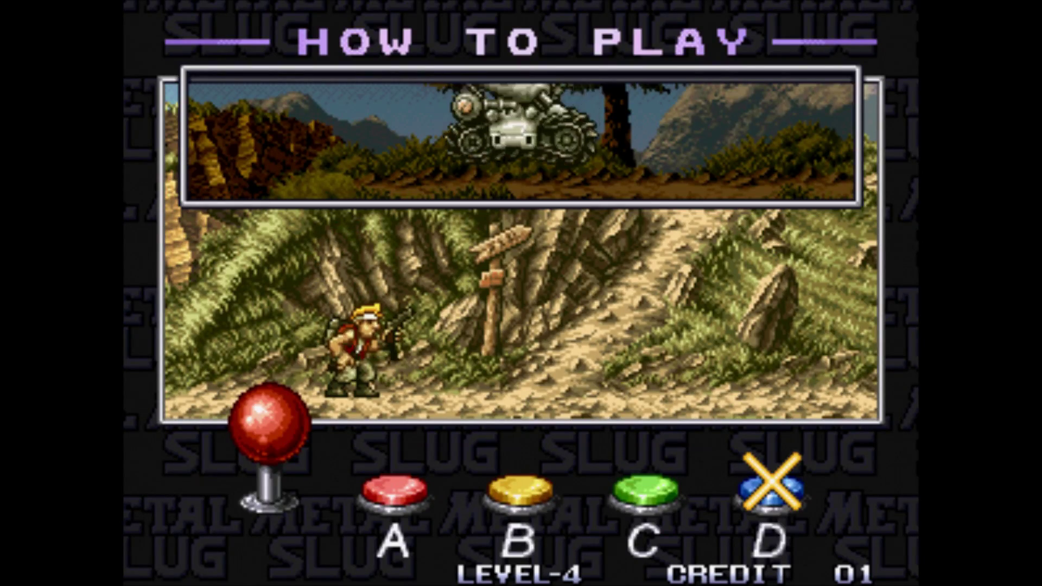
key("1")
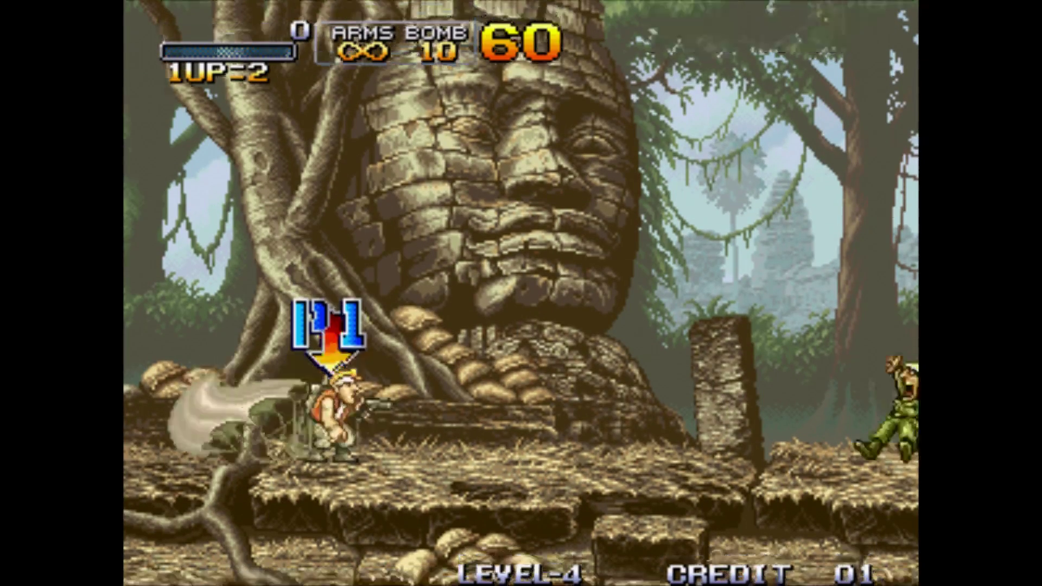
Advance through the first Metal Slug jungle area, throwing a grenade and shooting the enemy soldiers up to the wooden bridge.
key("Right")
key("Right")
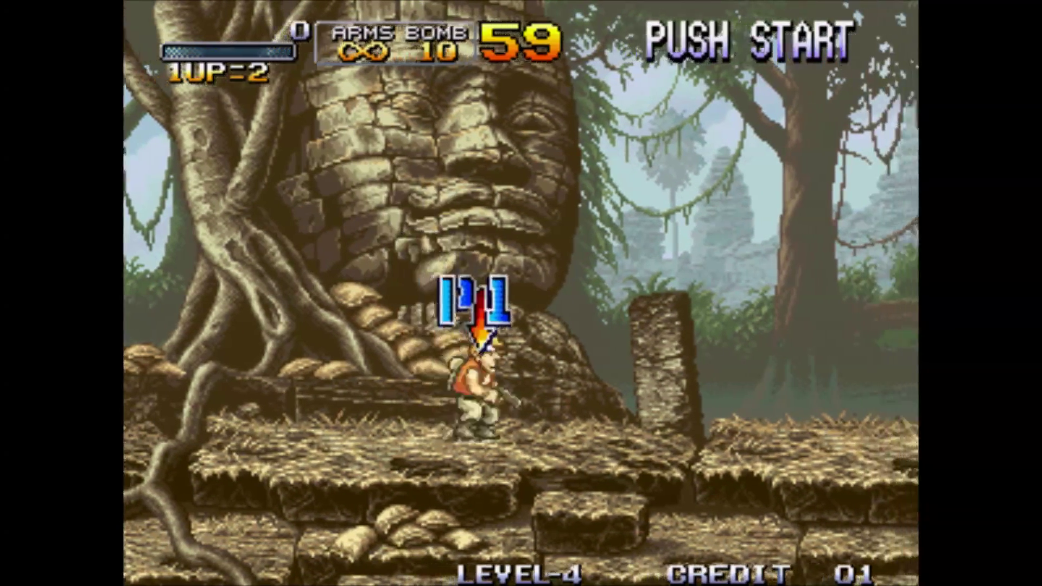
key("space")
key("Right")
key("ctrl")
key("ctrl")
key("ctrl")
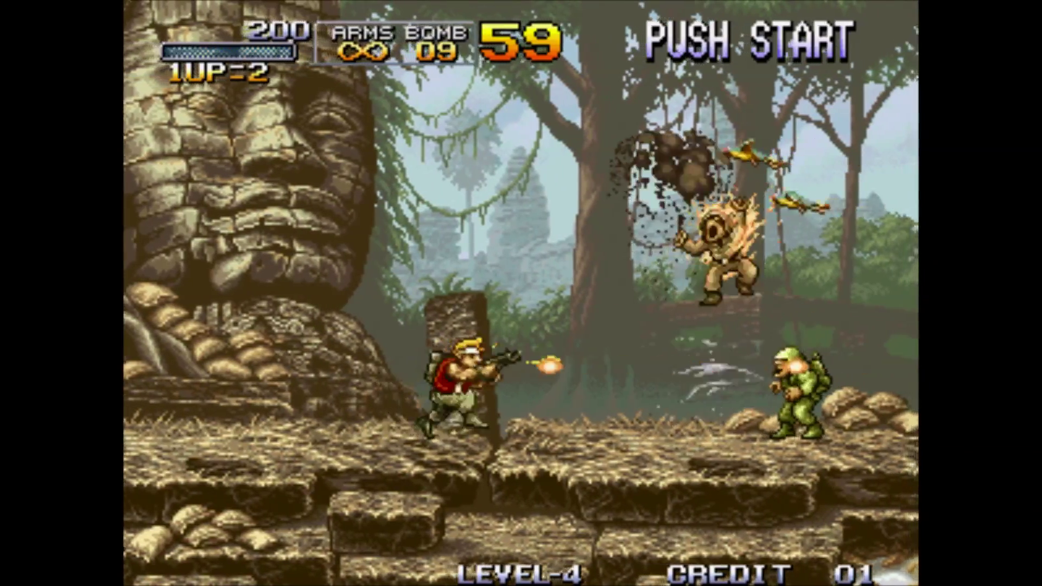
key("Right")
key("ctrl")
key("ctrl")
key("ctrl")
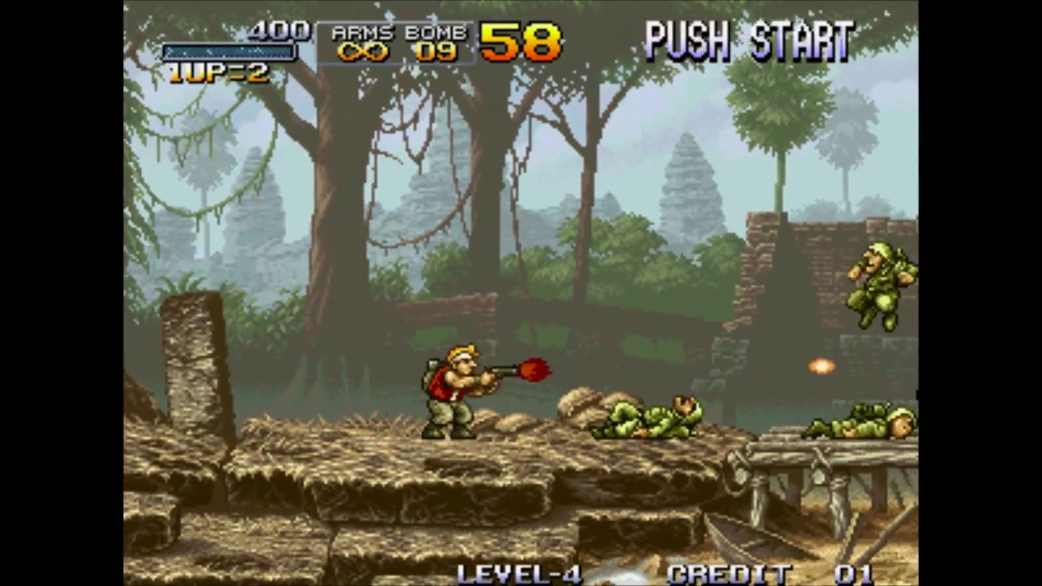
key("Right")
key("ctrl")
key("ctrl")
key("ctrl")
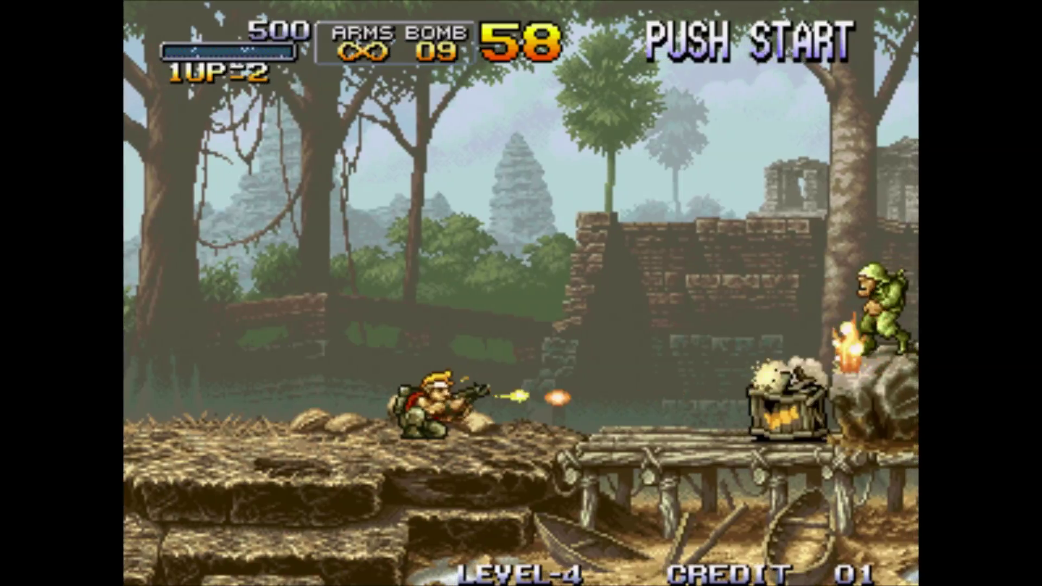
Collect the H weapon, jump over the boulder and shoot the soldiers beyond the bridge, then exit Metal Slug to the library.
key("Right")
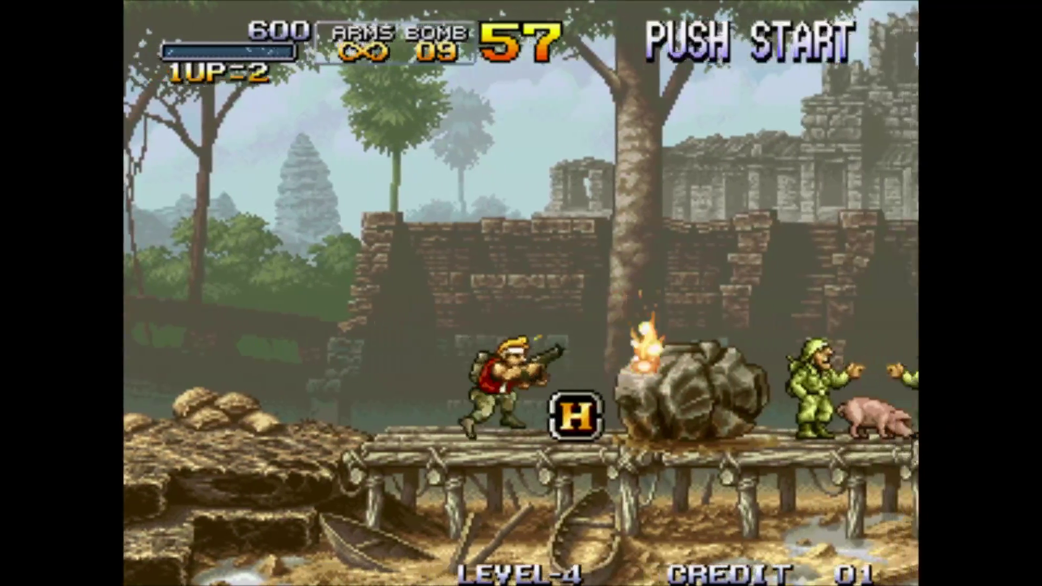
key("alt")
key("ctrl")
key("ctrl")
key("ctrl")
key("Right")
key("alt")
key("ctrl")
key("ctrl")
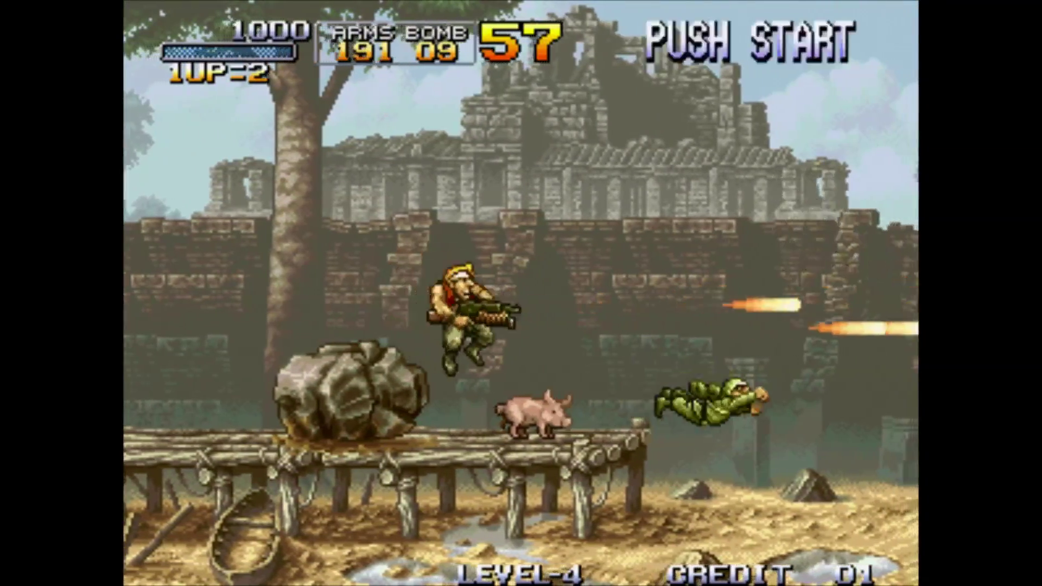
key("ctrl")
key("ctrl")
key("Right")
key("ctrl")
key("ctrl")
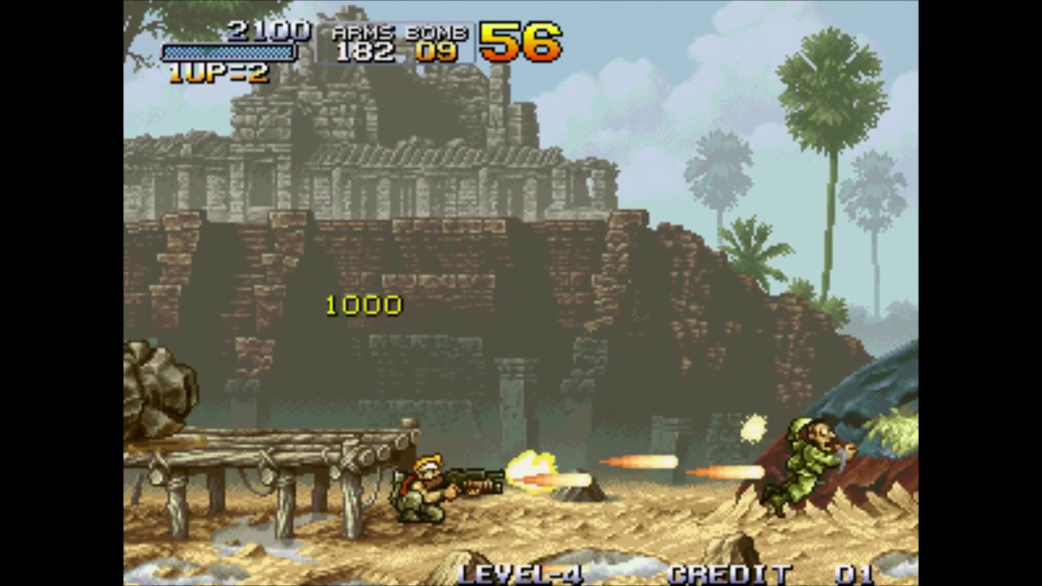
key("ctrl")
key("Escape")
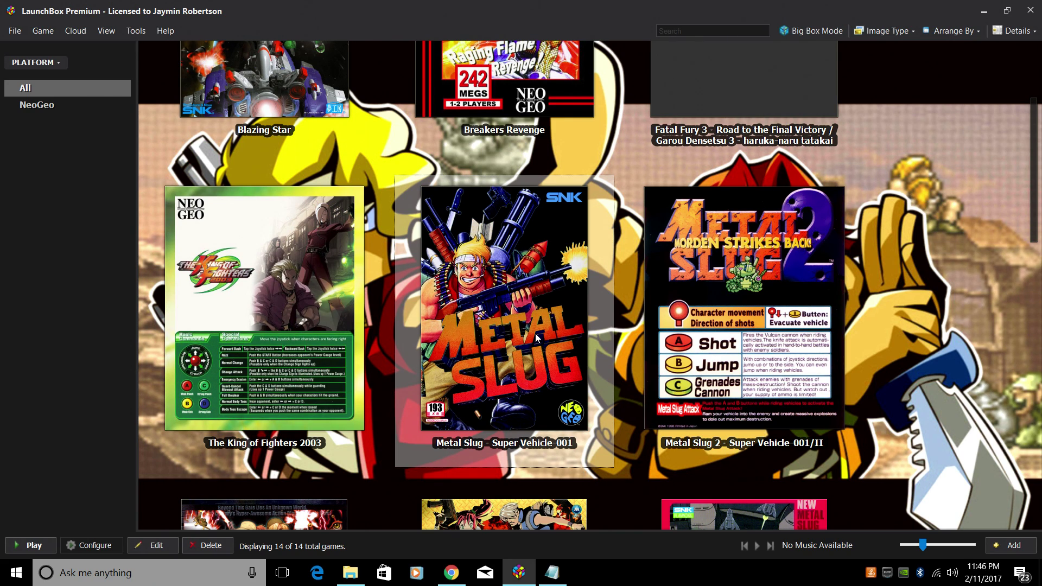
Open the LaunchBox options and review the gamepad device selection and its button mappings.
left_click(133, 31)
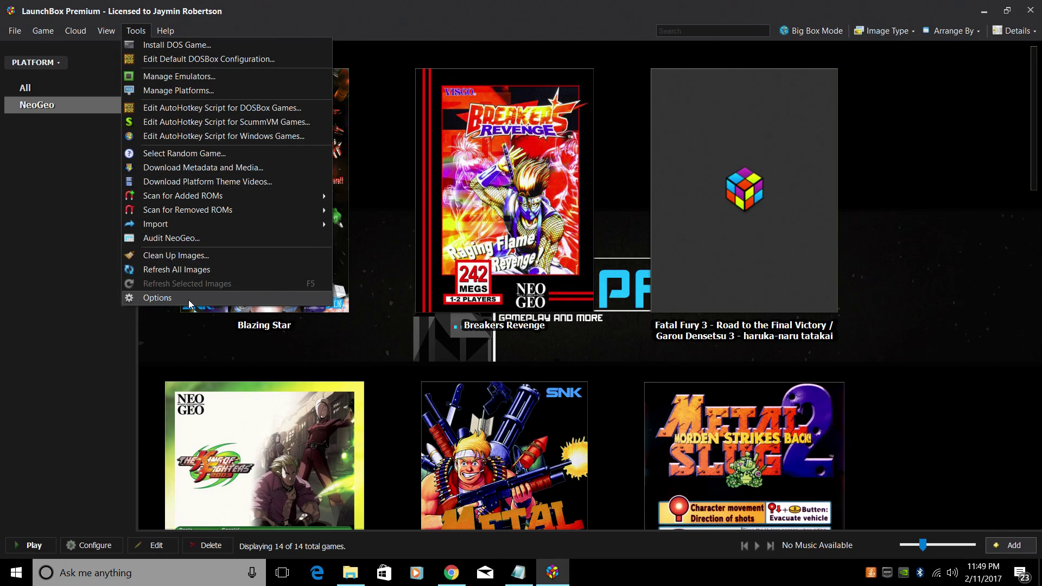
left_click(187, 298)
scroll(377, 331, "down", 3)
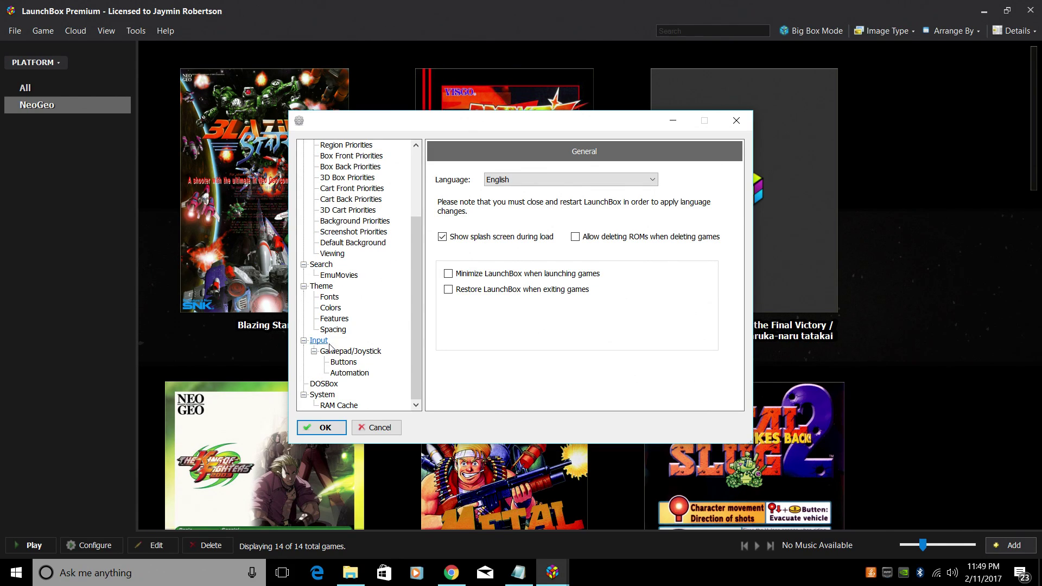
left_click(349, 352)
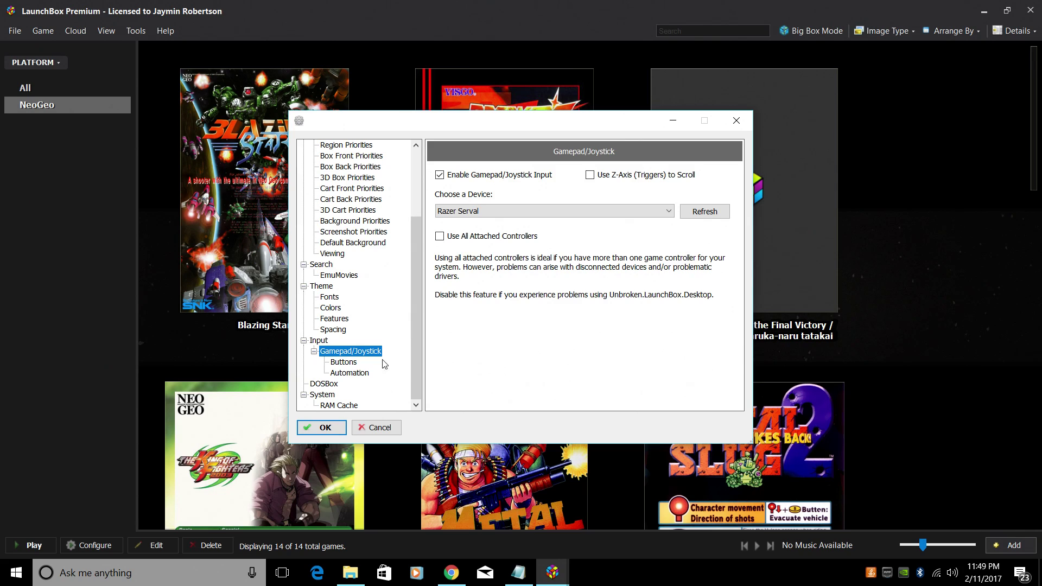
left_click(344, 364)
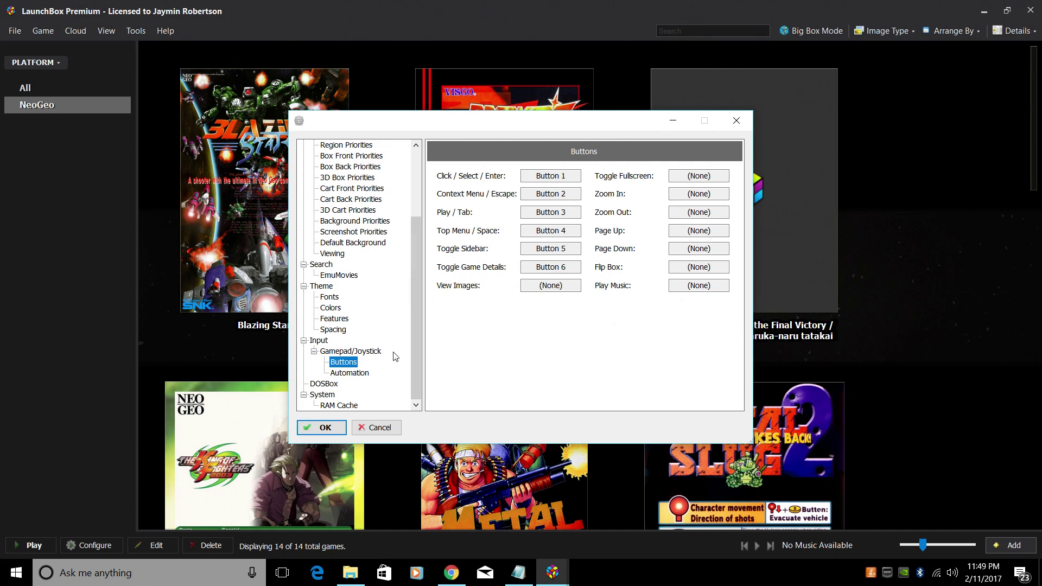
Set controller automation to hold Button 7 and press Button 12 to close the active window, then accept the options.
left_click(350, 373)
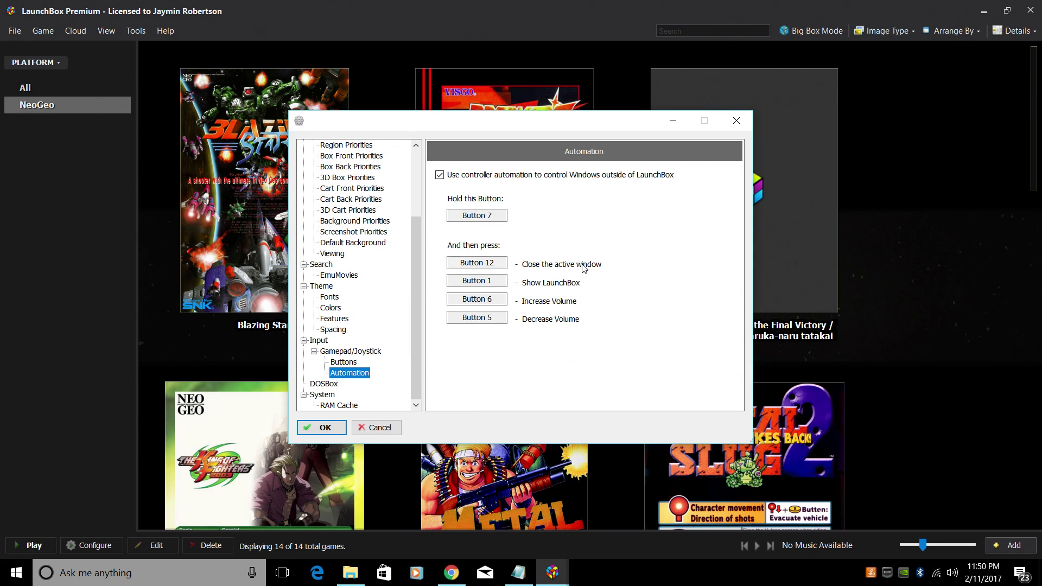
left_click(473, 216)
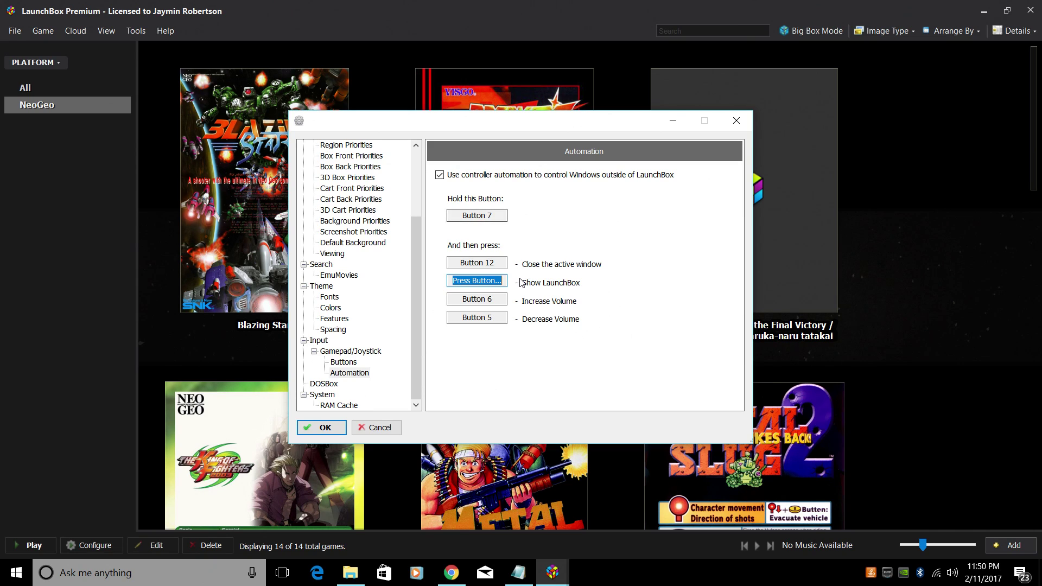
left_click(477, 264)
left_click(332, 427)
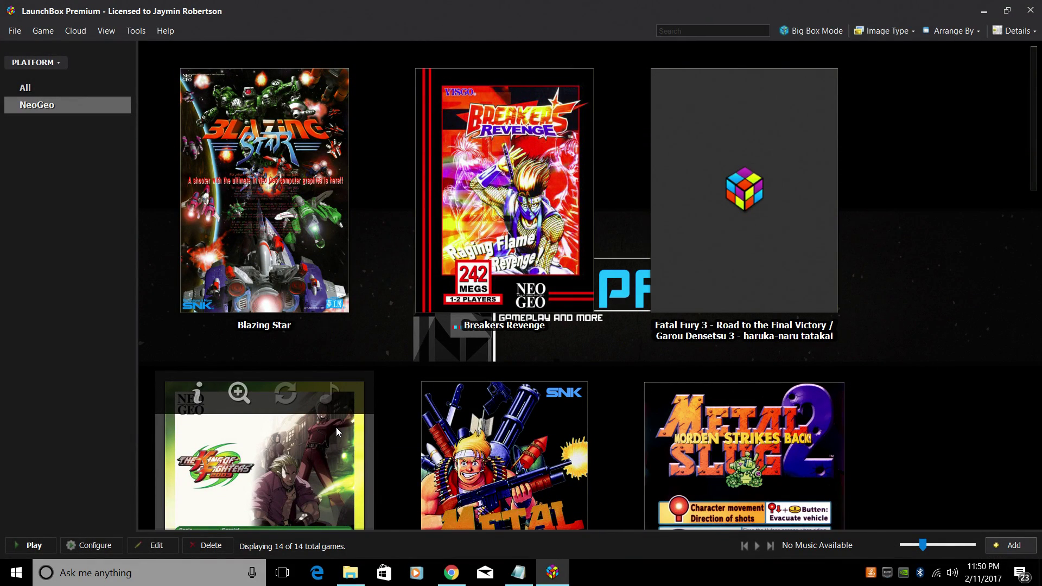
Launch The King of Fighters 2003 from the NeoGeo library, then close it at its title screen.
scroll(428, 378, "down", 8)
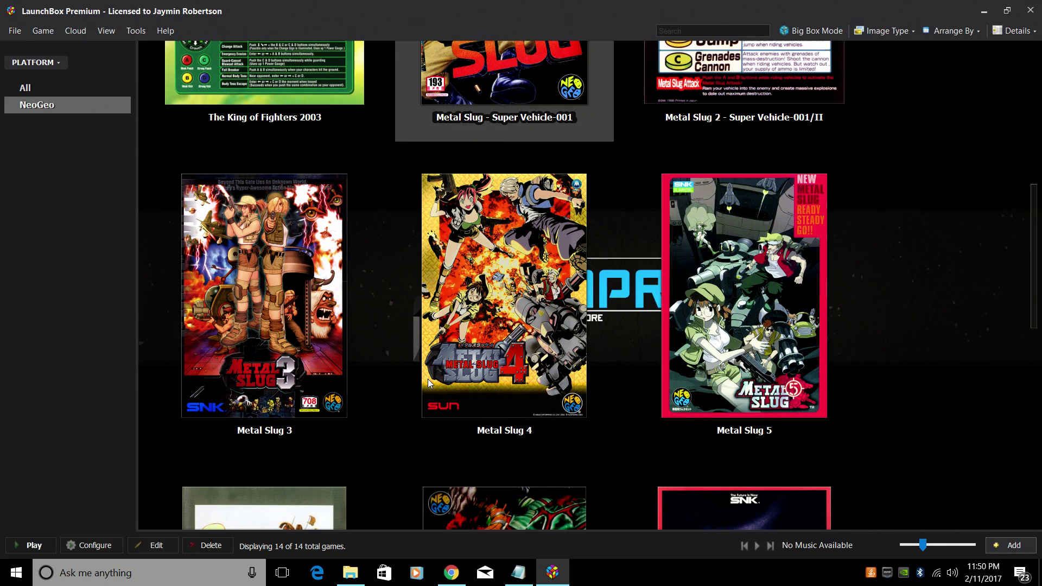
scroll(428, 379, "up", 4)
left_click(299, 232)
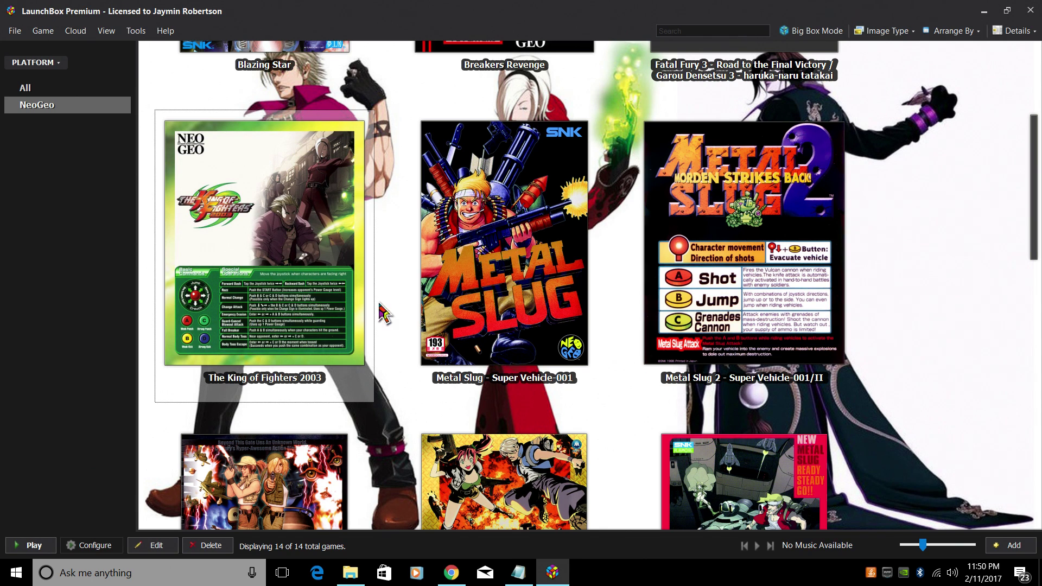
right_click(300, 294)
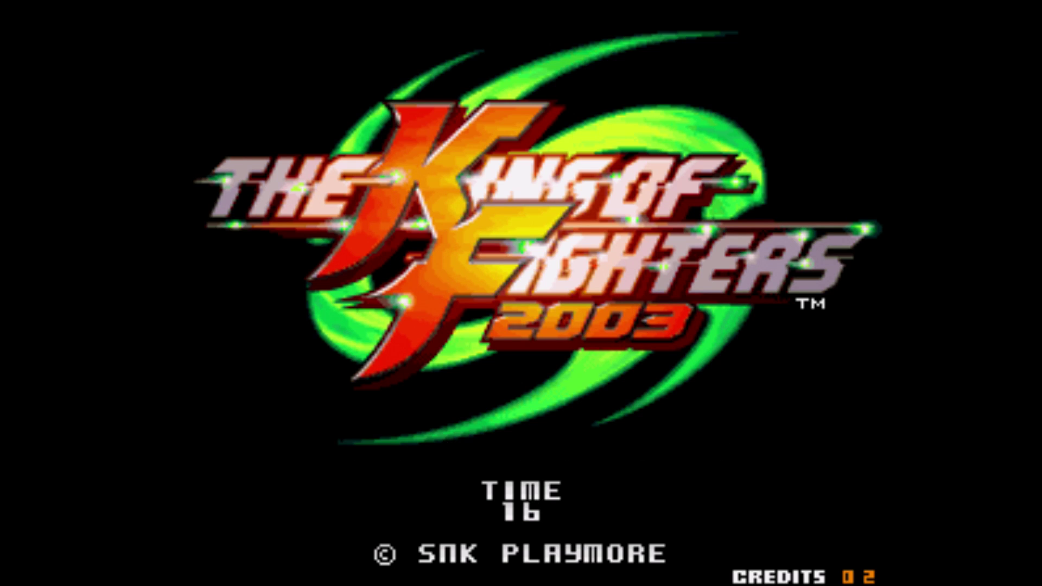
key("Escape")
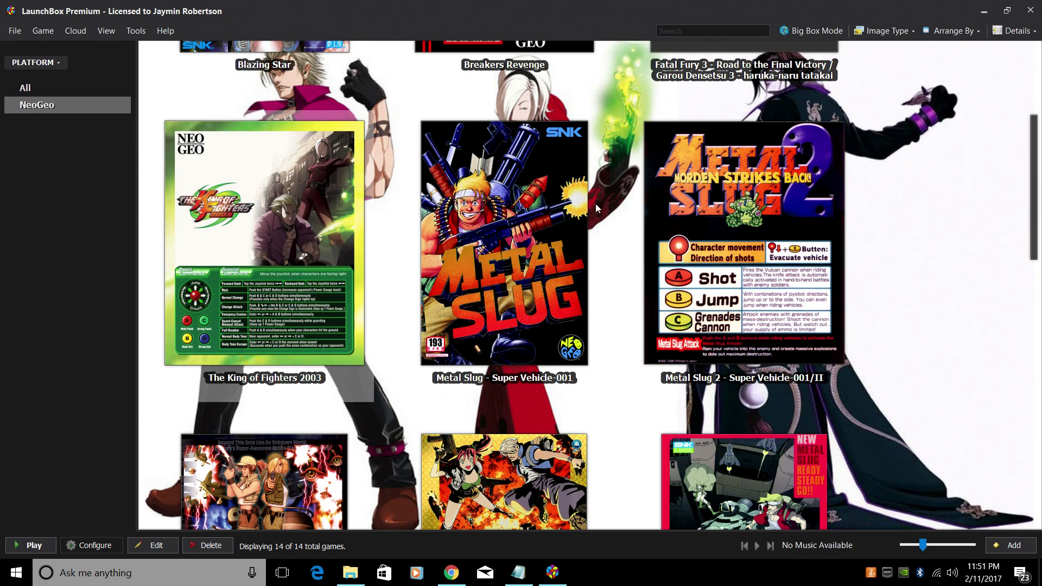
scroll(646, 268, "down", 3)
scroll(623, 283, "up", 7)
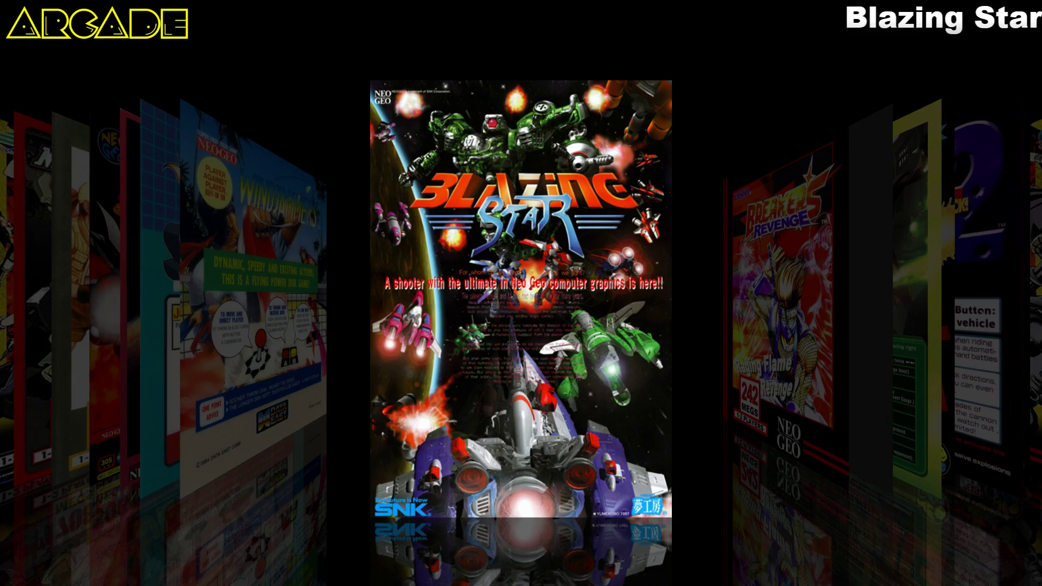
Browse the Neo Geo games in Big Box from Blazing Star through the full cover carousel, then return to the platform selection.
key("Right")
key("Right")
key("Right")
key("Right")
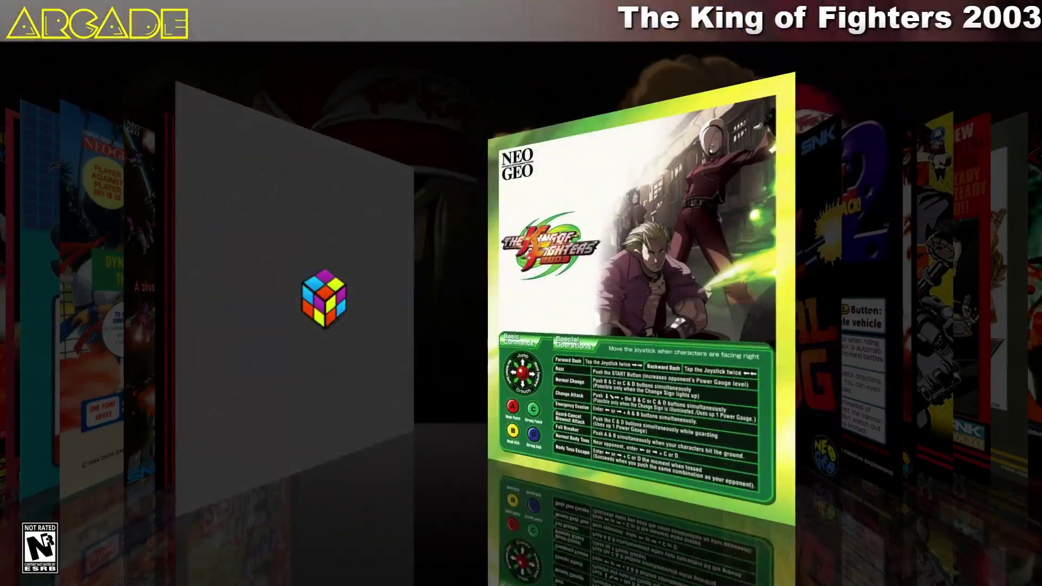
key("Right")
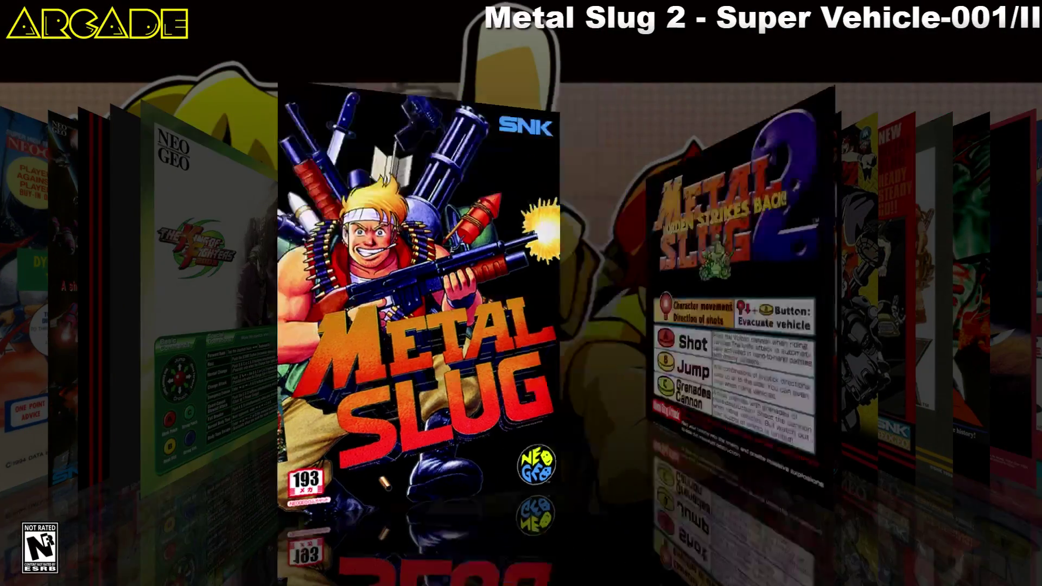
key("Right")
key("Right")
key("Right")
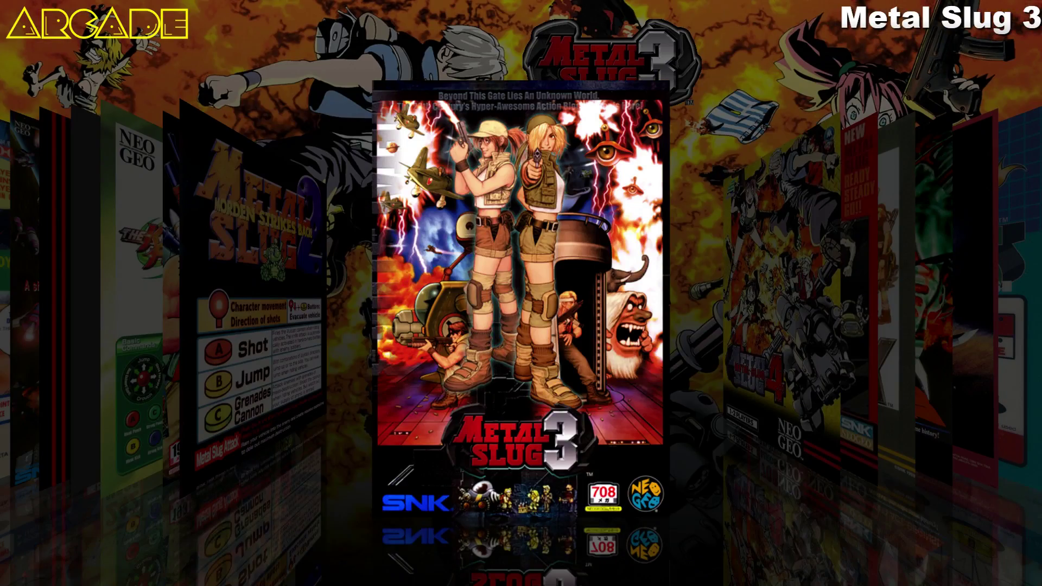
key("Right")
key("Right")
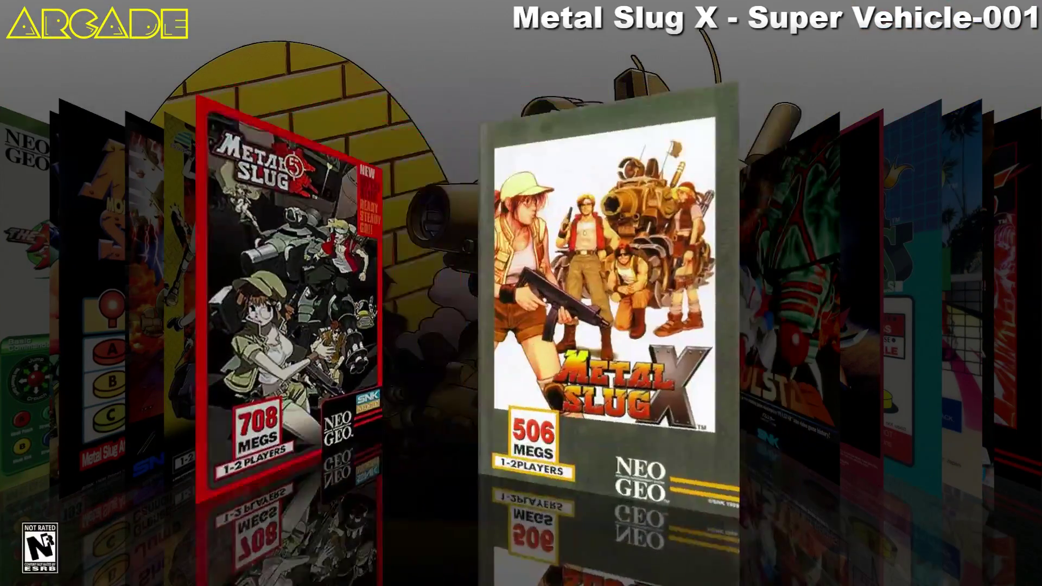
key("Right")
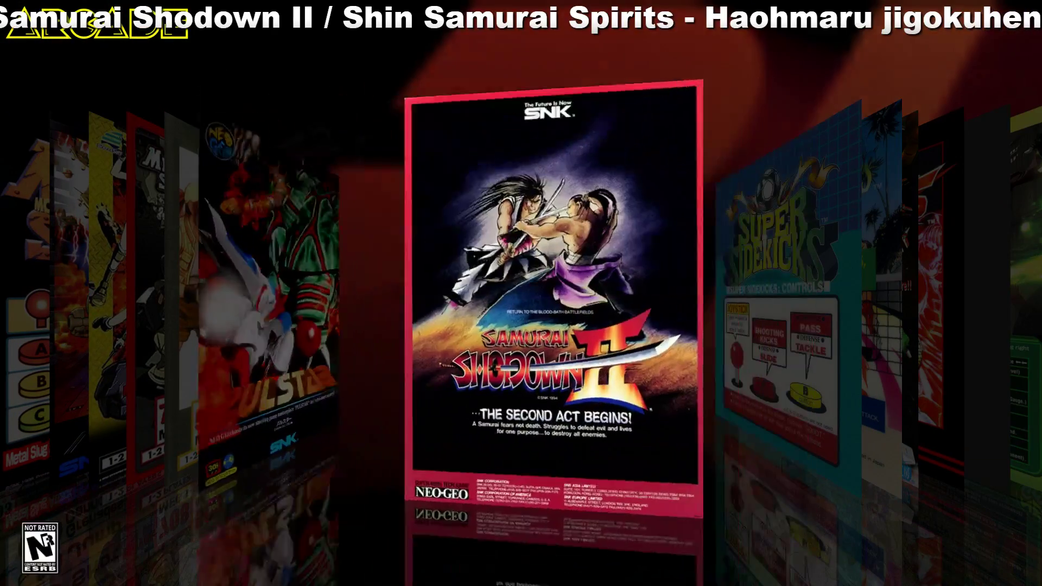
key("Right")
key("Right")
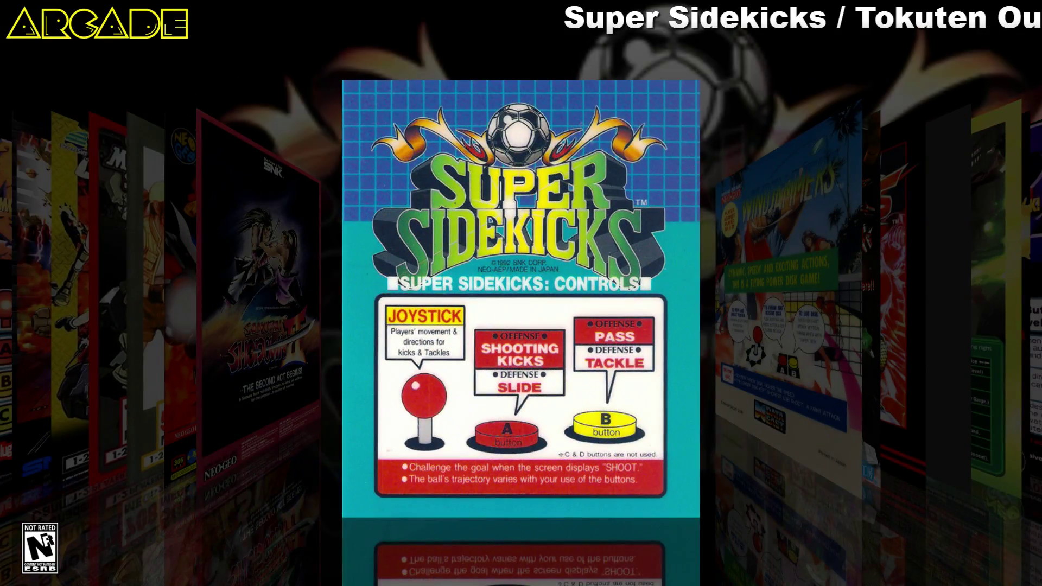
key("Right")
key("Right")
key("Right")
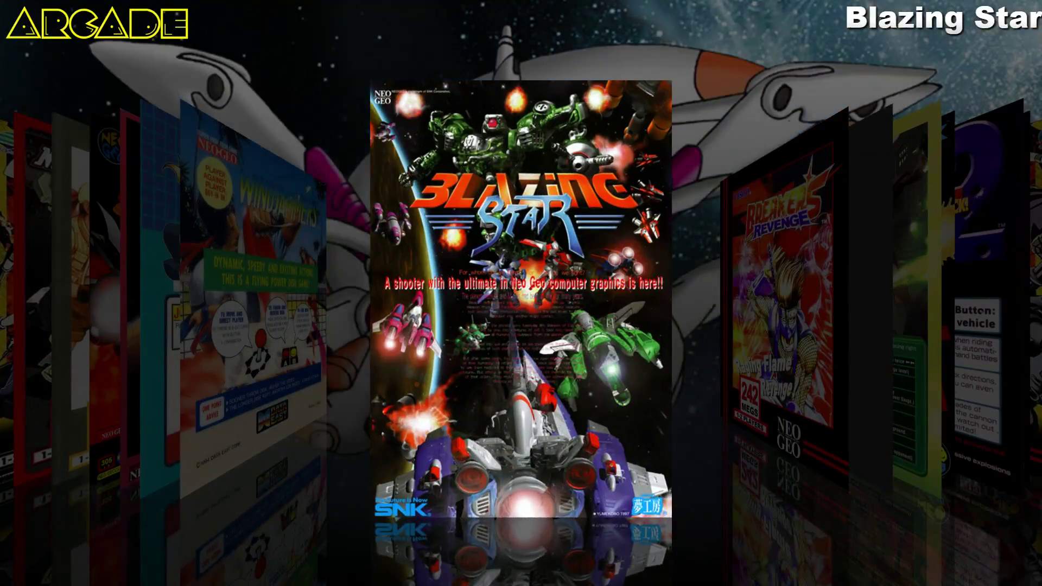
key("Right")
key("Right")
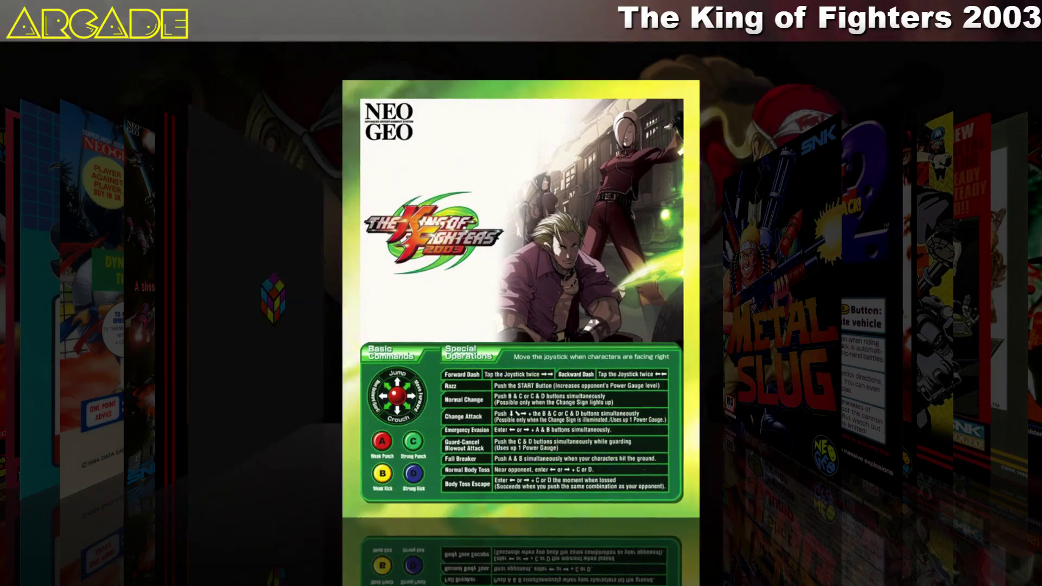
key("Right")
key("Right")
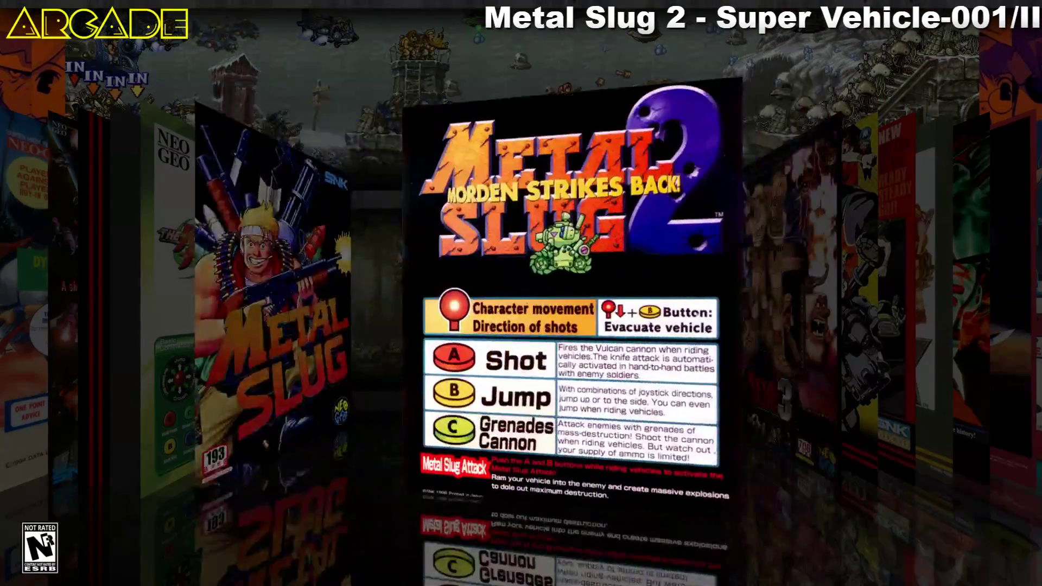
key("Right")
key("Escape")
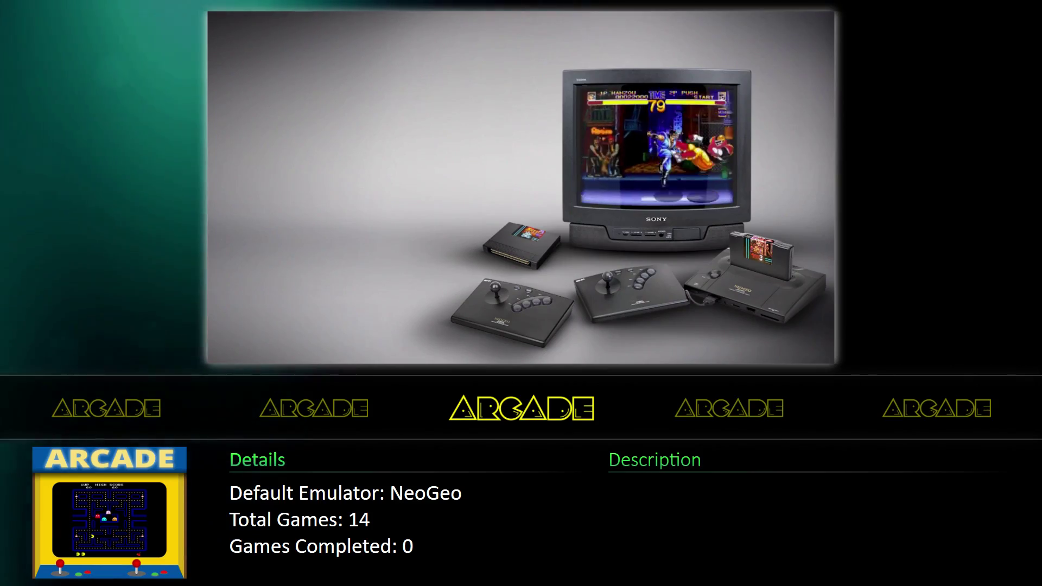